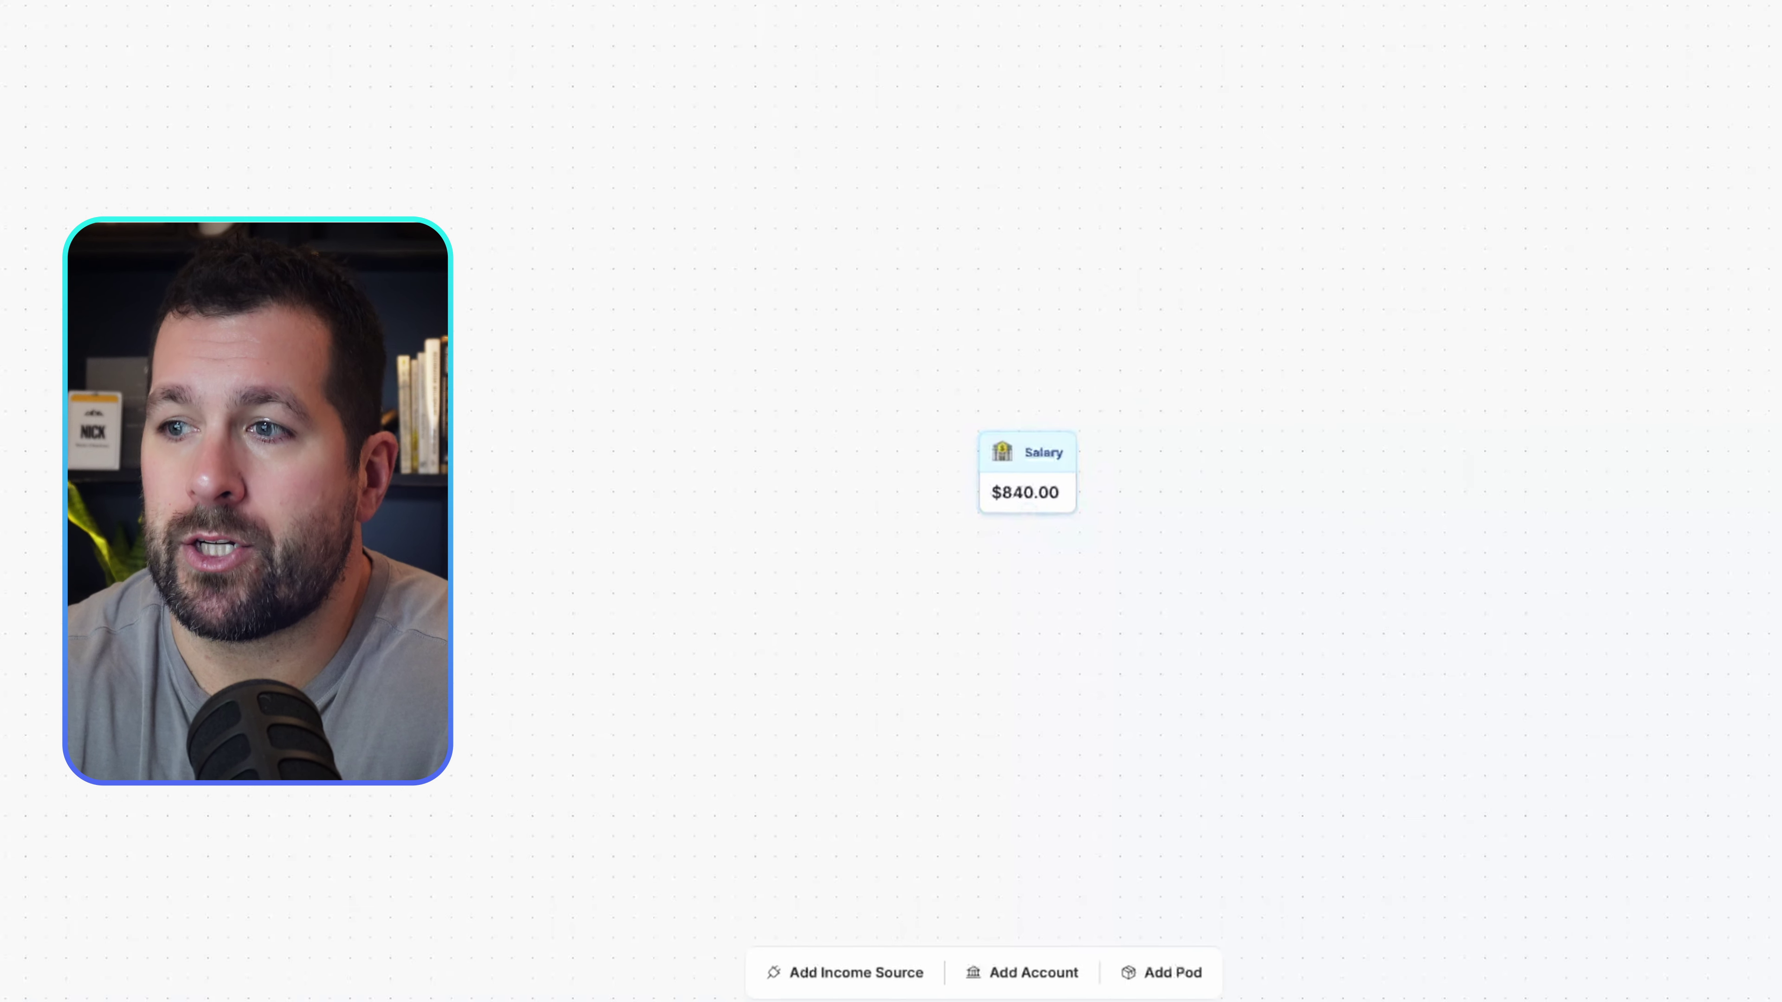
Add a depository account of the checking type to the money map.
{"action": "left_click", "coordinate": [1003, 951]}
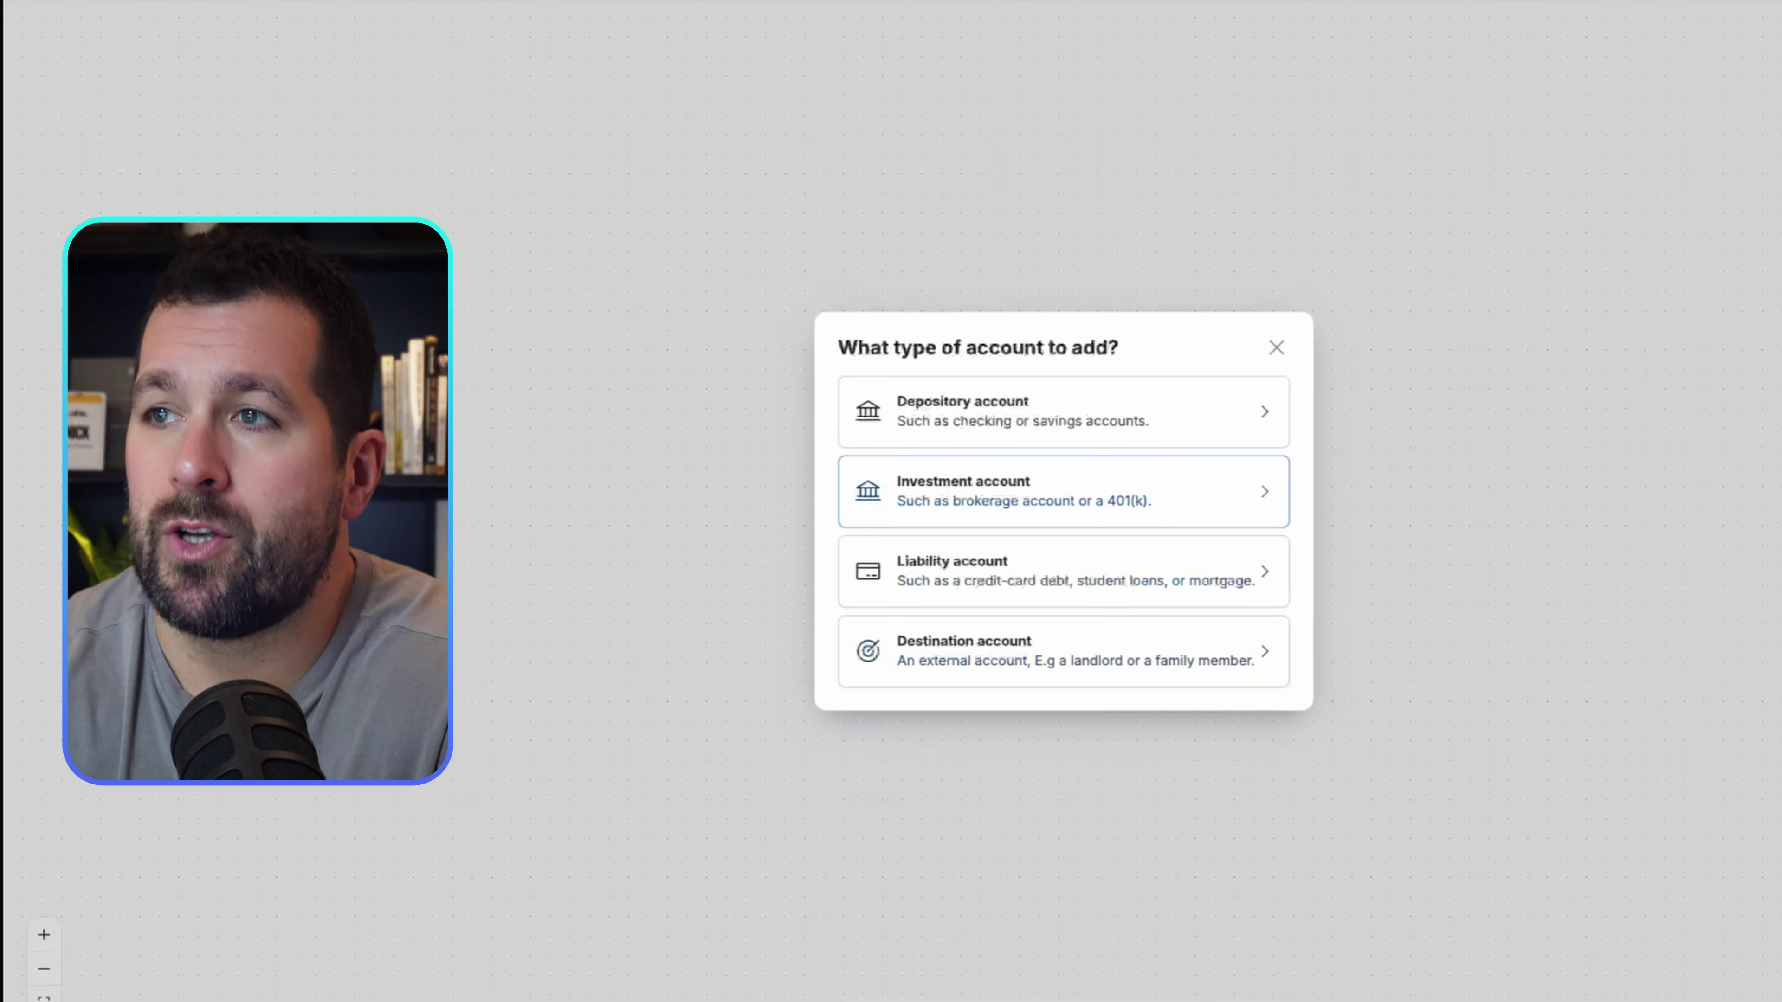
{"action": "left_click", "coordinate": [1063, 411]}
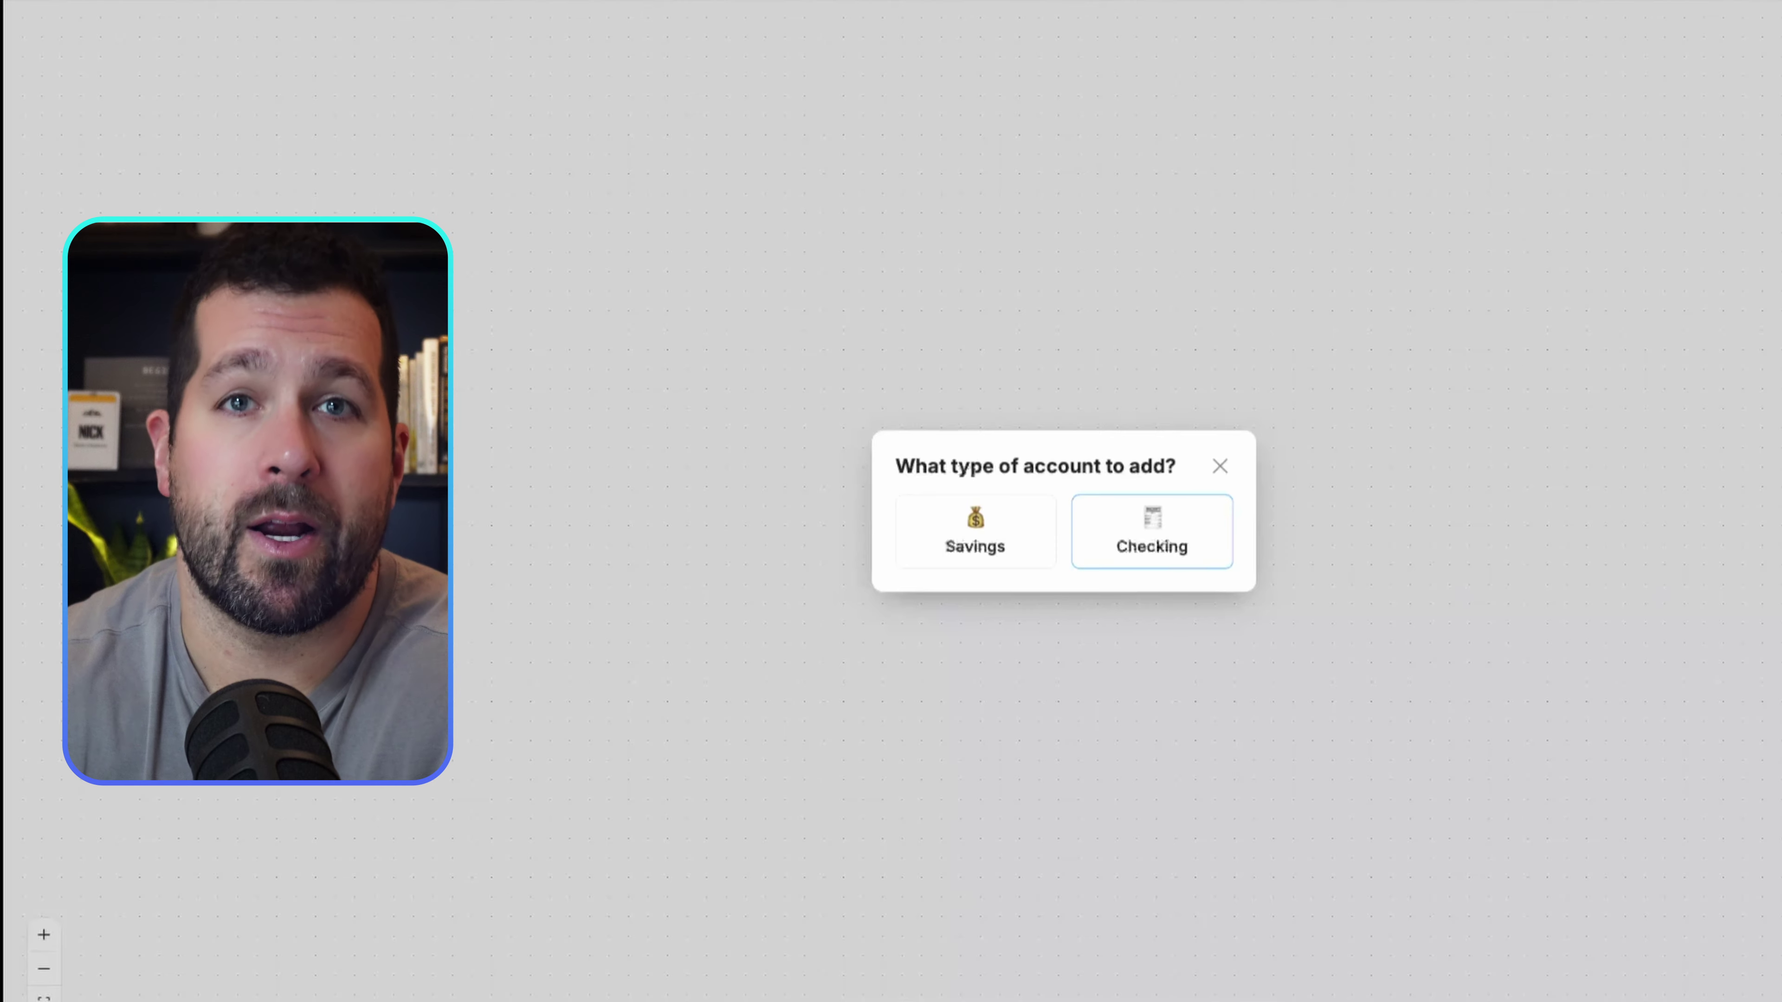
{"action": "left_click", "coordinate": [1151, 531]}
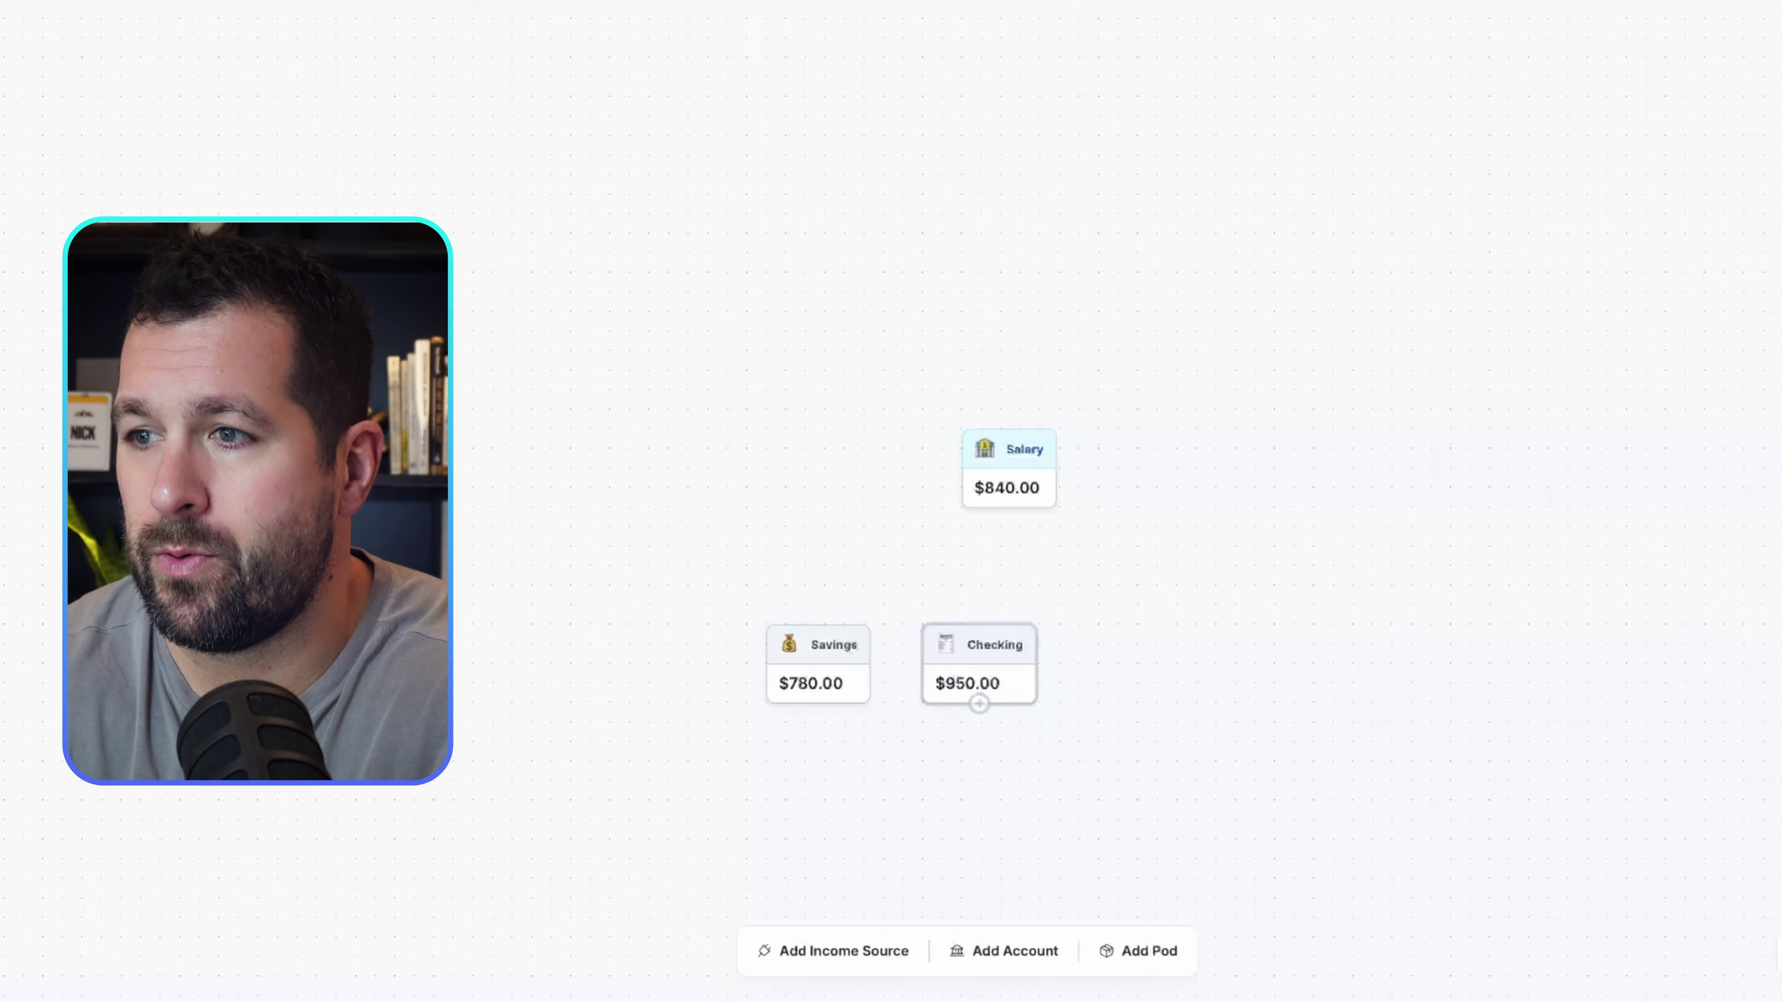
Add investment accounts to the money map, including an IRA.
{"action": "left_click", "coordinate": [1003, 951]}
{"action": "left_click", "coordinate": [1248, 487]}
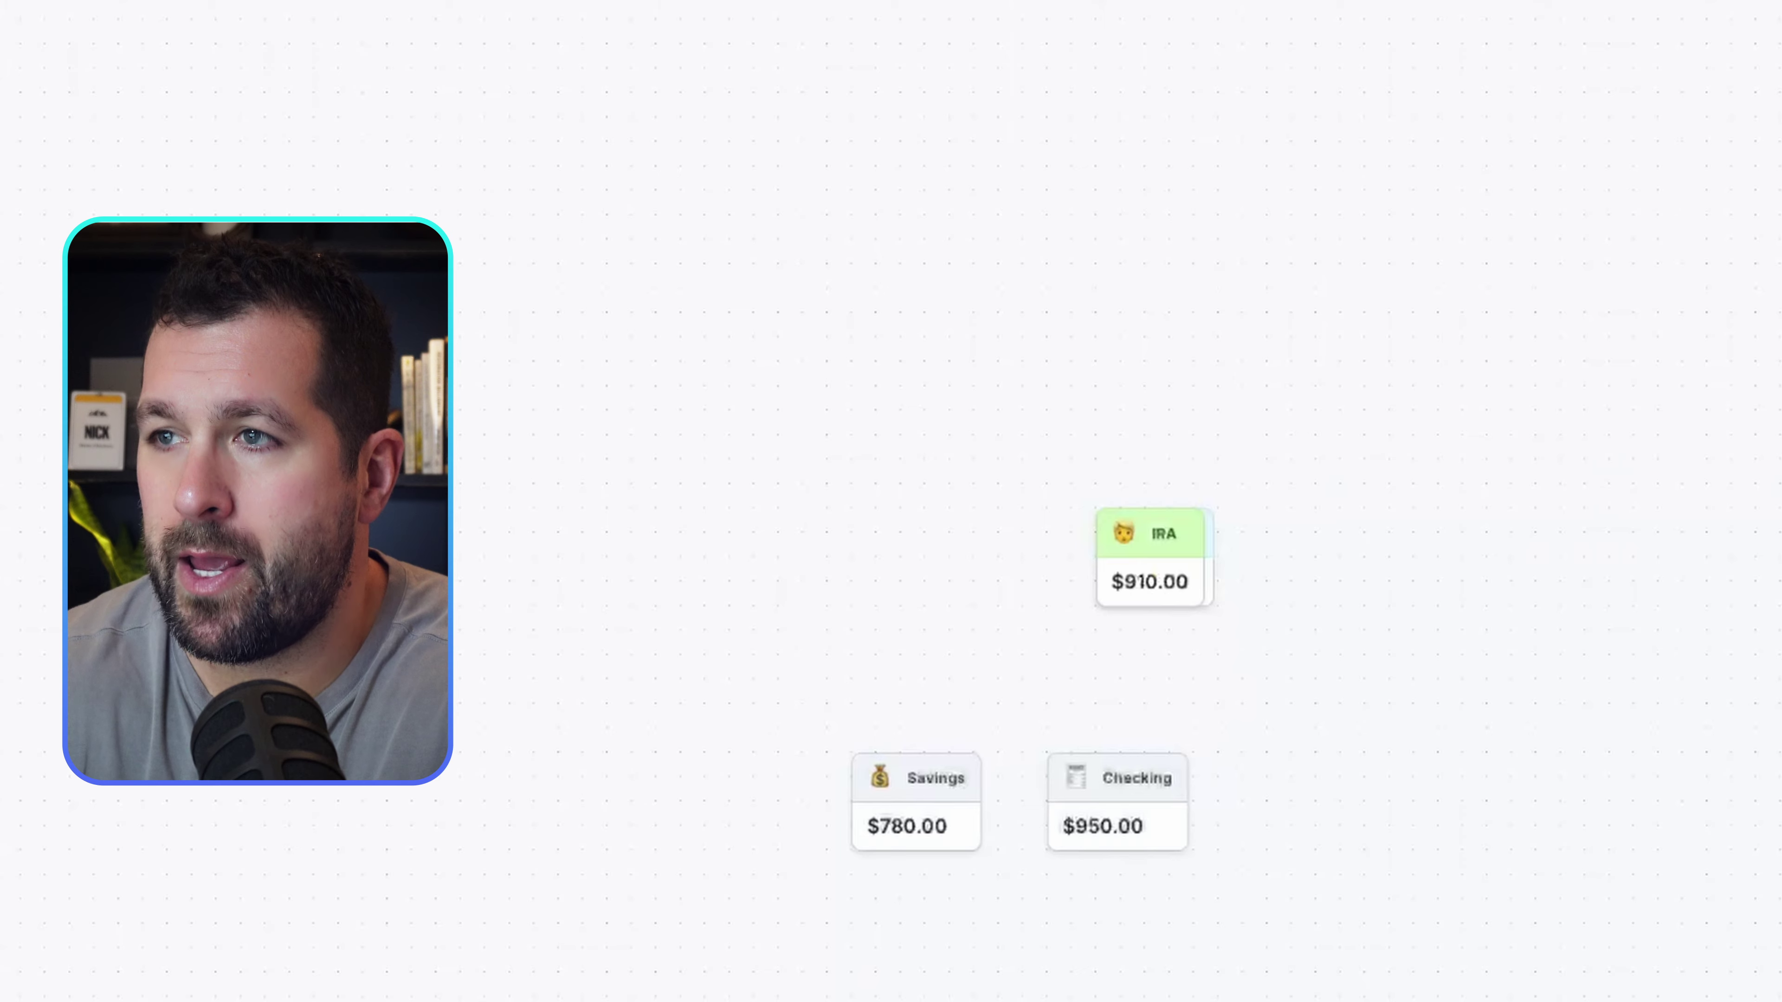
{"action": "left_click", "coordinate": [1004, 951]}
{"action": "left_click", "coordinate": [1102, 489]}
{"action": "left_click", "coordinate": [1102, 489]}
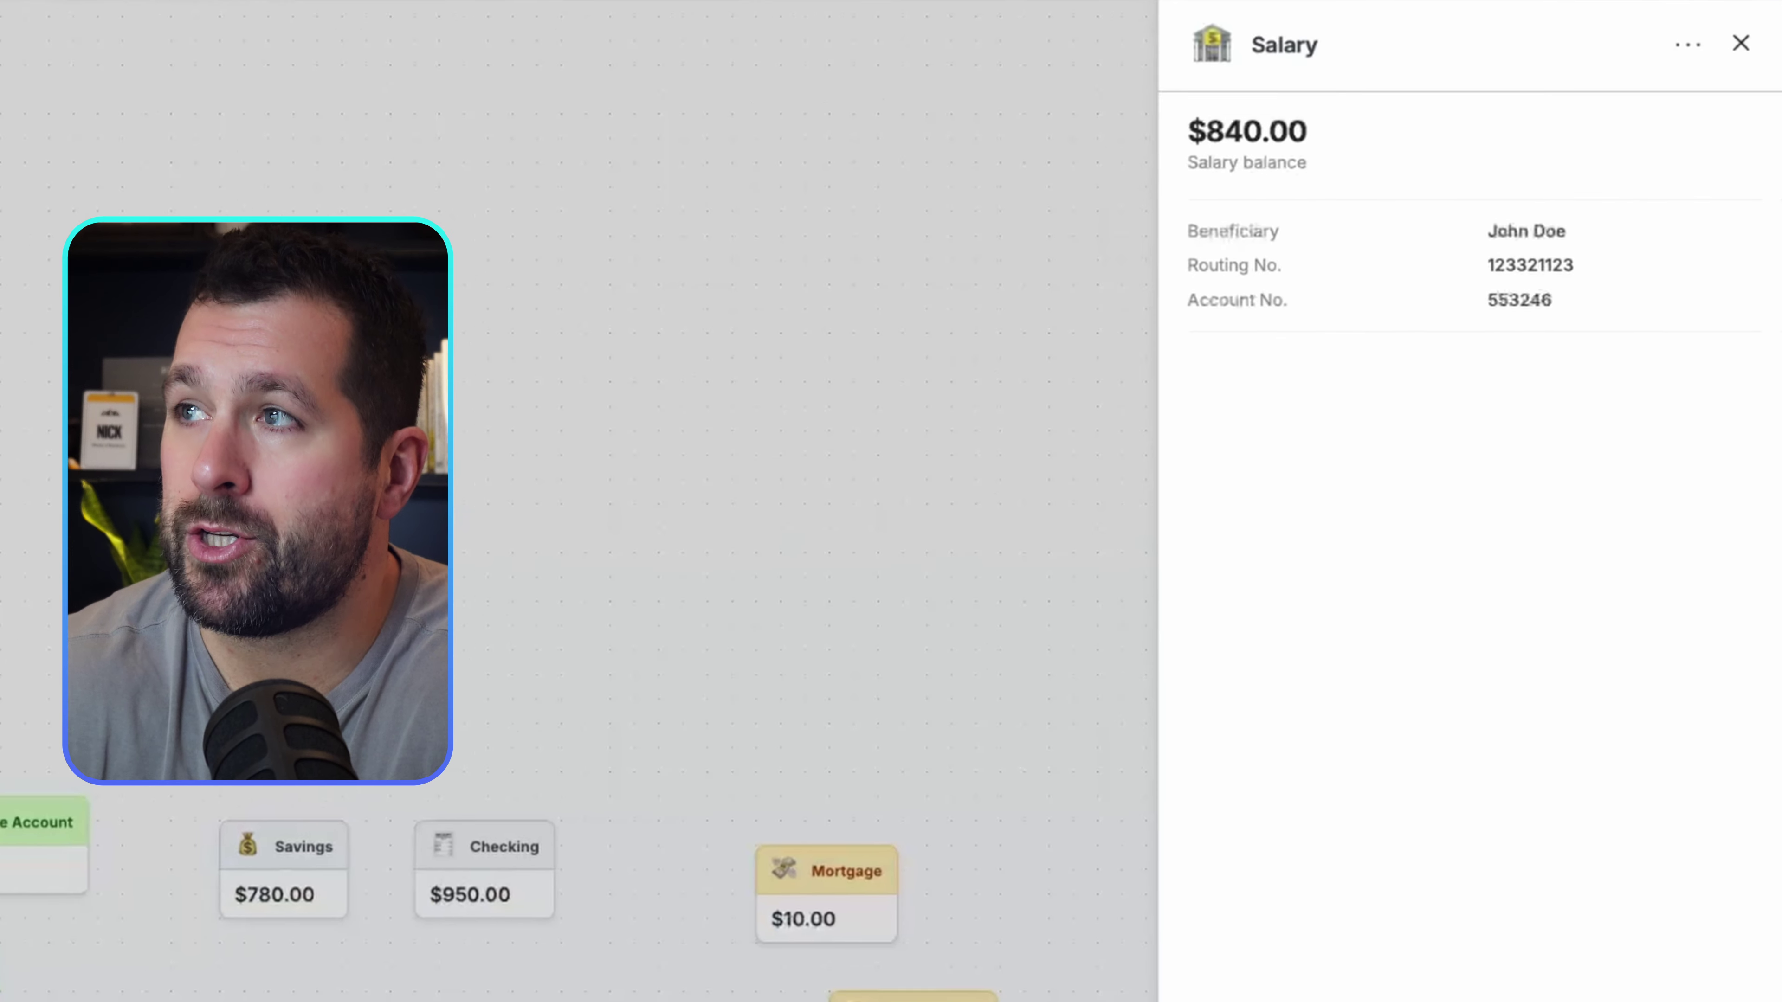
Set the Salary income source's balance to $10,000.
{"action": "left_click", "coordinate": [1340, 126]}
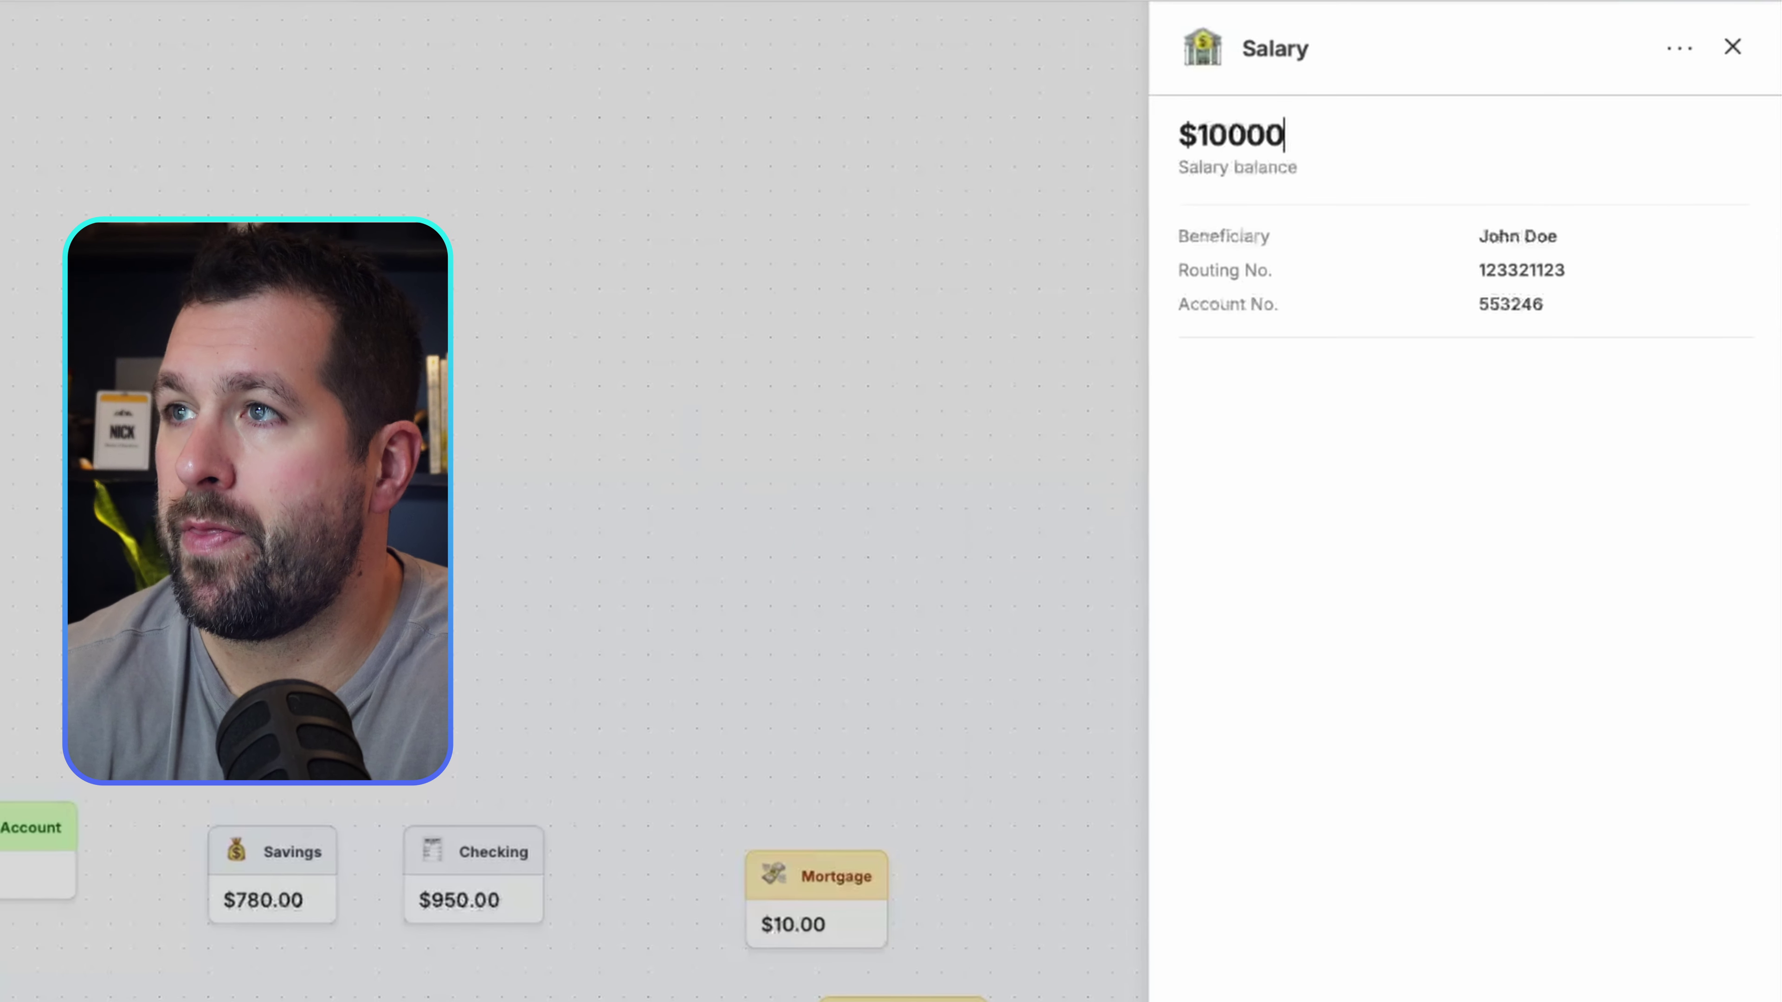
{"action": "type", "text": "10000"}
{"action": "key", "text": "Return"}
{"action": "left_click_drag", "start_coordinate": [623, 644], "coordinate": [599, 643]}
Set the Mortgage account's balance to $340,000.
{"action": "left_click", "coordinate": [1514, 547]}
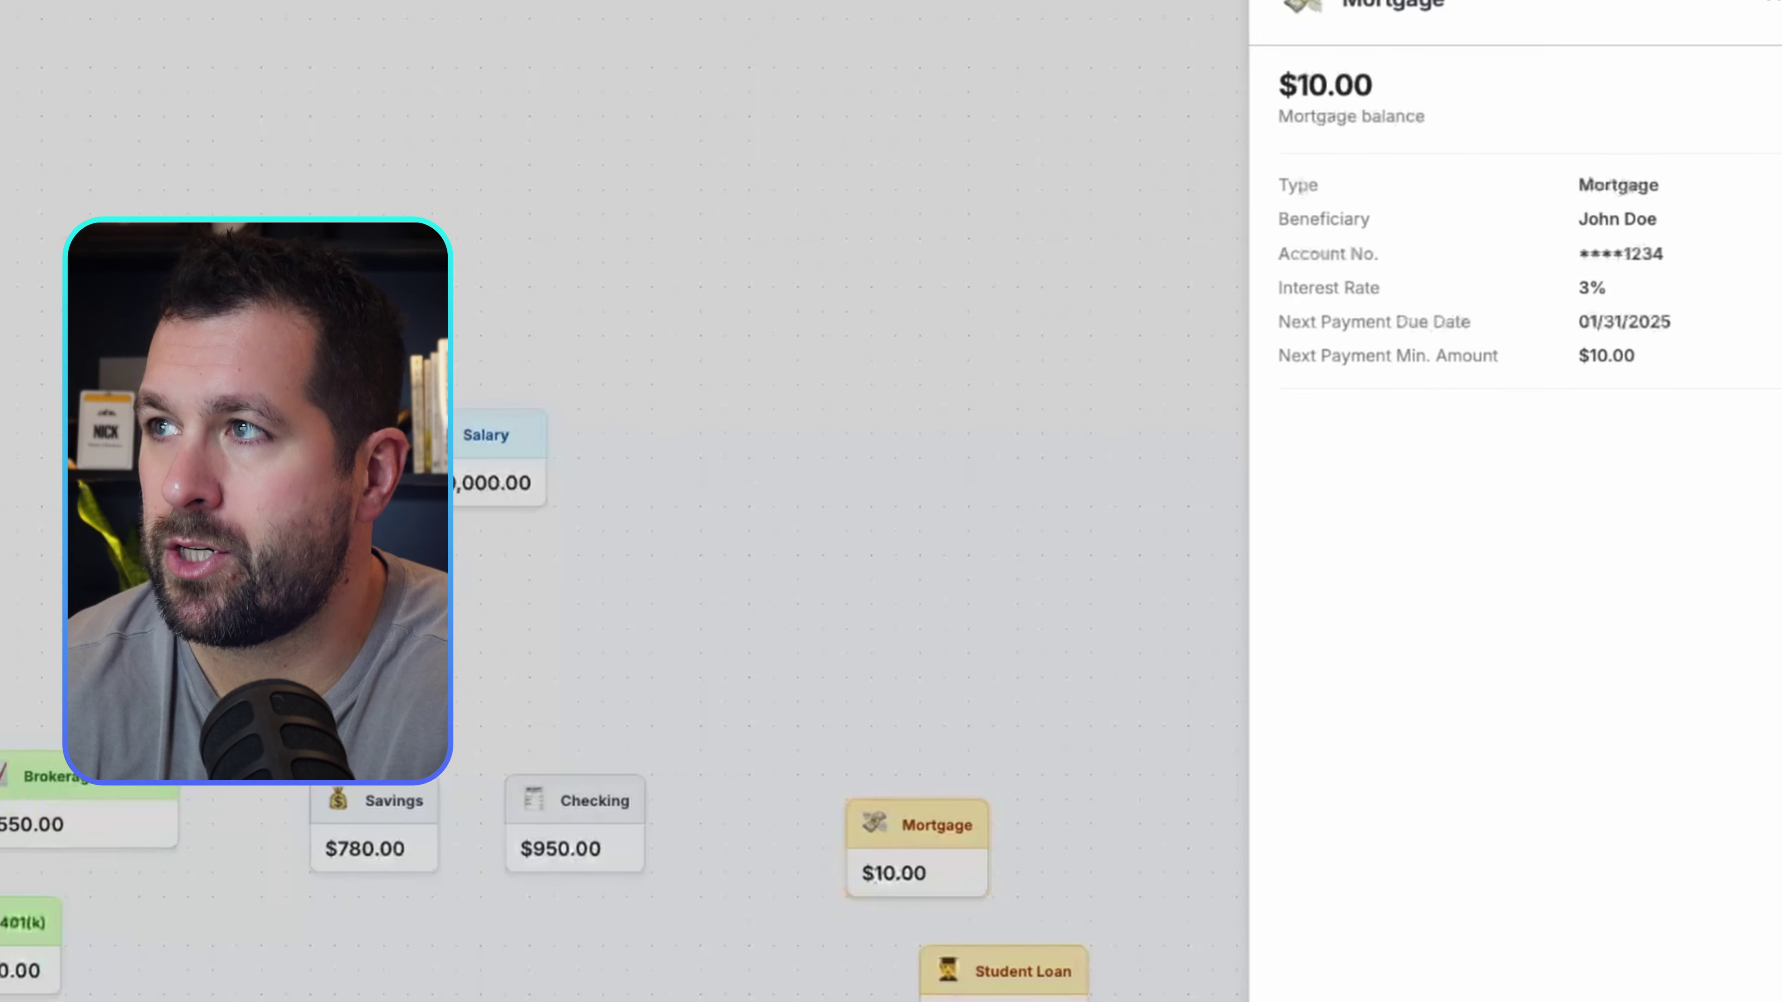
{"action": "left_click", "coordinate": [1304, 85]}
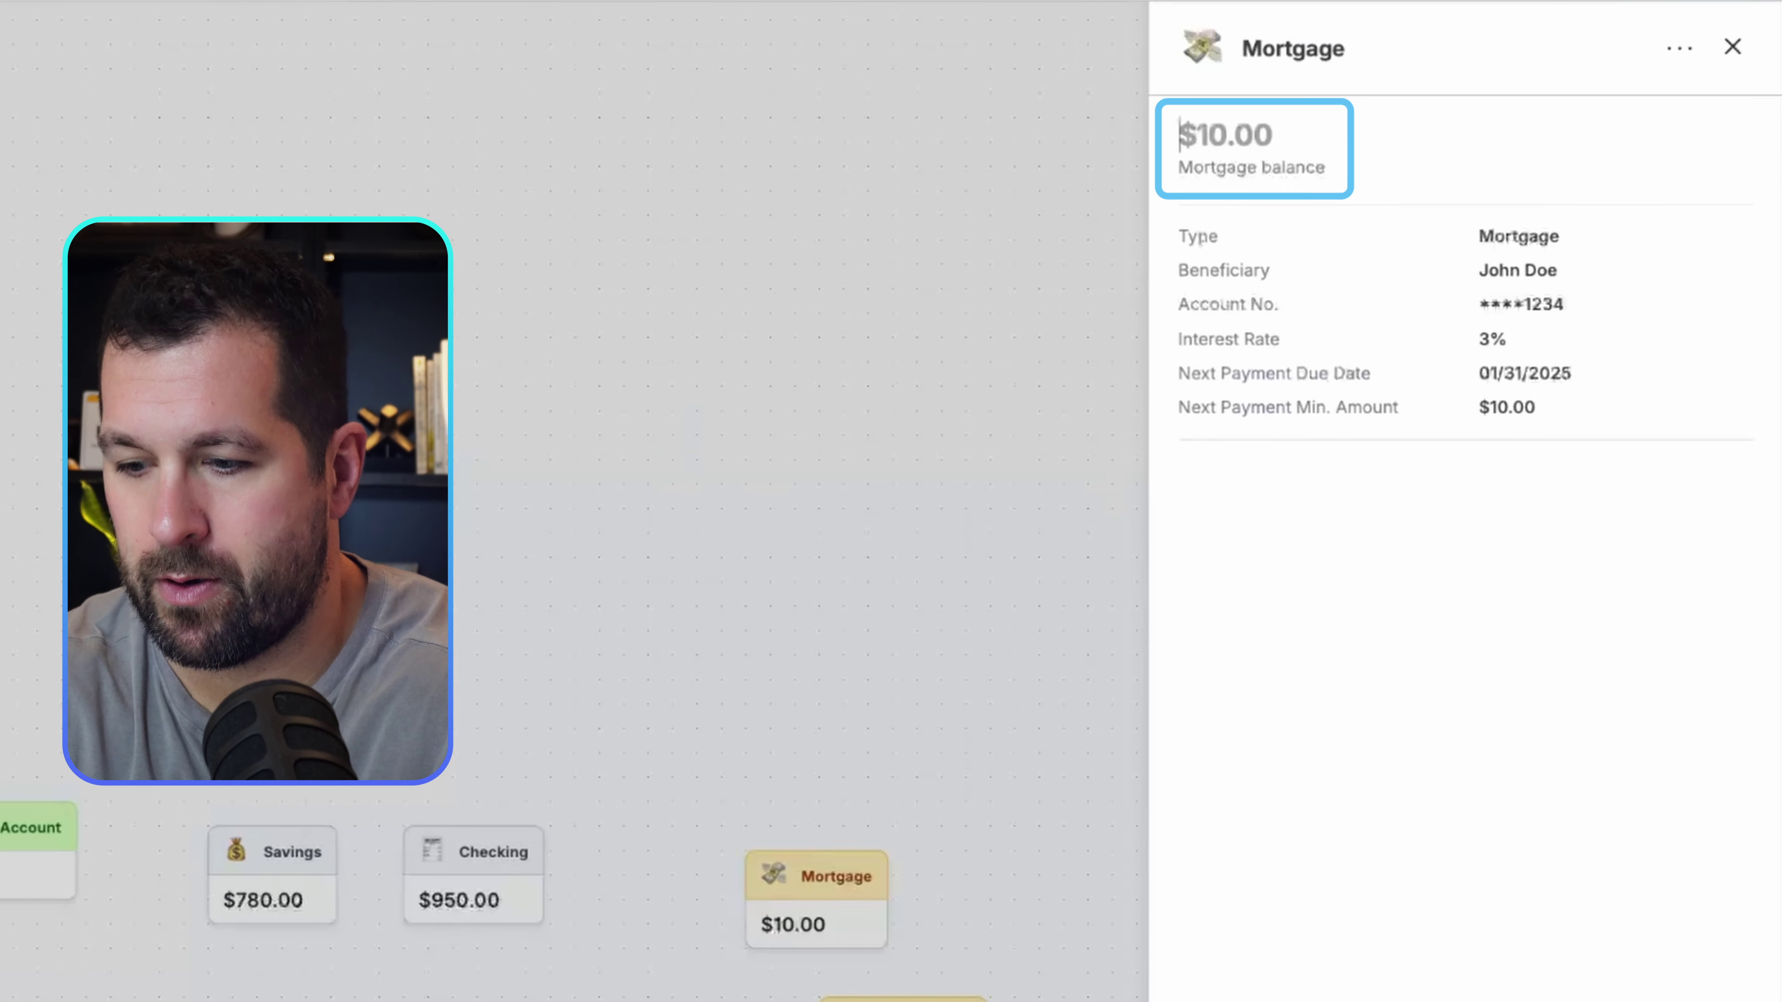
{"action": "type", "text": "340000"}
{"action": "key", "text": "Return"}
Set the Student Loan account's balance to $22,000.
{"action": "left_click", "coordinate": [904, 1000]}
{"action": "left_click", "coordinate": [1236, 134]}
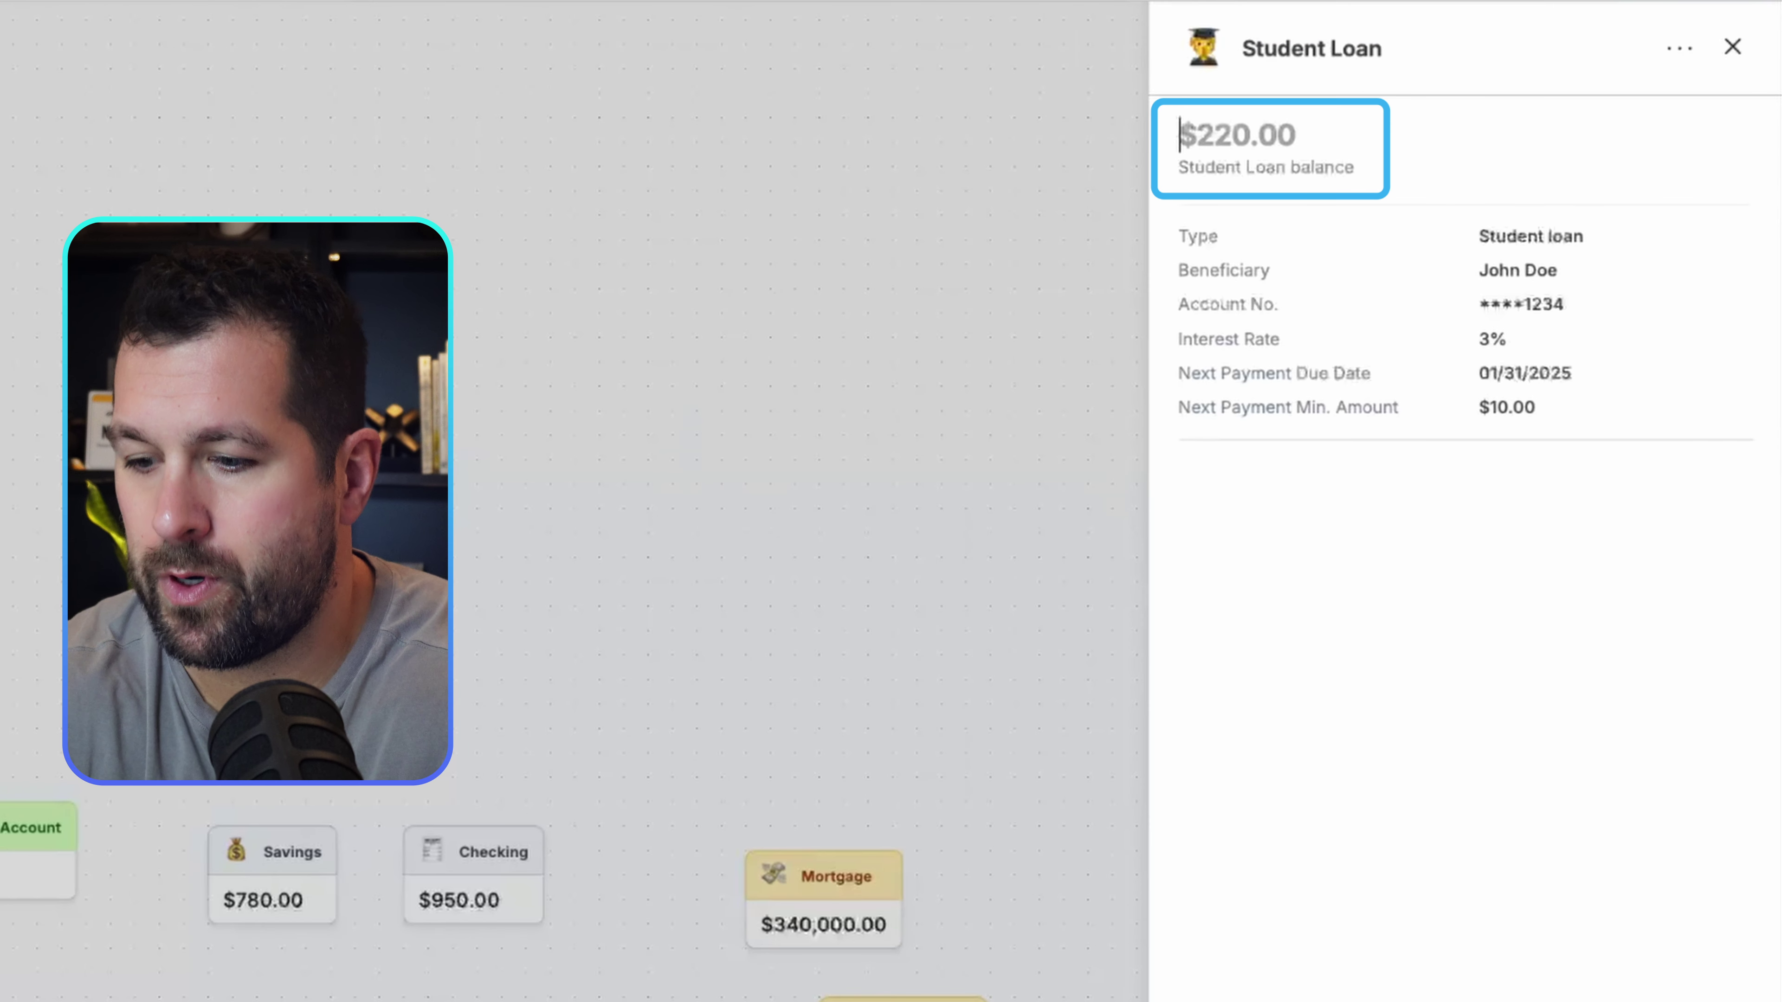
{"action": "type", "text": "22000"}
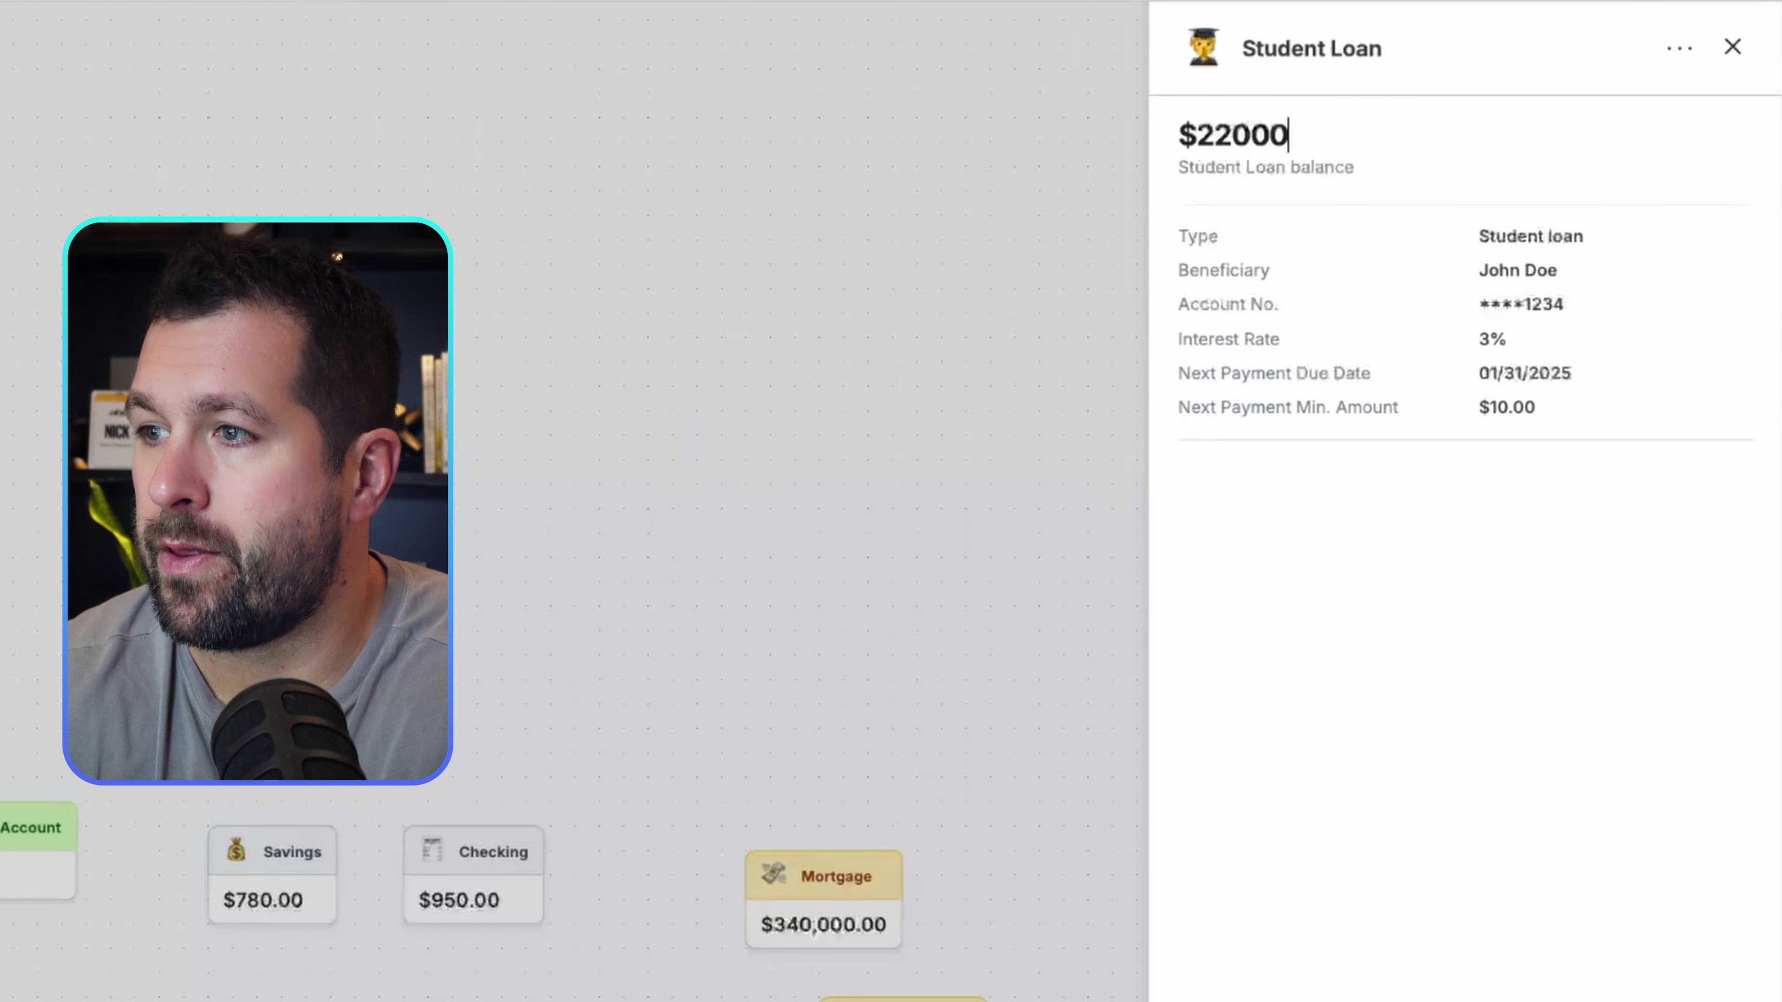
{"action": "key", "text": "Return"}
Set the Credit Card account's balance to $4,200 and close the account details.
{"action": "left_click", "coordinate": [905, 1001]}
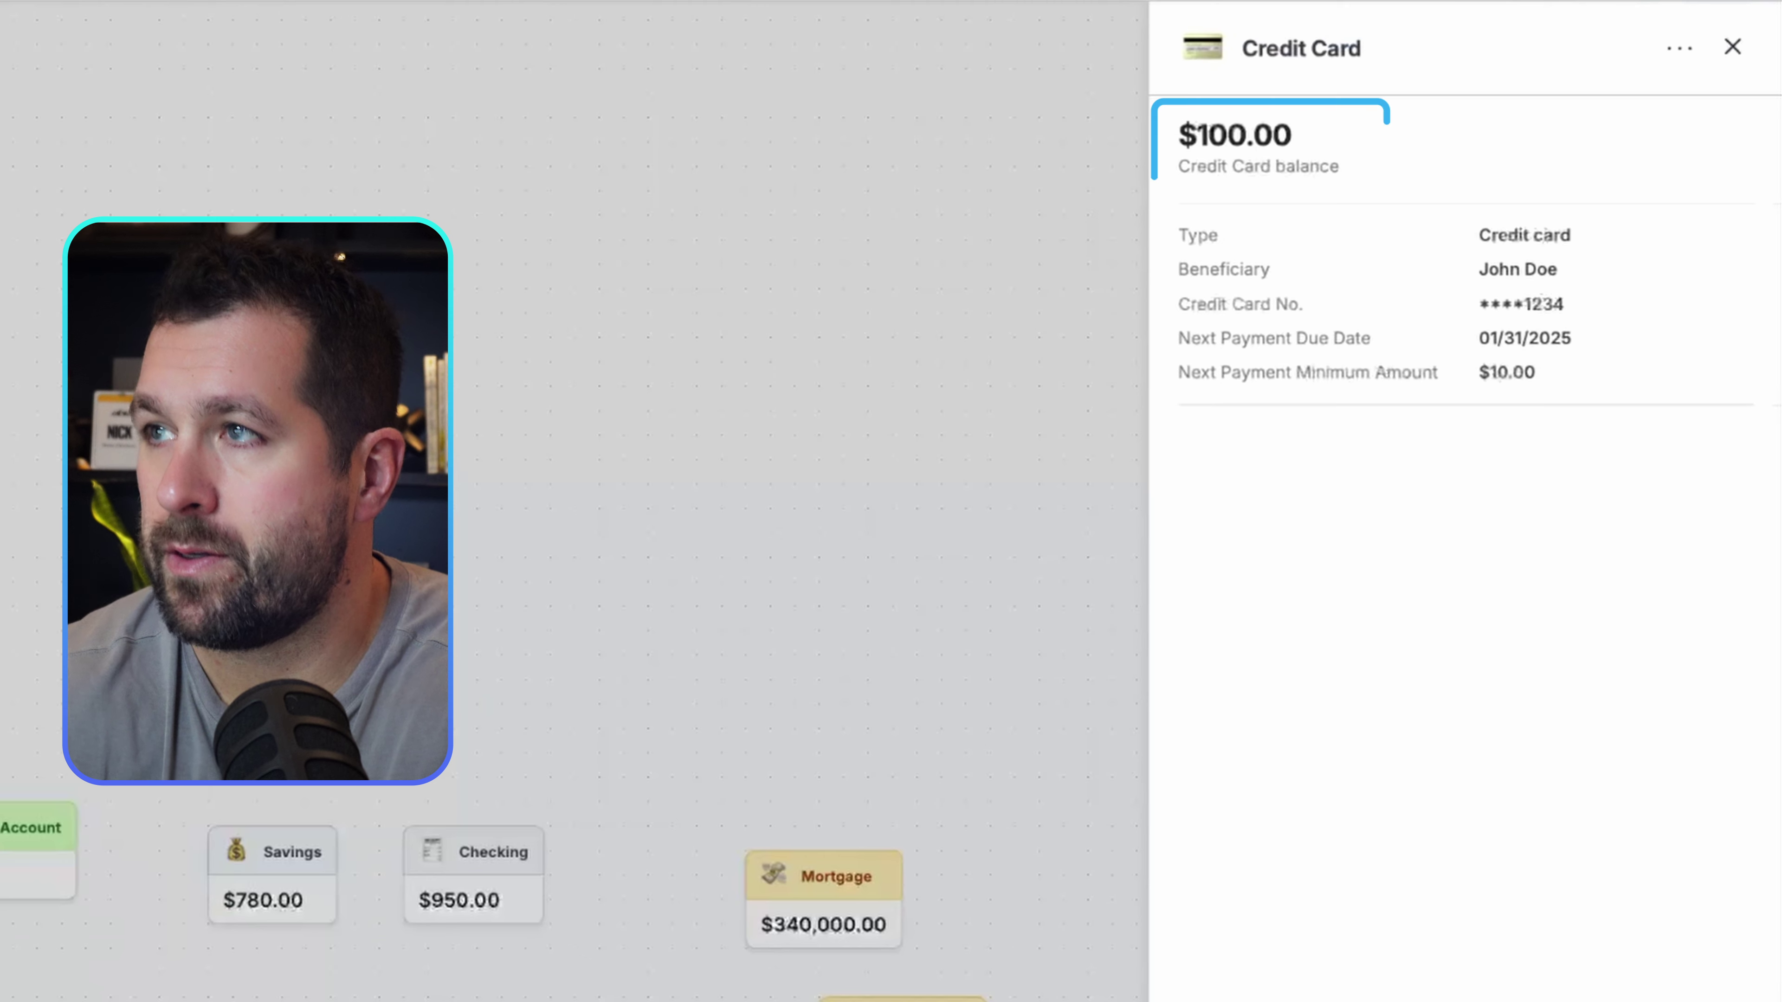
{"action": "type", "text": "4200"}
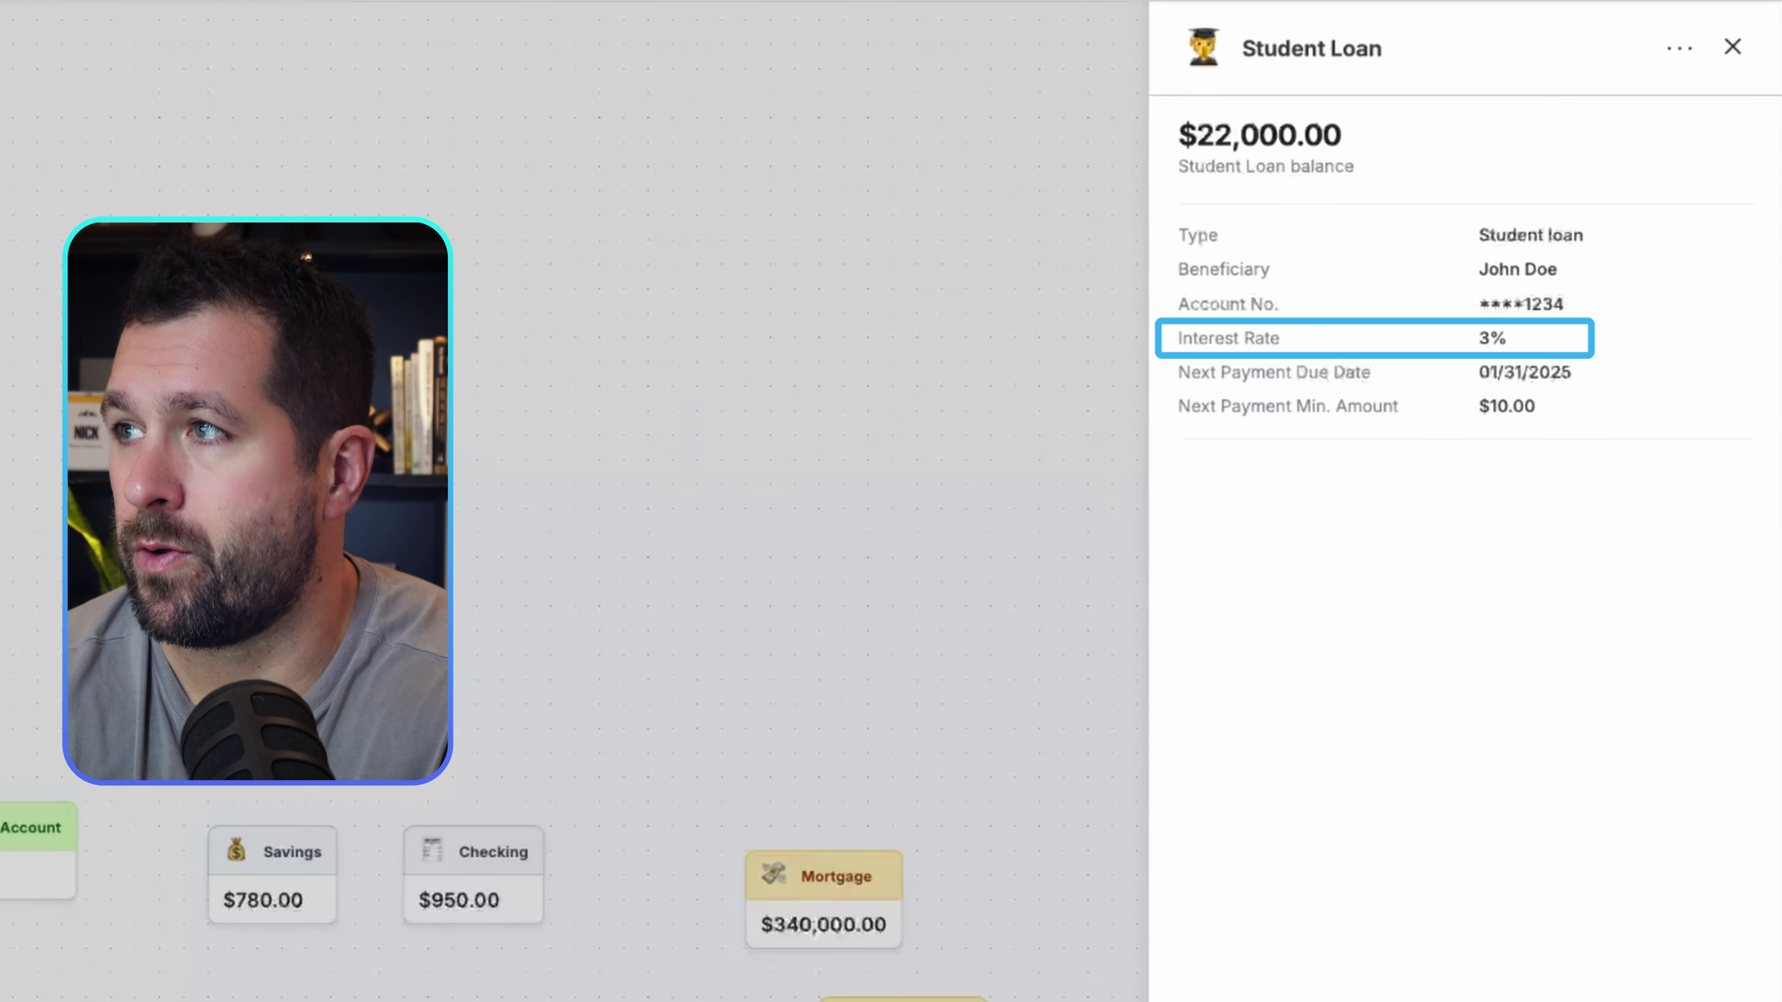
{"action": "key", "text": "Escape"}
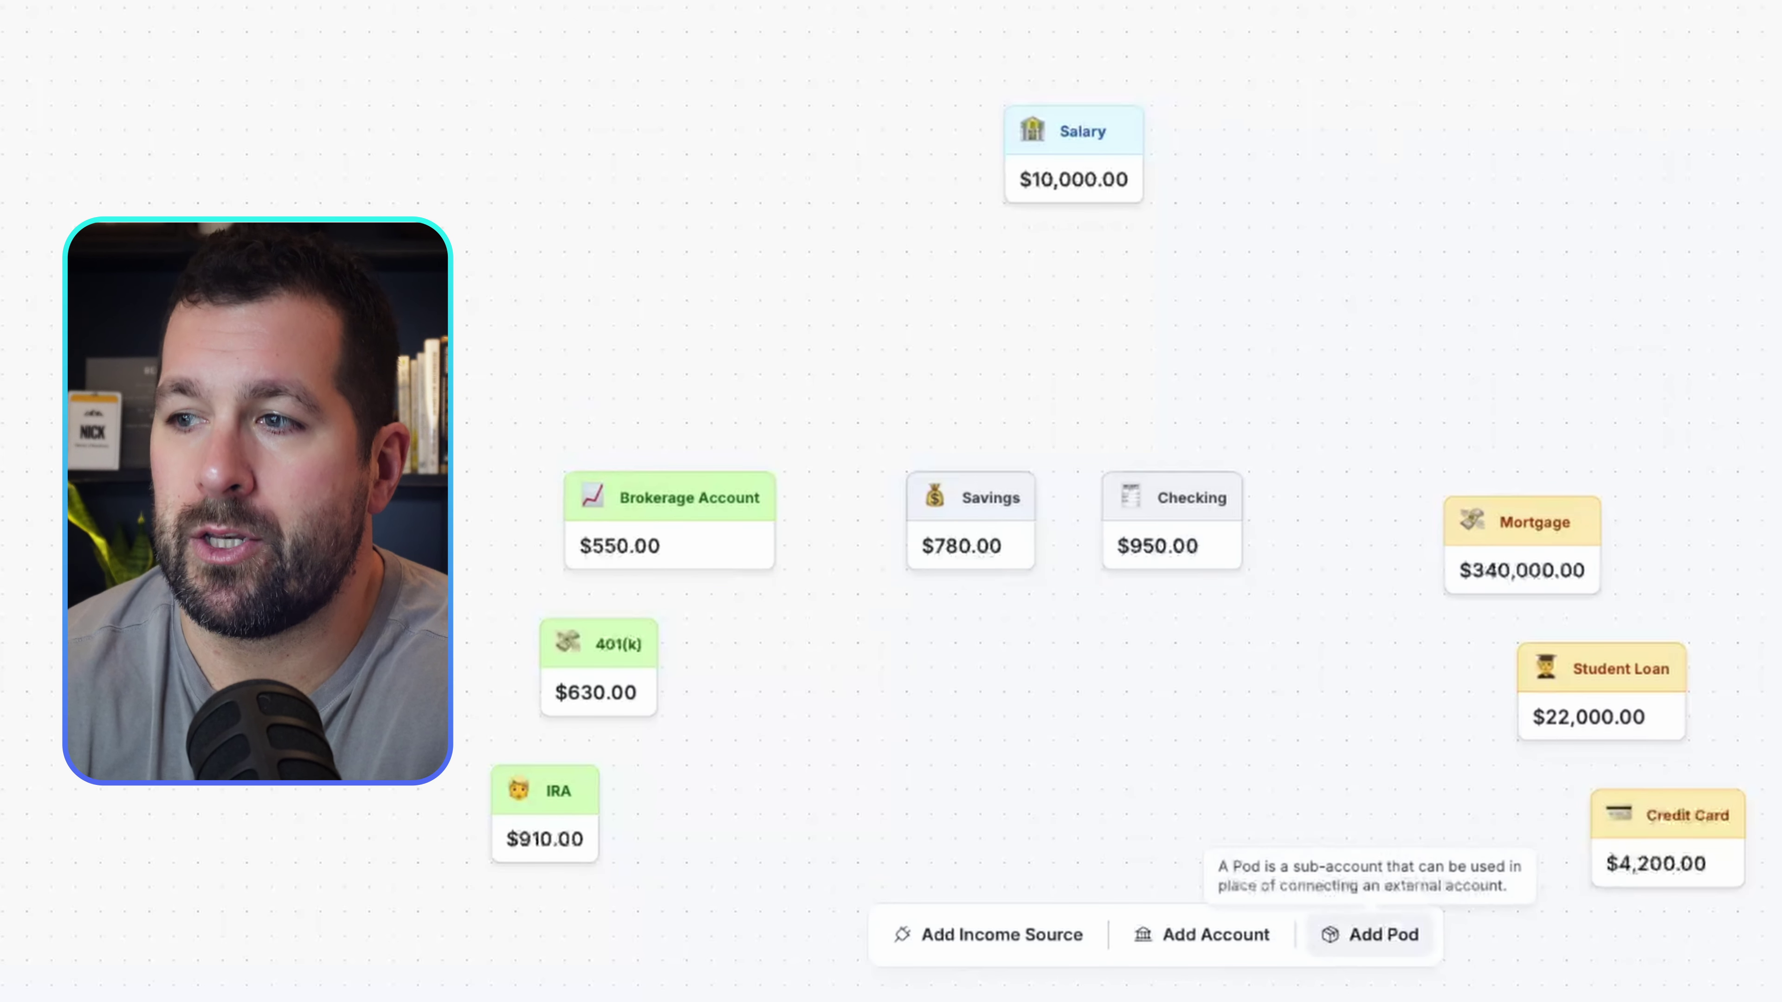
Create three pods named Spending Account, Debt and Investing.
{"action": "left_click", "coordinate": [1370, 934]}
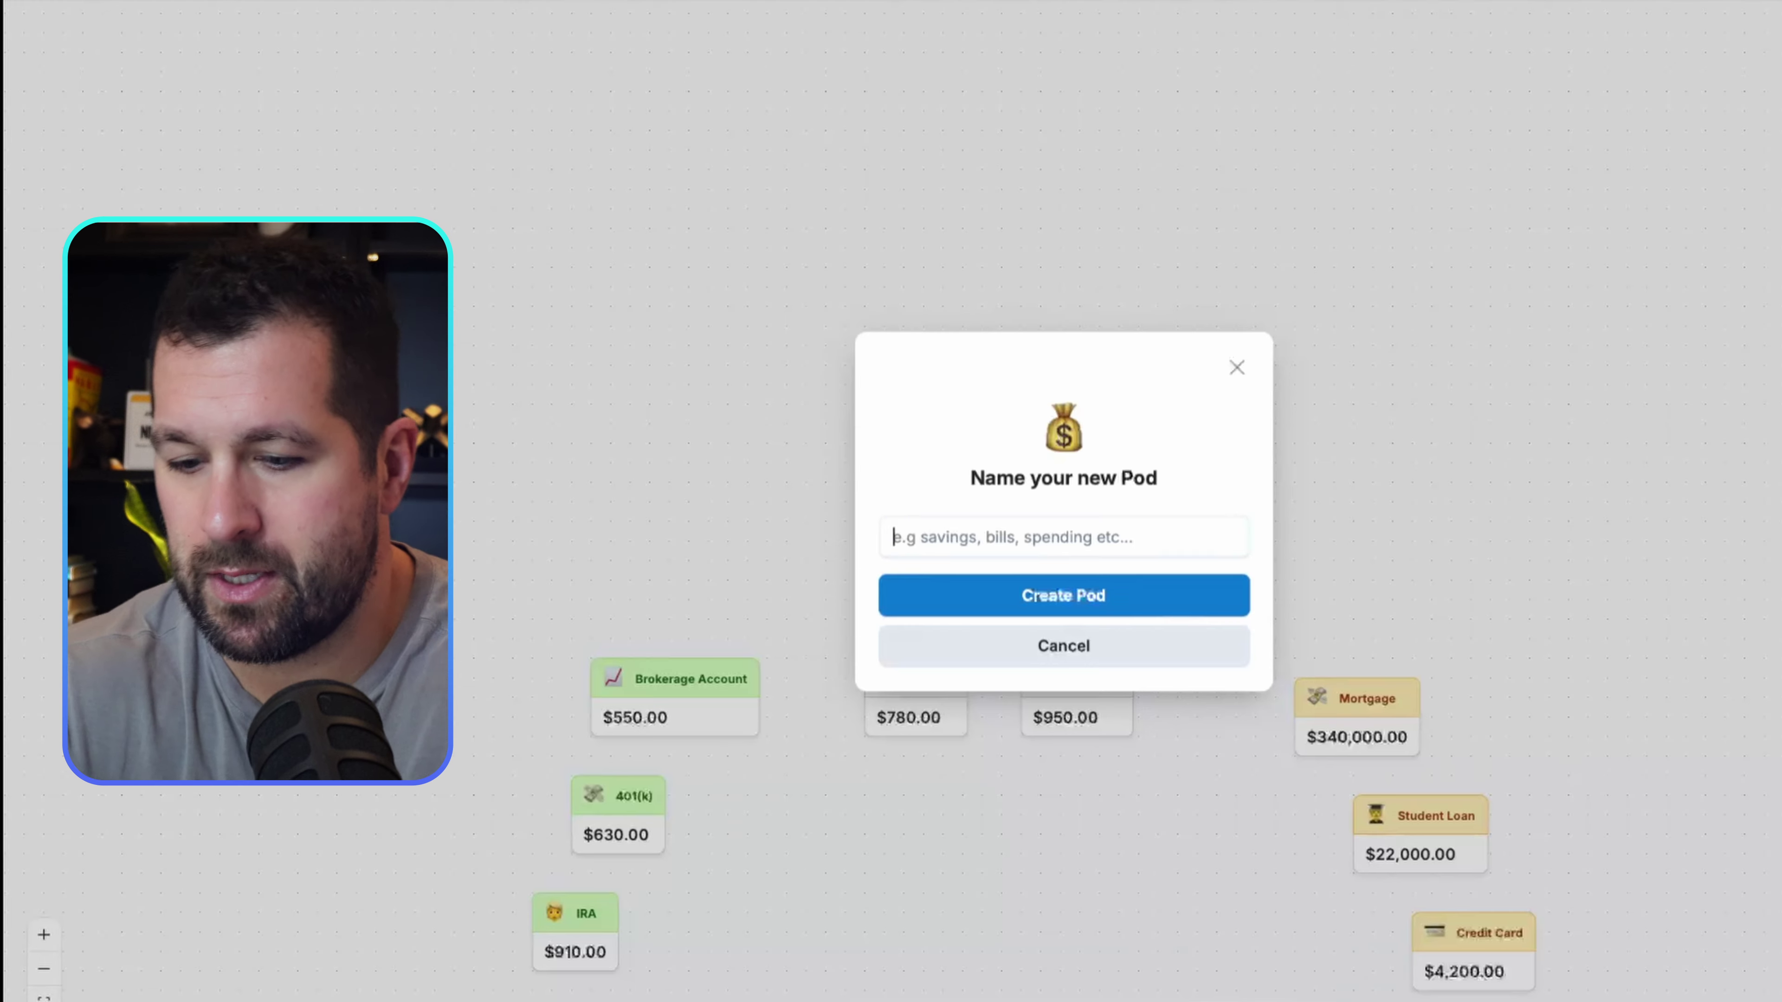
{"action": "type", "text": "Spending Account"}
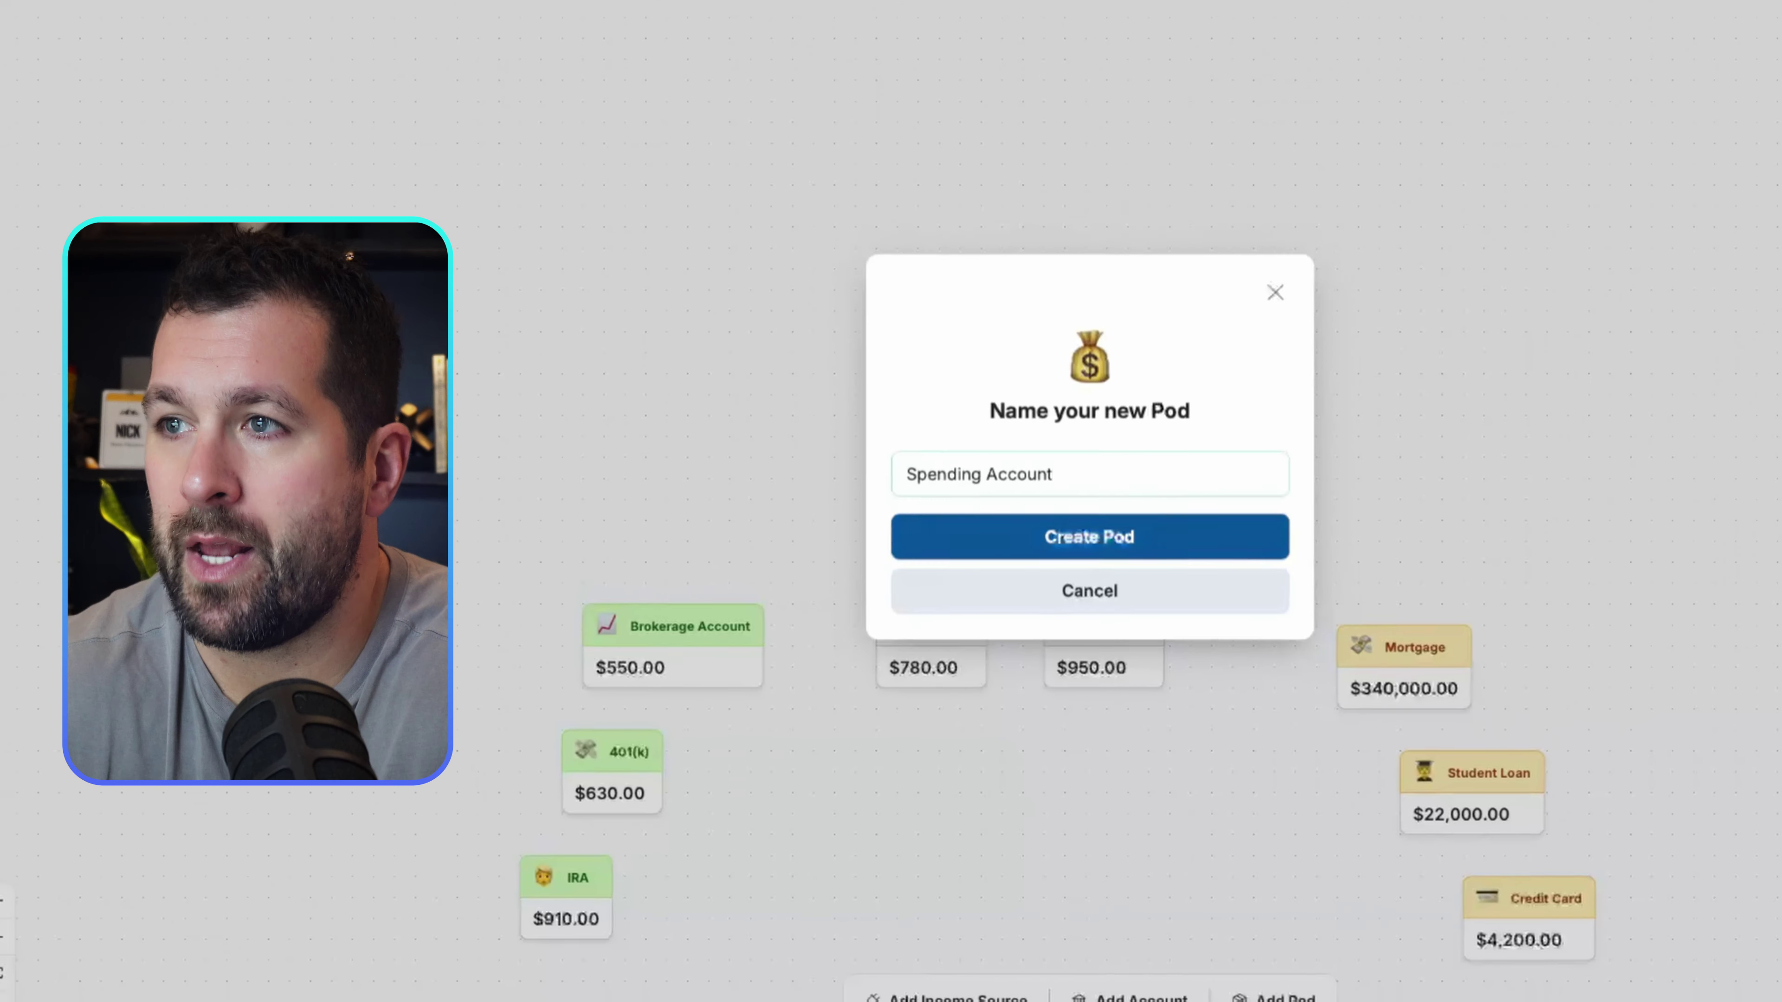
{"action": "key", "text": "Return"}
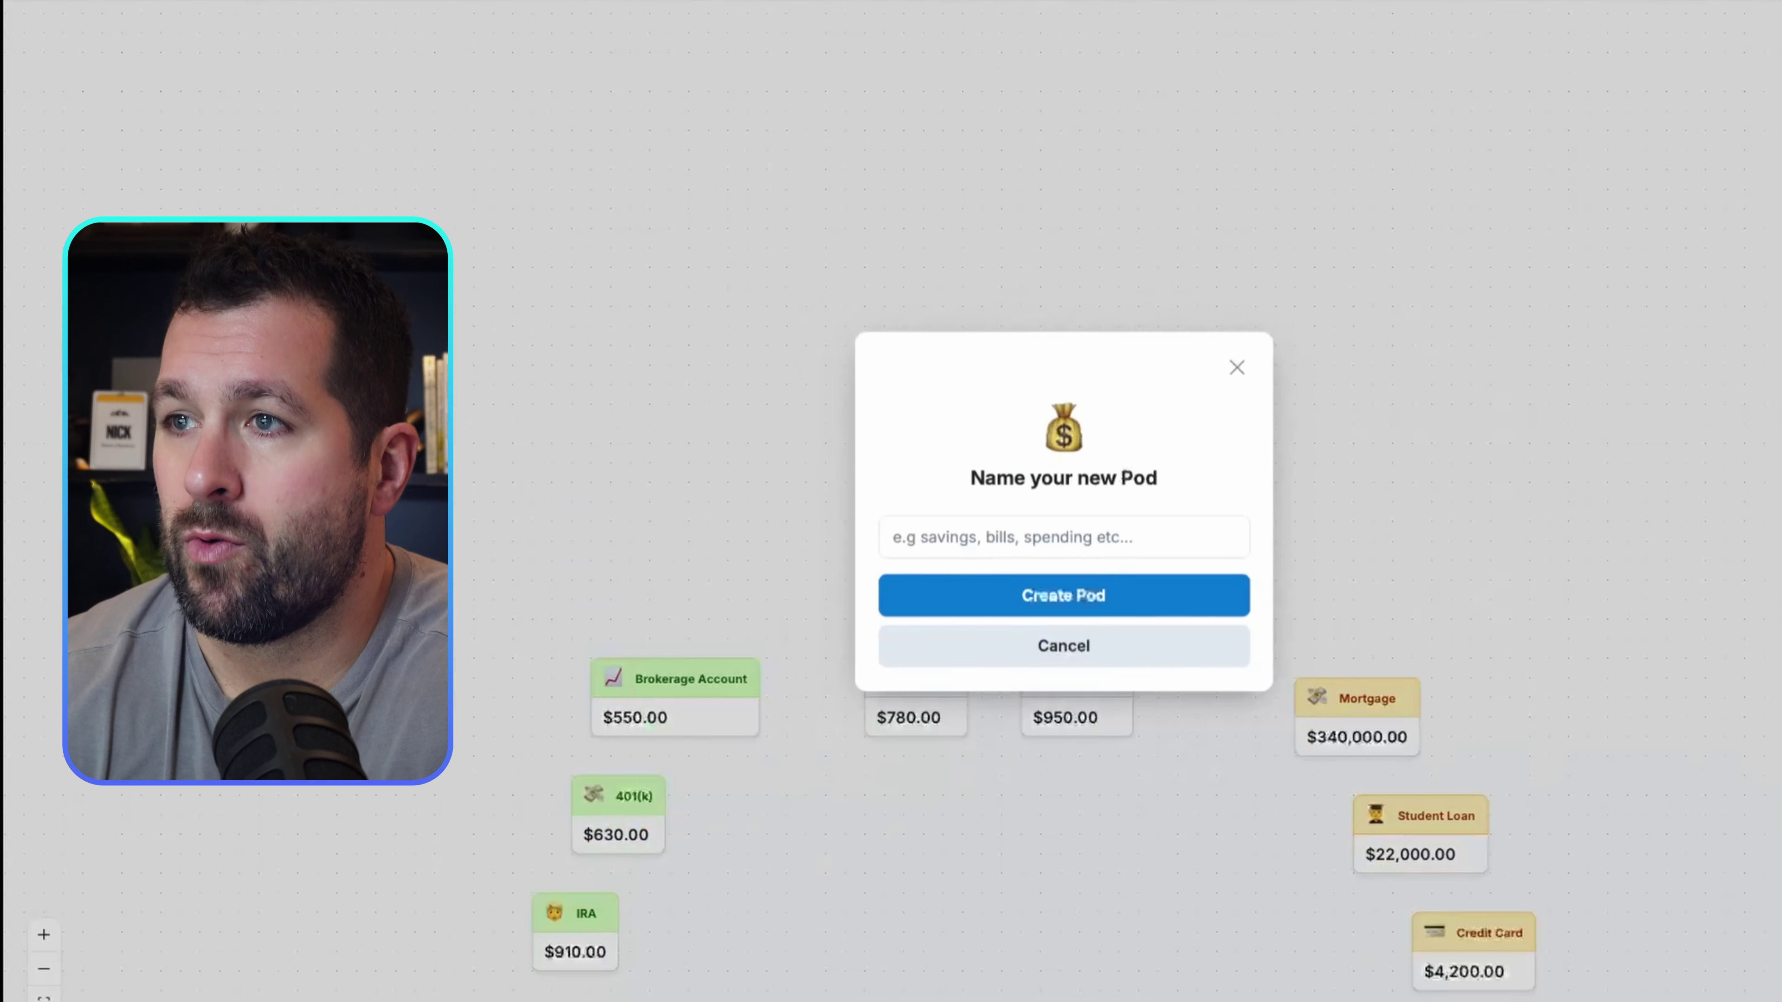
{"action": "type", "text": "Debt"}
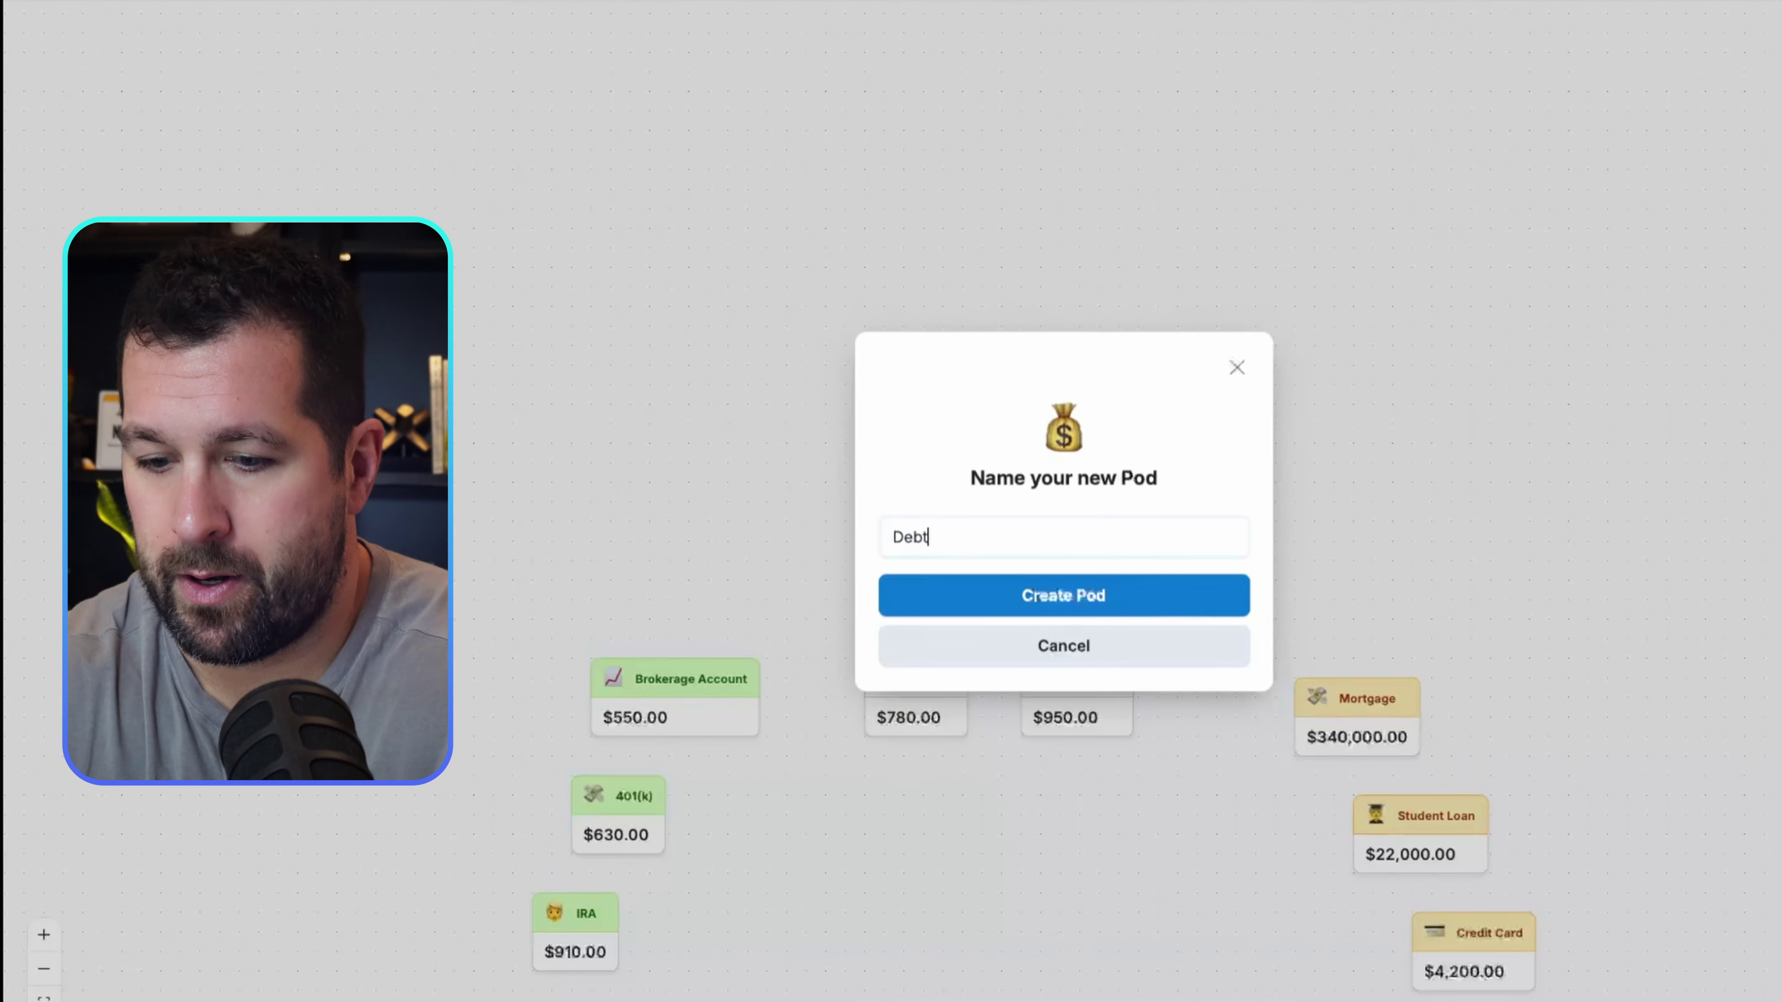
{"action": "key", "text": "Return"}
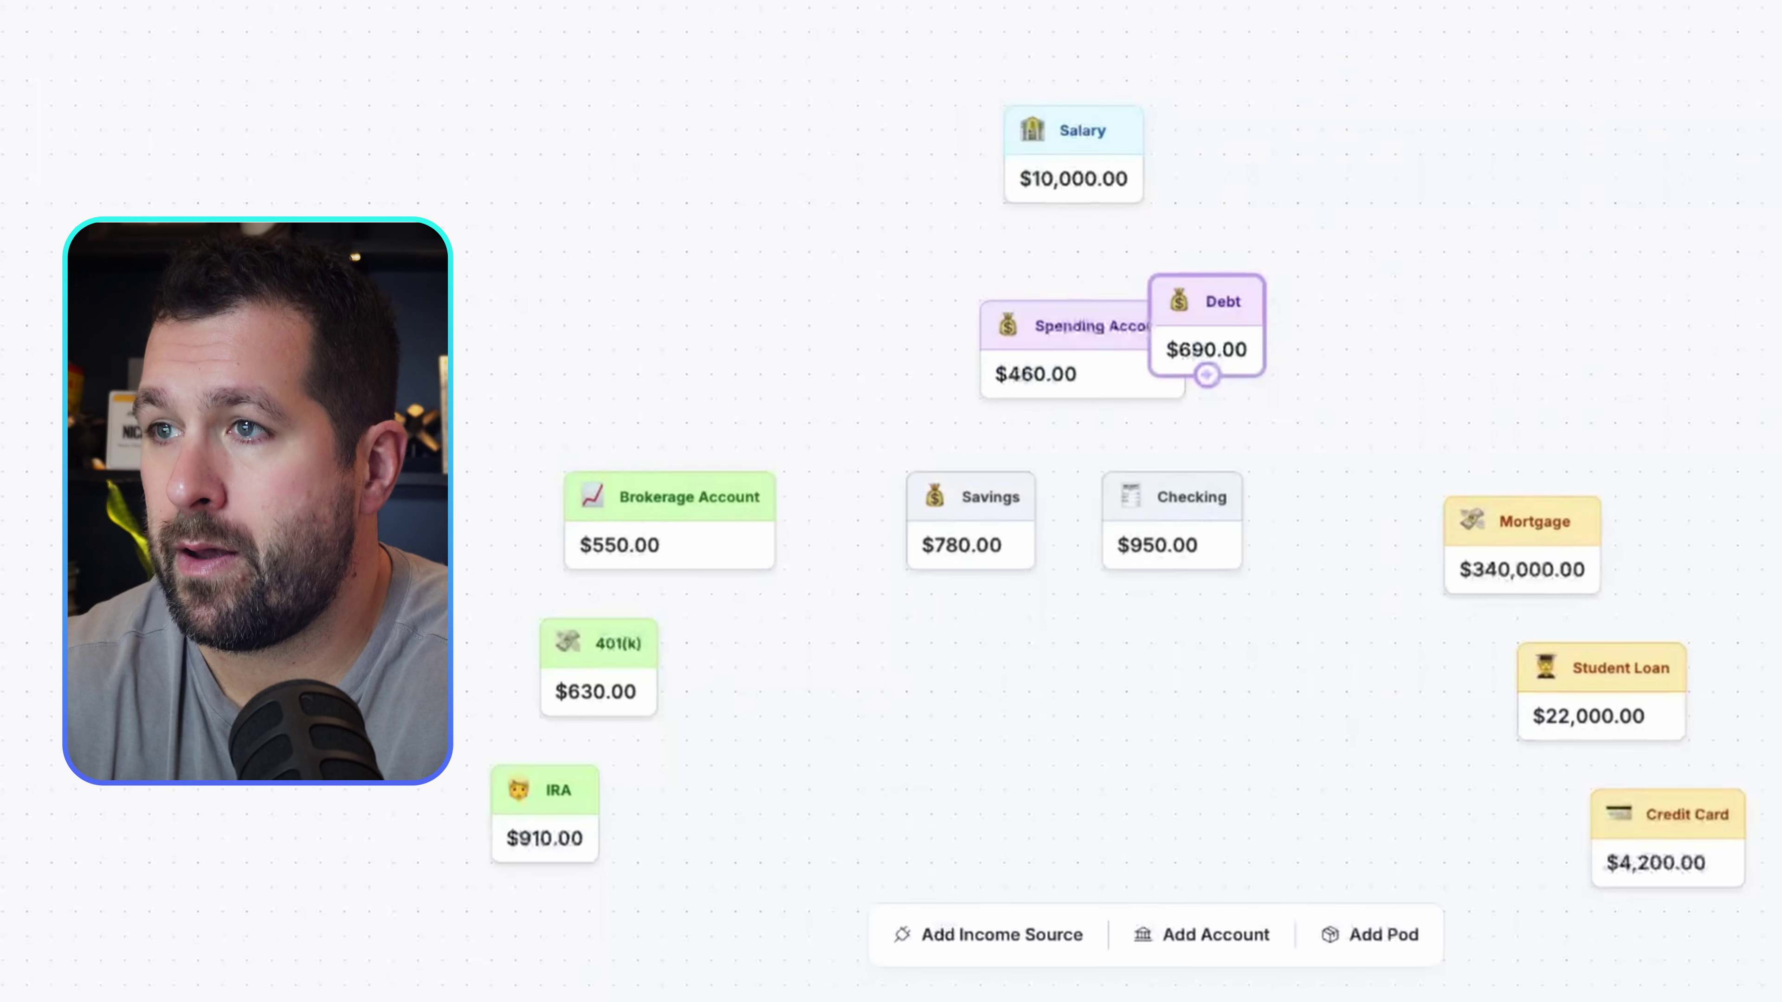
{"action": "left_click", "coordinate": [1375, 934]}
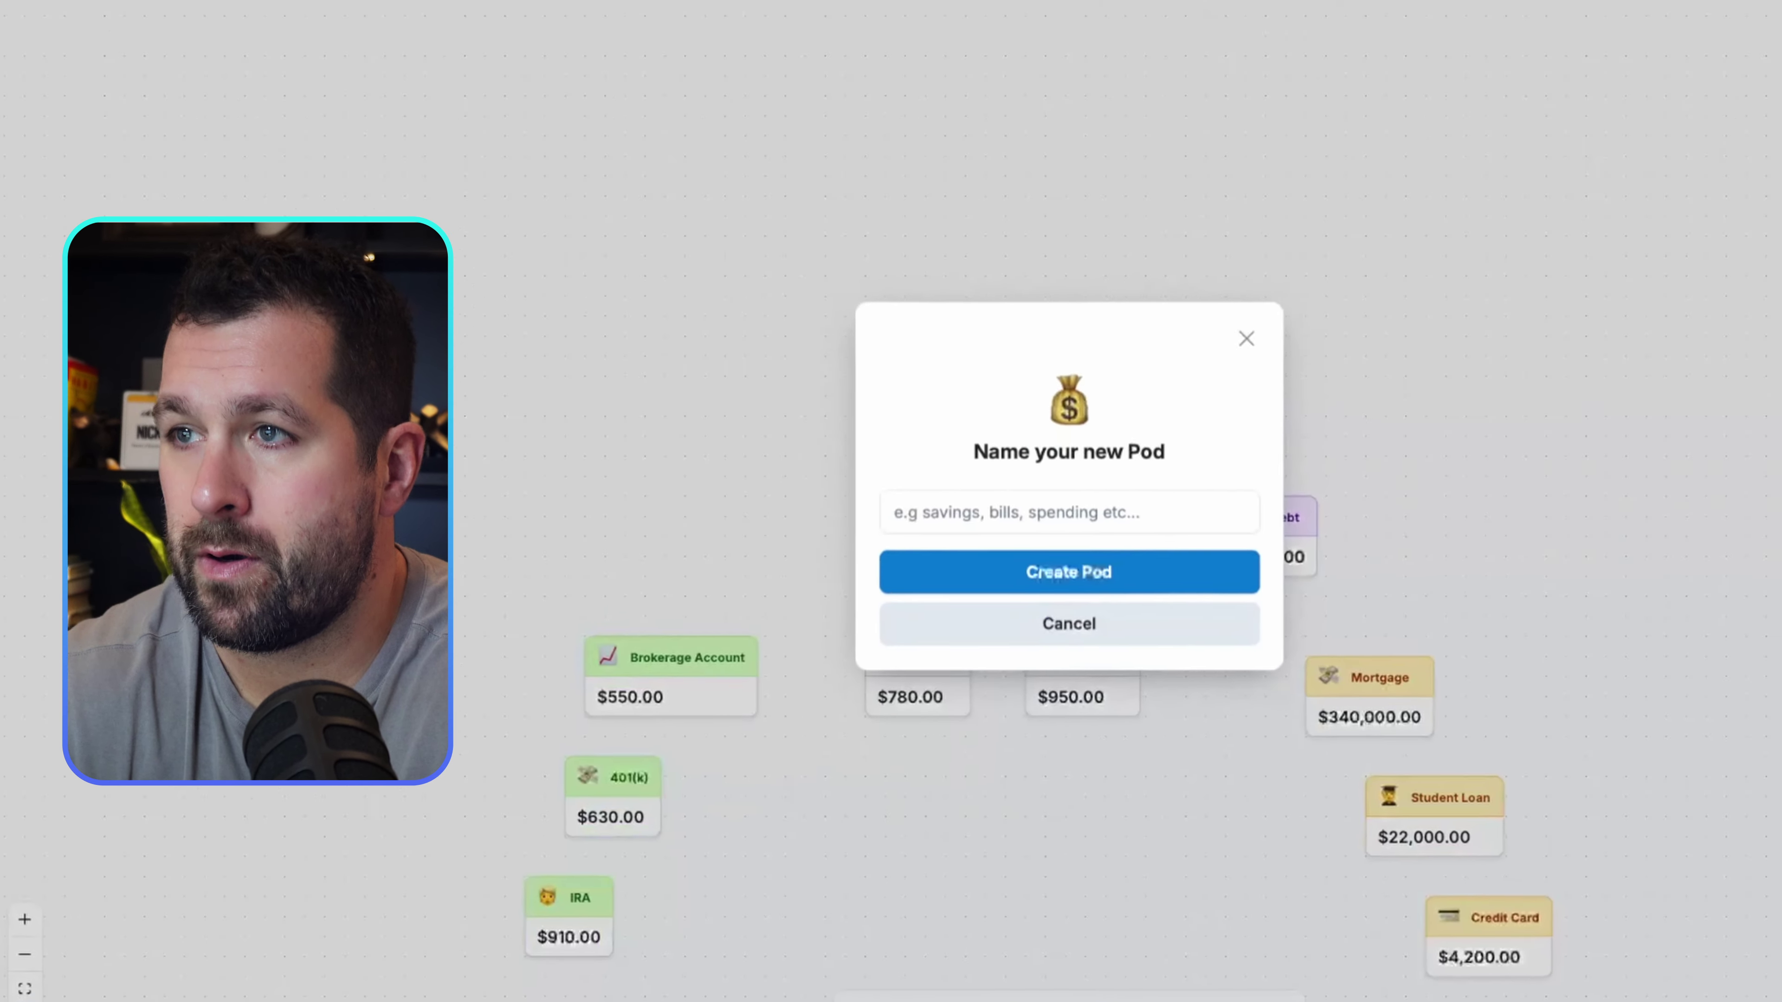
{"action": "type", "text": "Investing"}
{"action": "key", "text": "Return"}
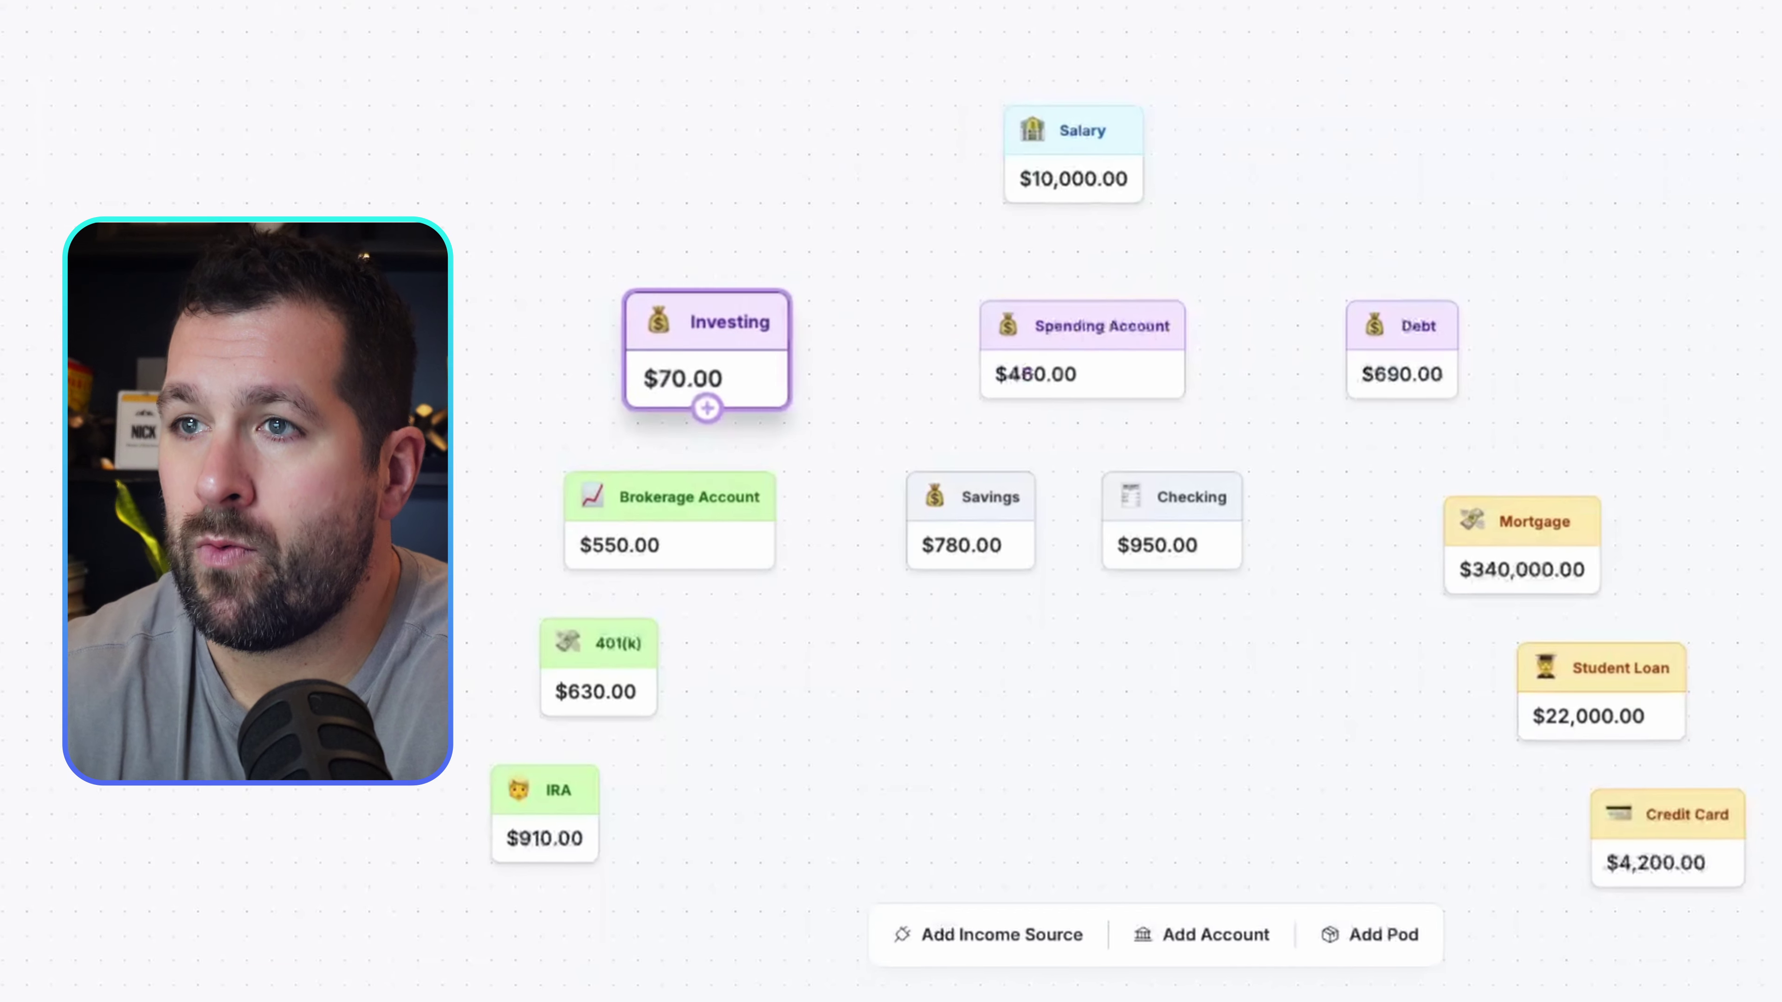
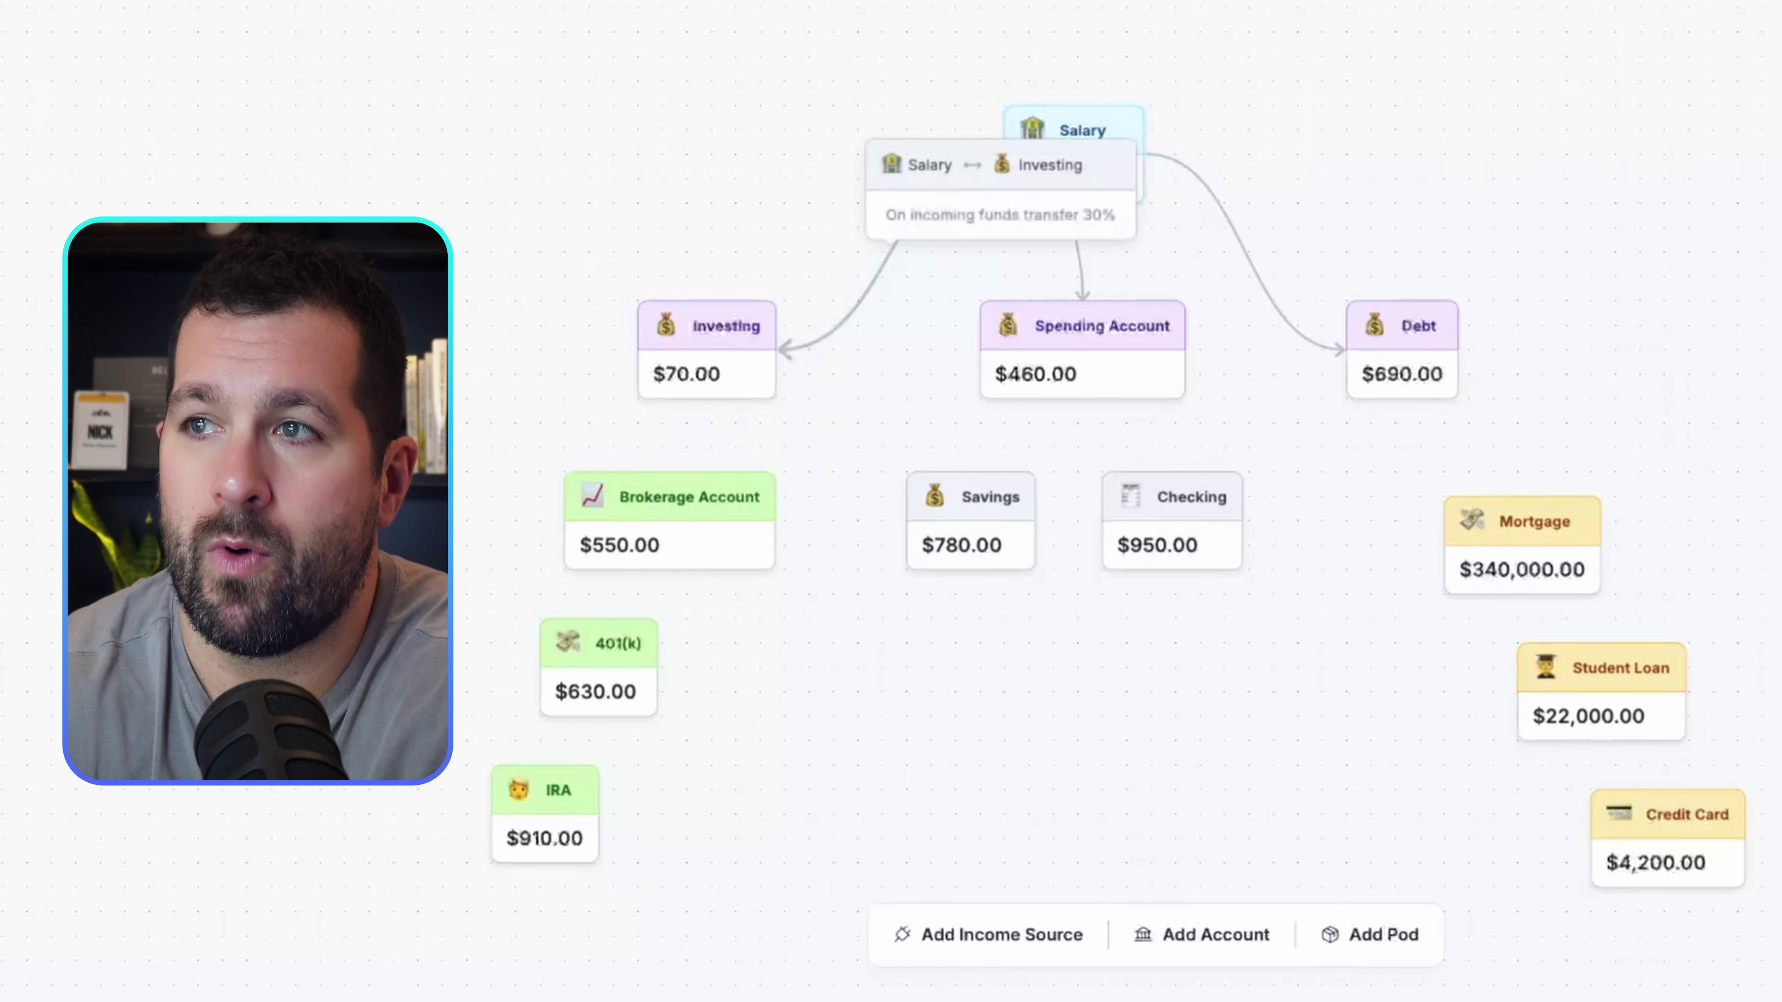
Open the incoming-funds rule on the transfer between Salary and Investing for review.
{"action": "left_click", "coordinate": [890, 249]}
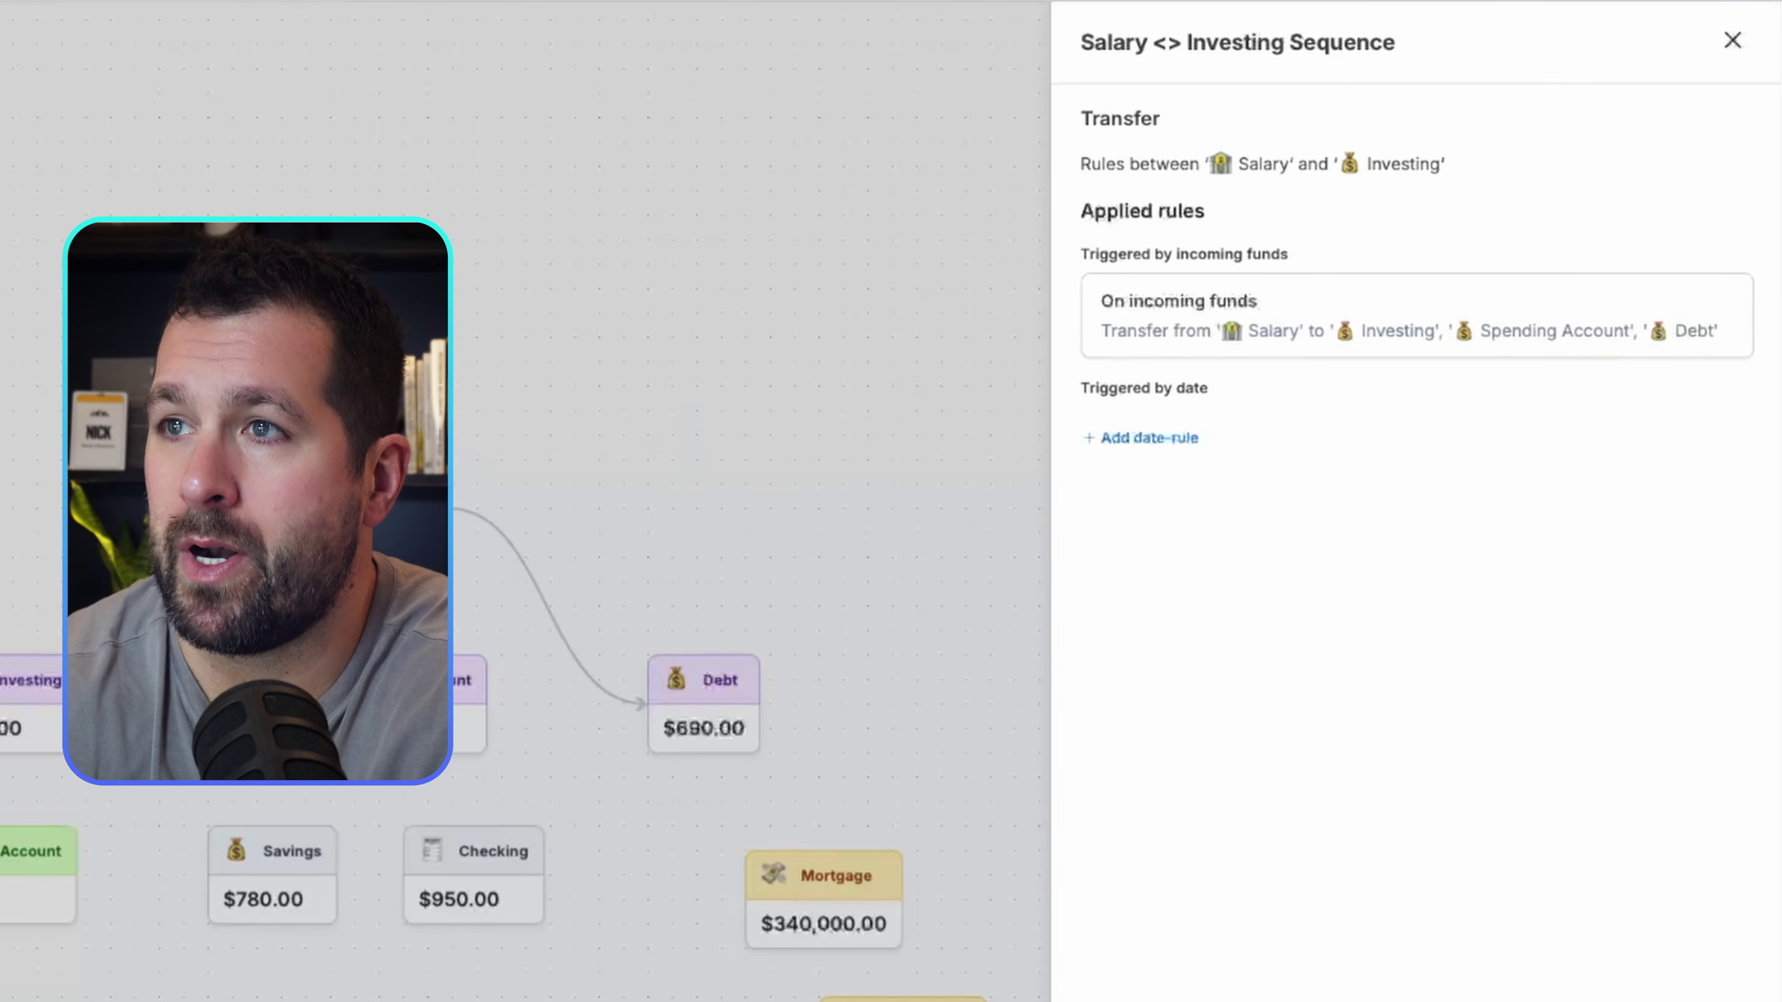
{"action": "left_click", "coordinate": [1410, 316]}
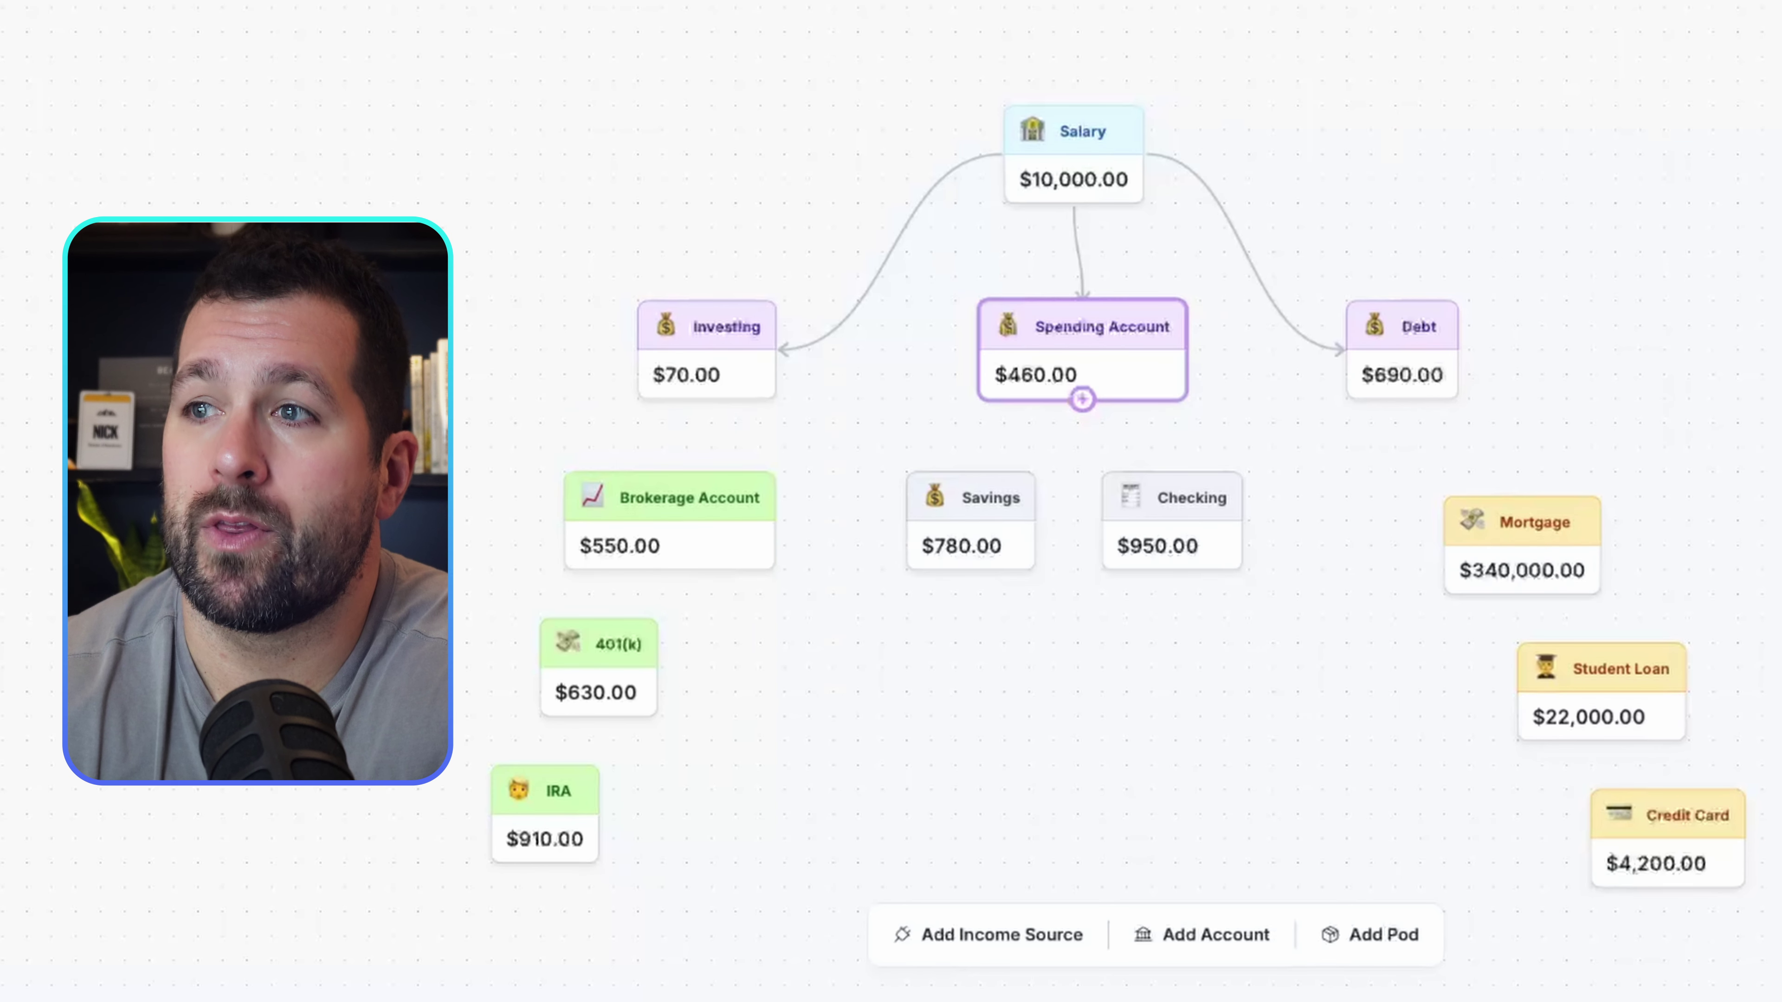
{"action": "left_click_drag", "start_coordinate": [1082, 399], "coordinate": [1171, 495]}
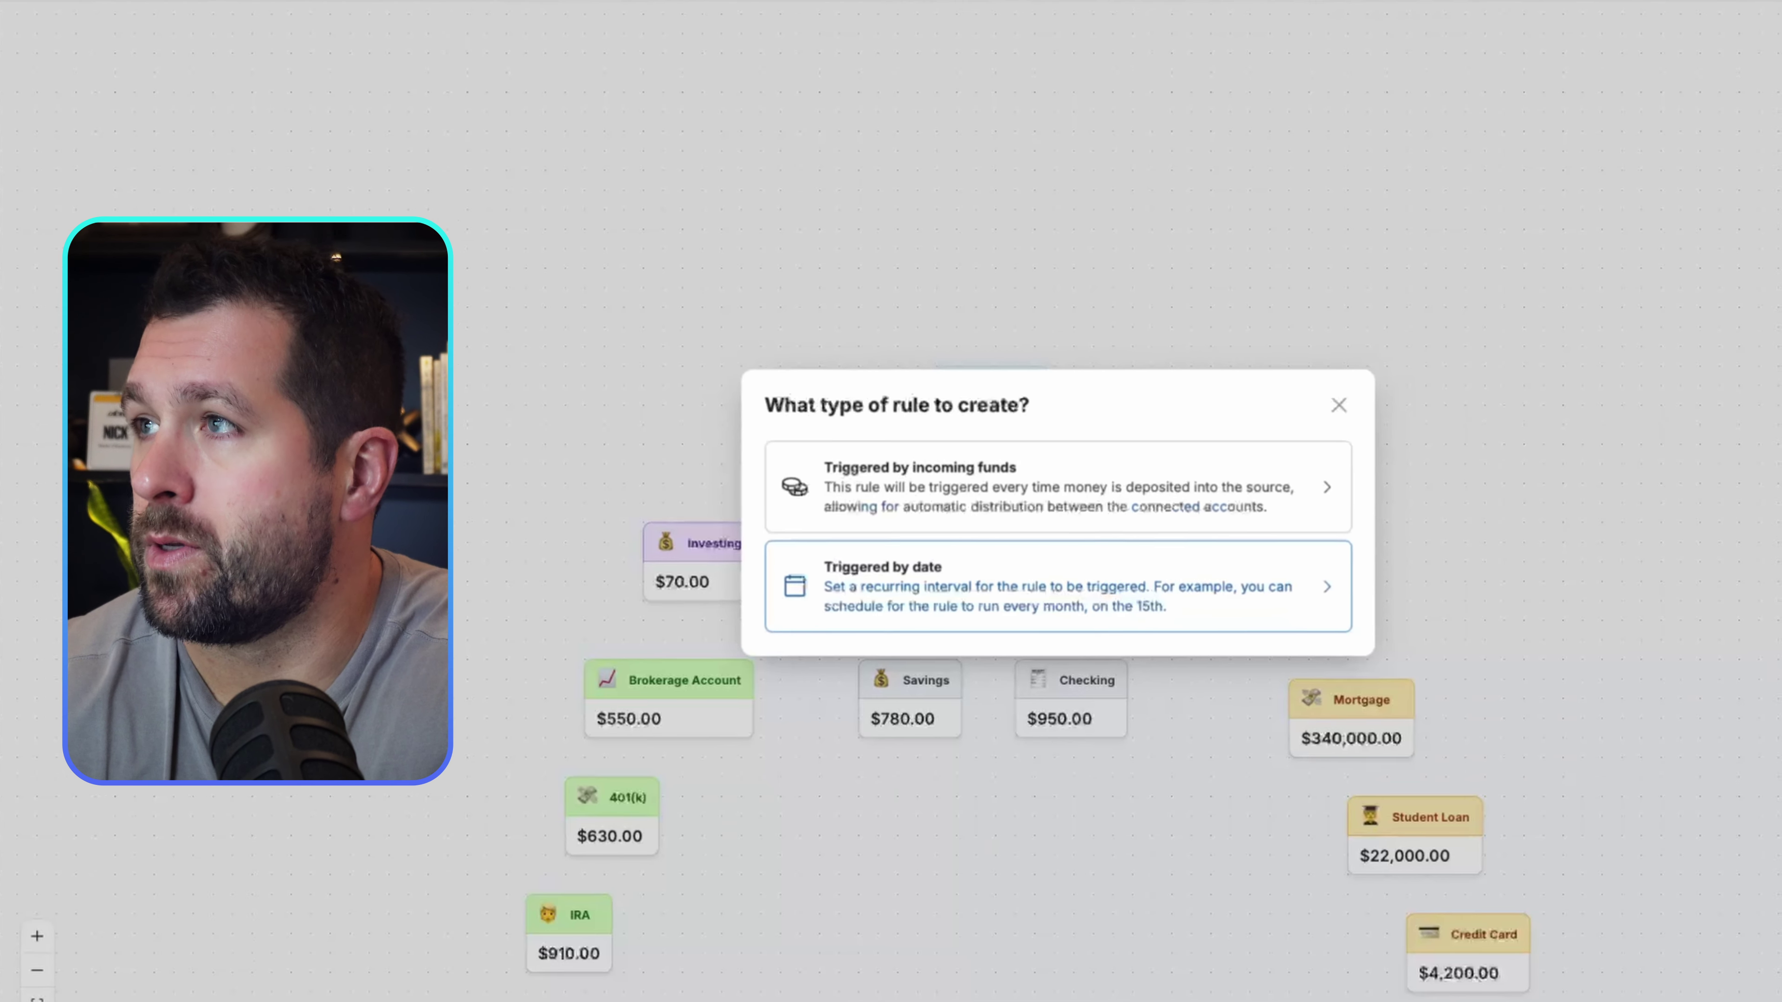
{"action": "left_click", "coordinate": [1053, 585]}
{"action": "left_click", "coordinate": [1536, 166]}
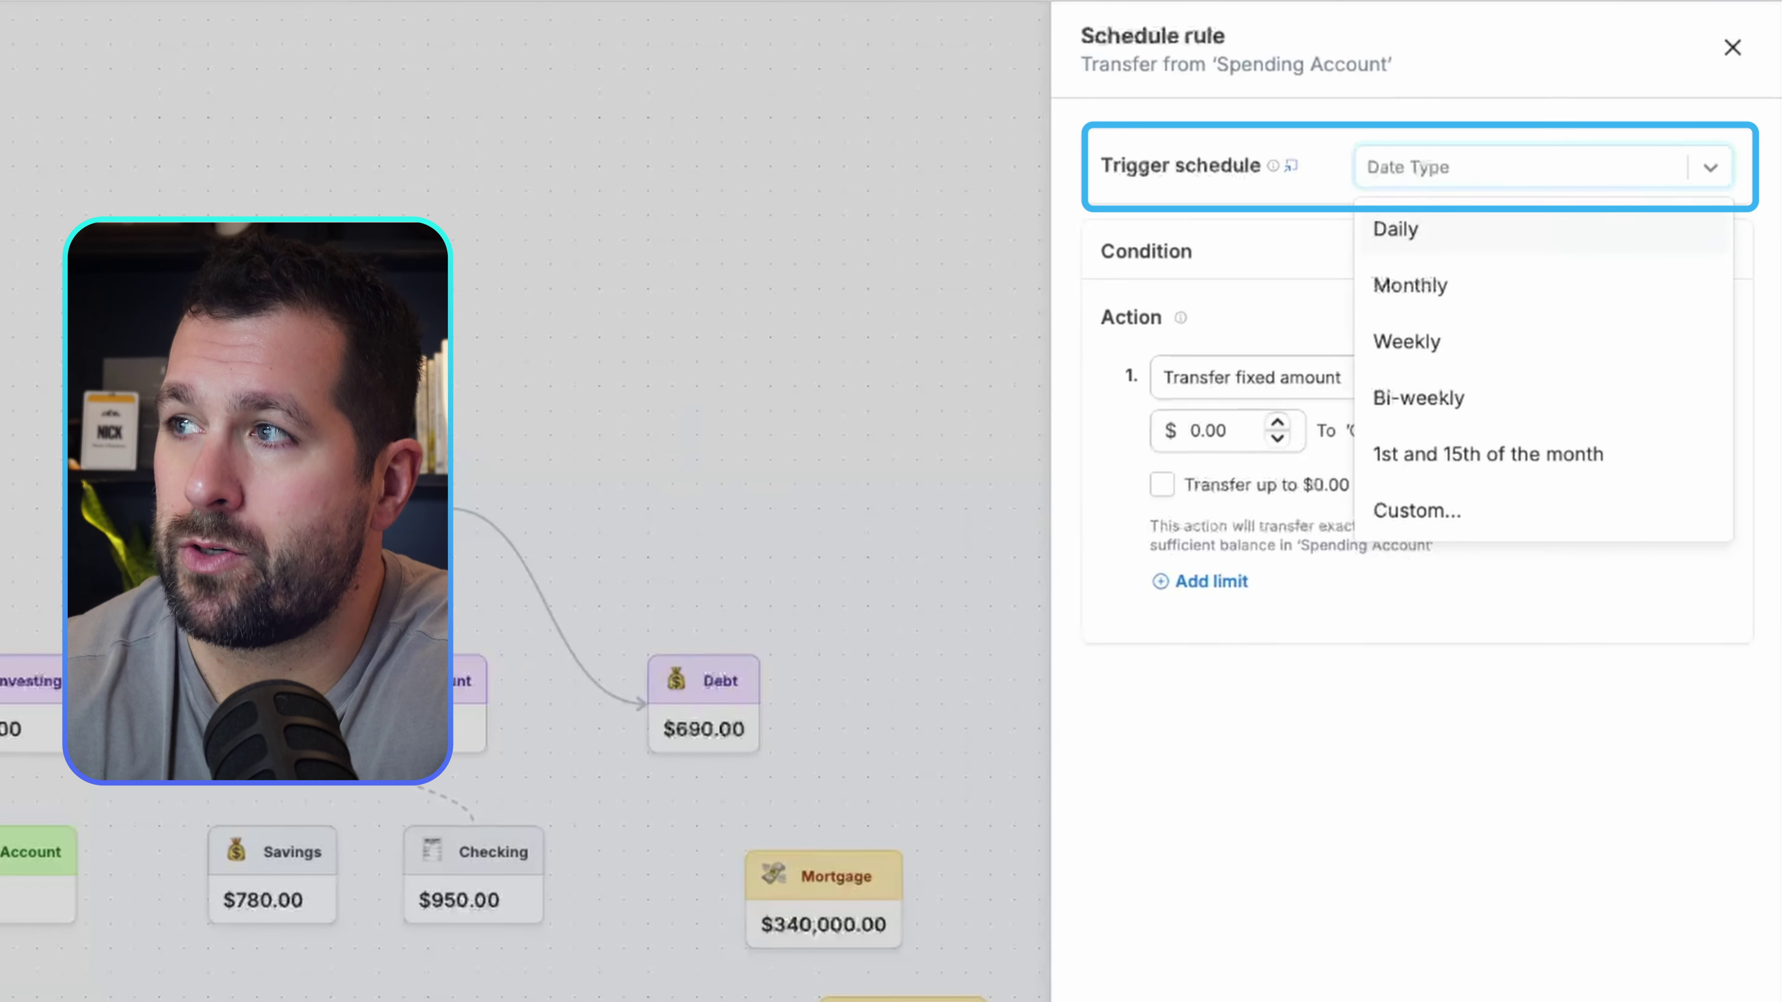
{"action": "left_click", "coordinate": [1473, 398]}
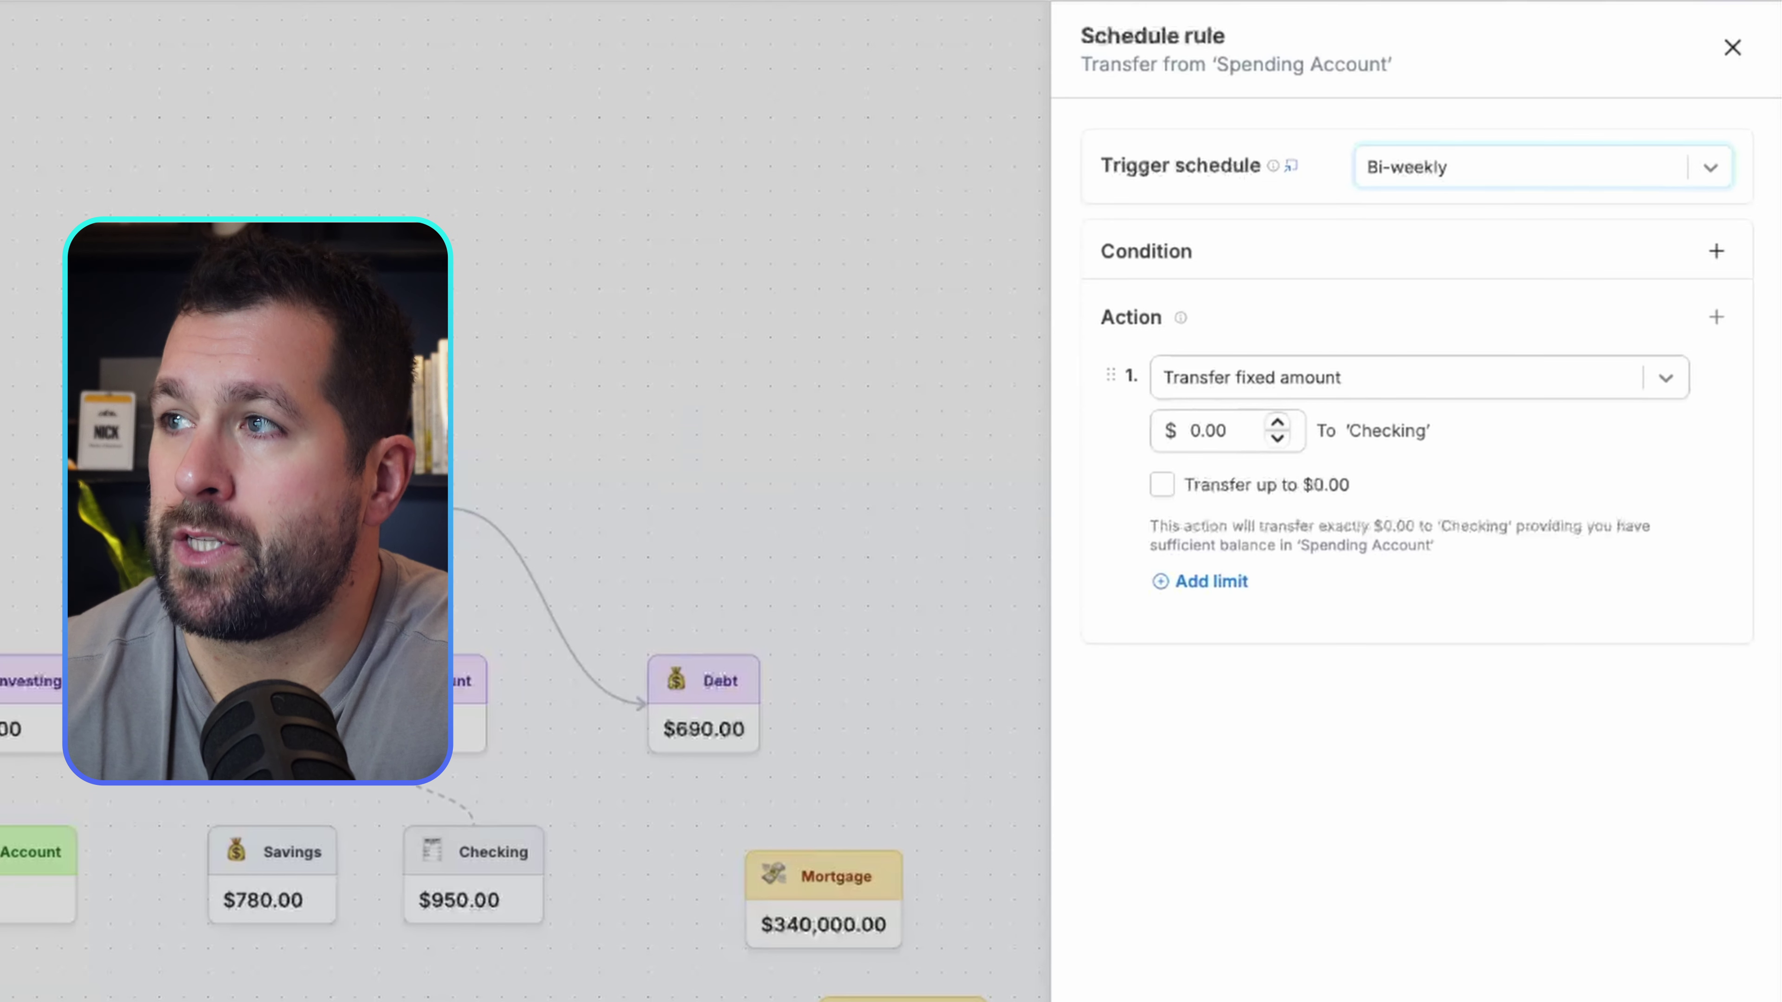
{"action": "left_click", "coordinate": [1403, 377]}
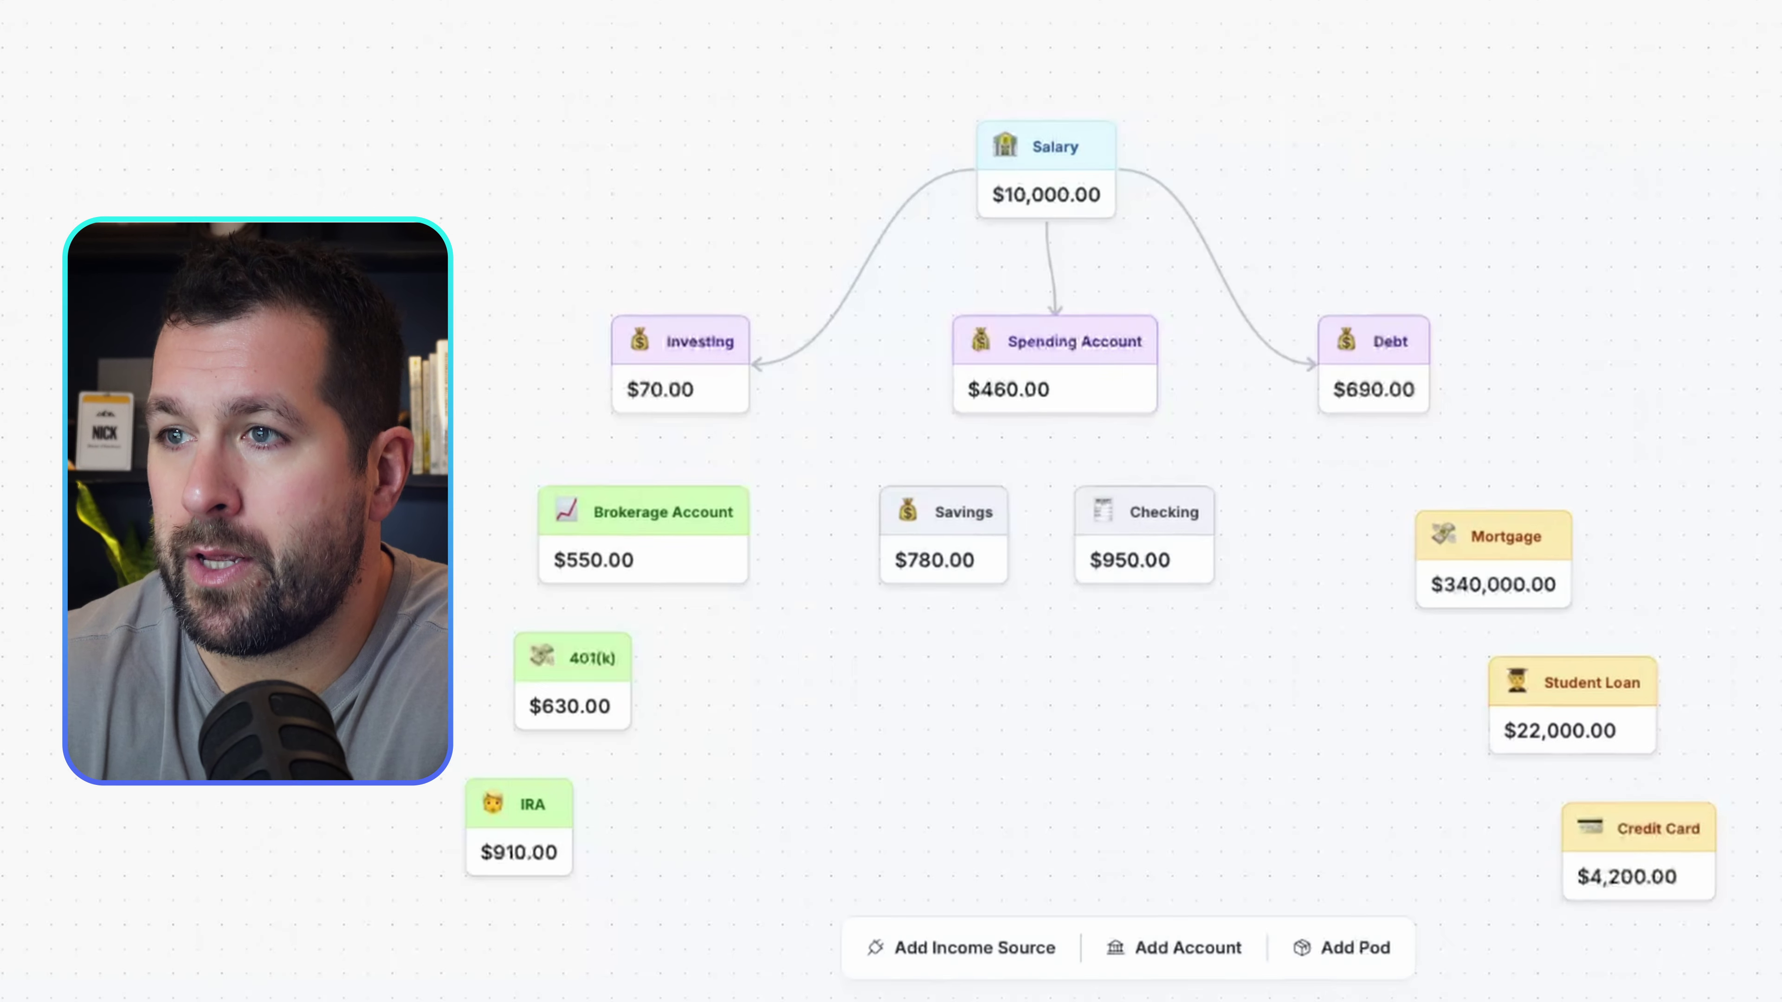
Connect Spending Account to Savings with a date-triggered transfer rule on a bi-weekly schedule.
{"action": "left_click_drag", "start_coordinate": [1055, 412], "coordinate": [943, 488]}
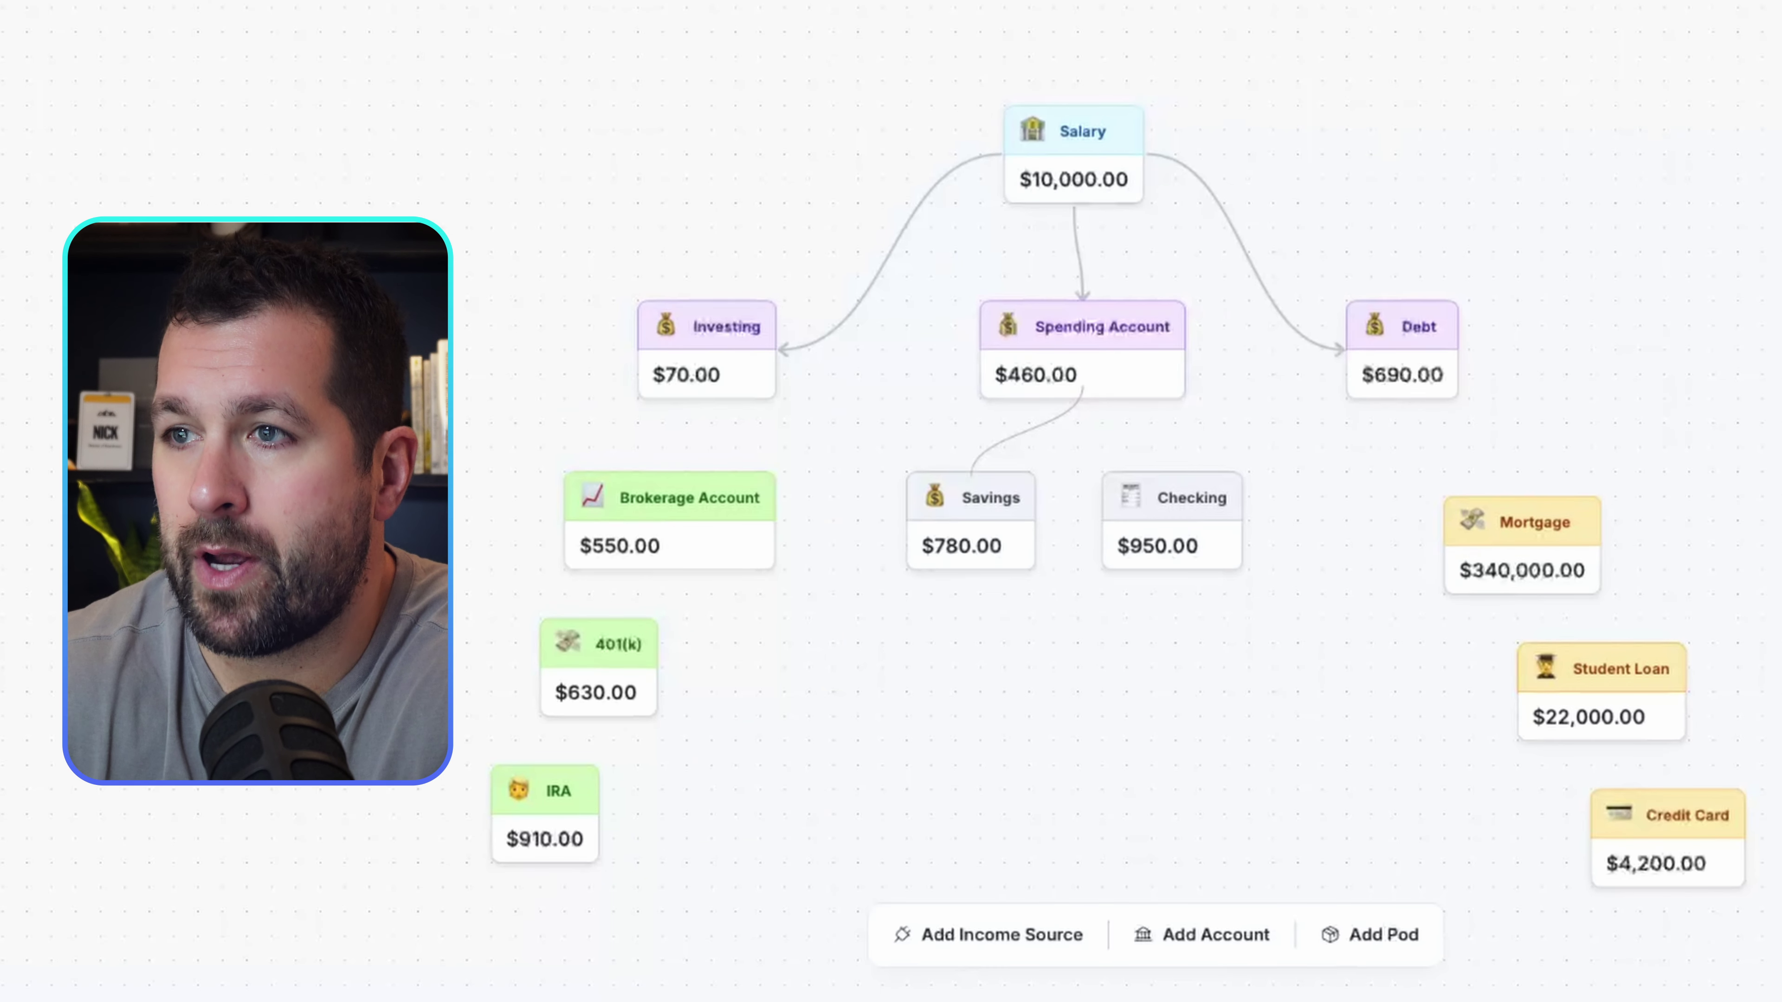
{"action": "left_click", "coordinate": [1156, 381]}
{"action": "left_click", "coordinate": [1542, 167]}
{"action": "left_click", "coordinate": [1418, 397]}
Make the rule's action a top-up of Savings to a balance of $20,000.
{"action": "left_click", "coordinate": [1252, 376]}
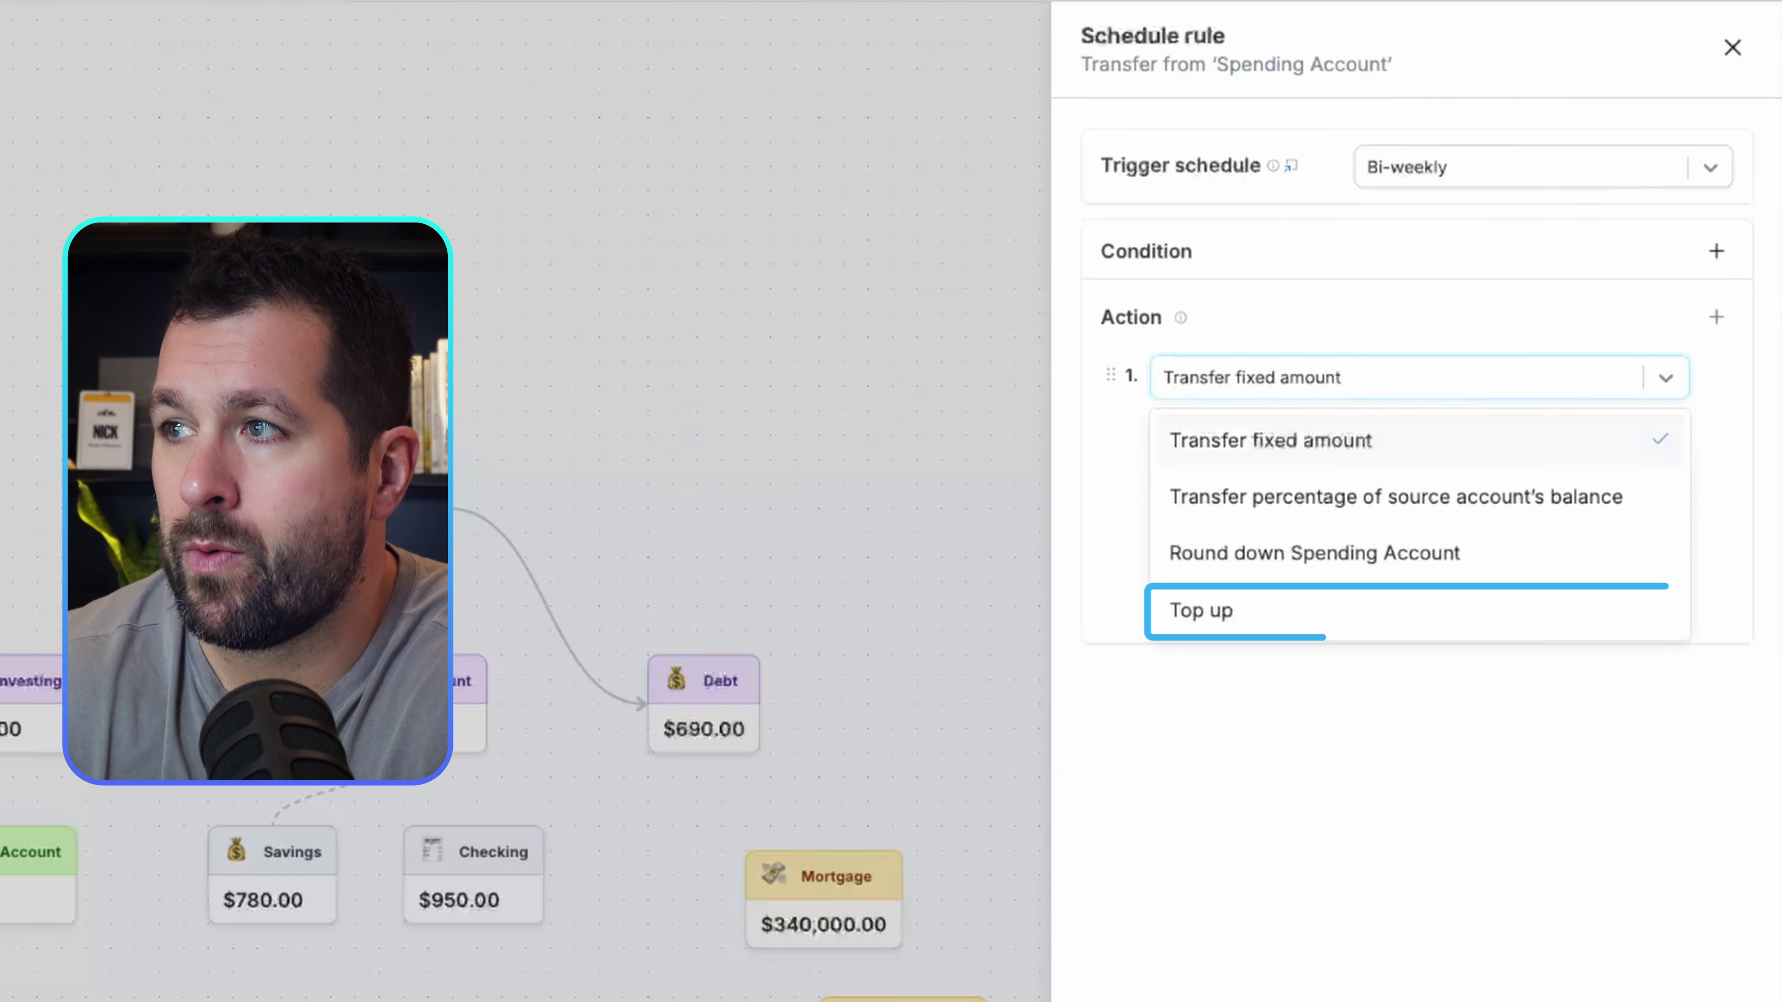
{"action": "left_click", "coordinate": [1193, 610]}
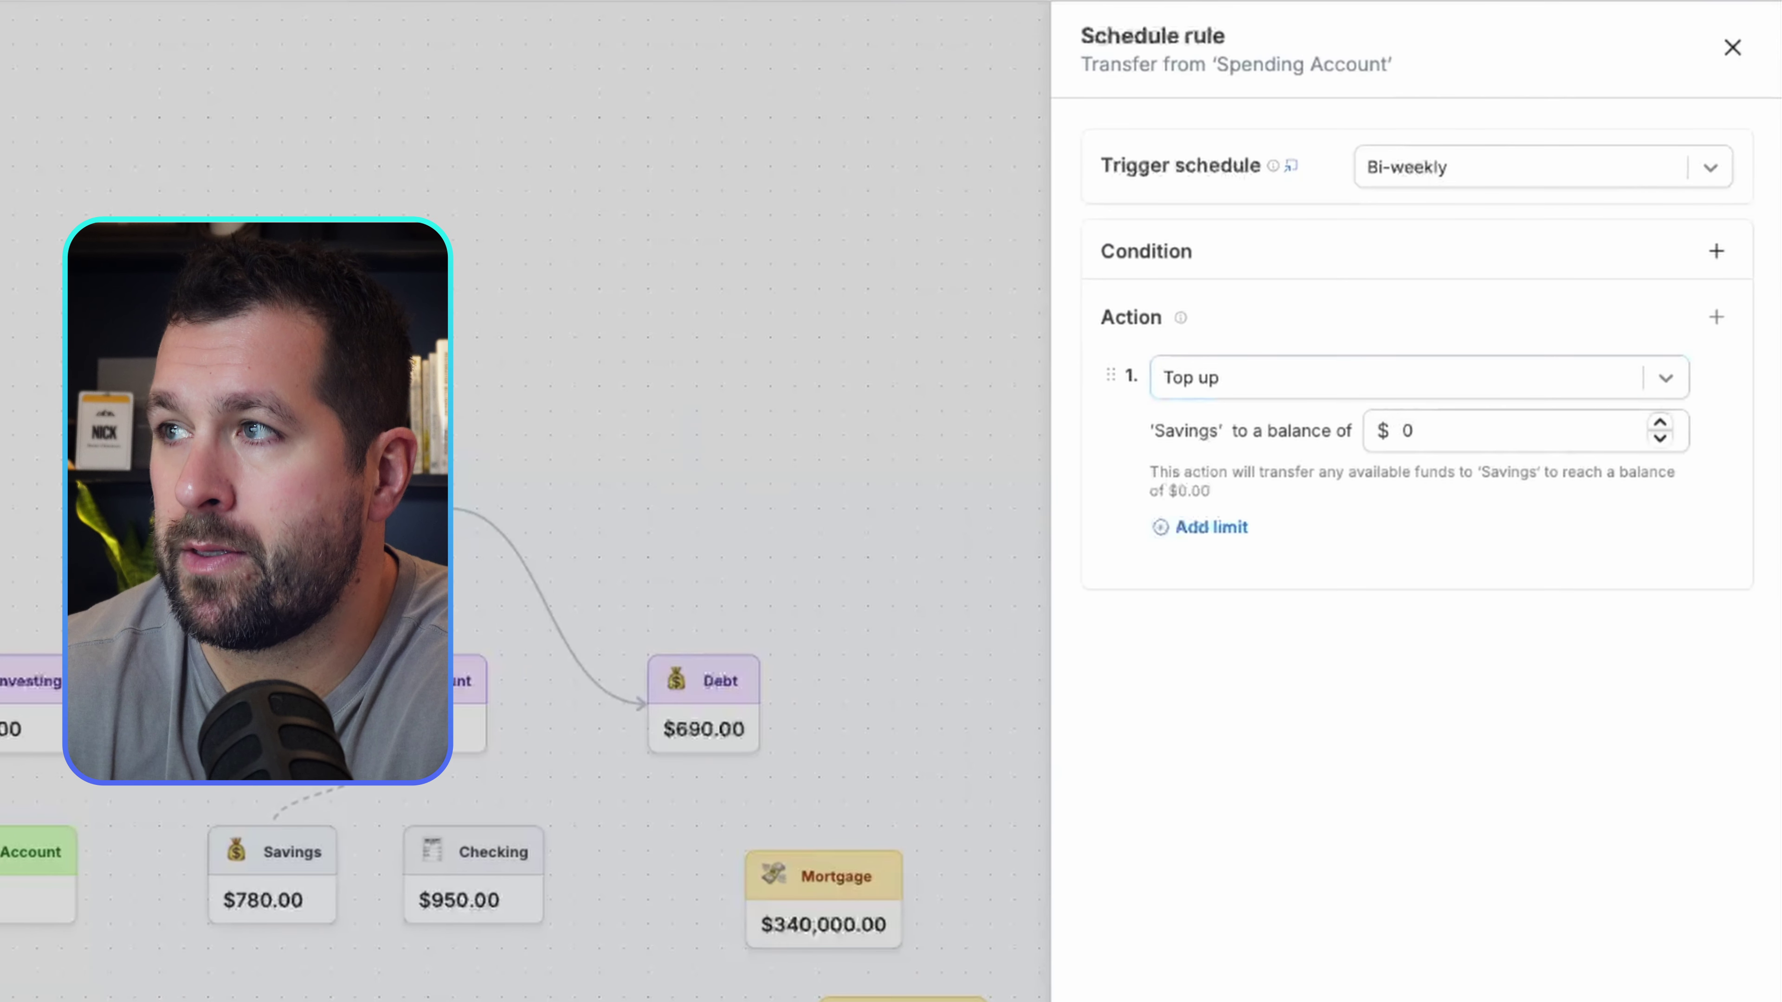
{"action": "left_click", "coordinate": [1410, 431]}
{"action": "type", "text": "2000"}
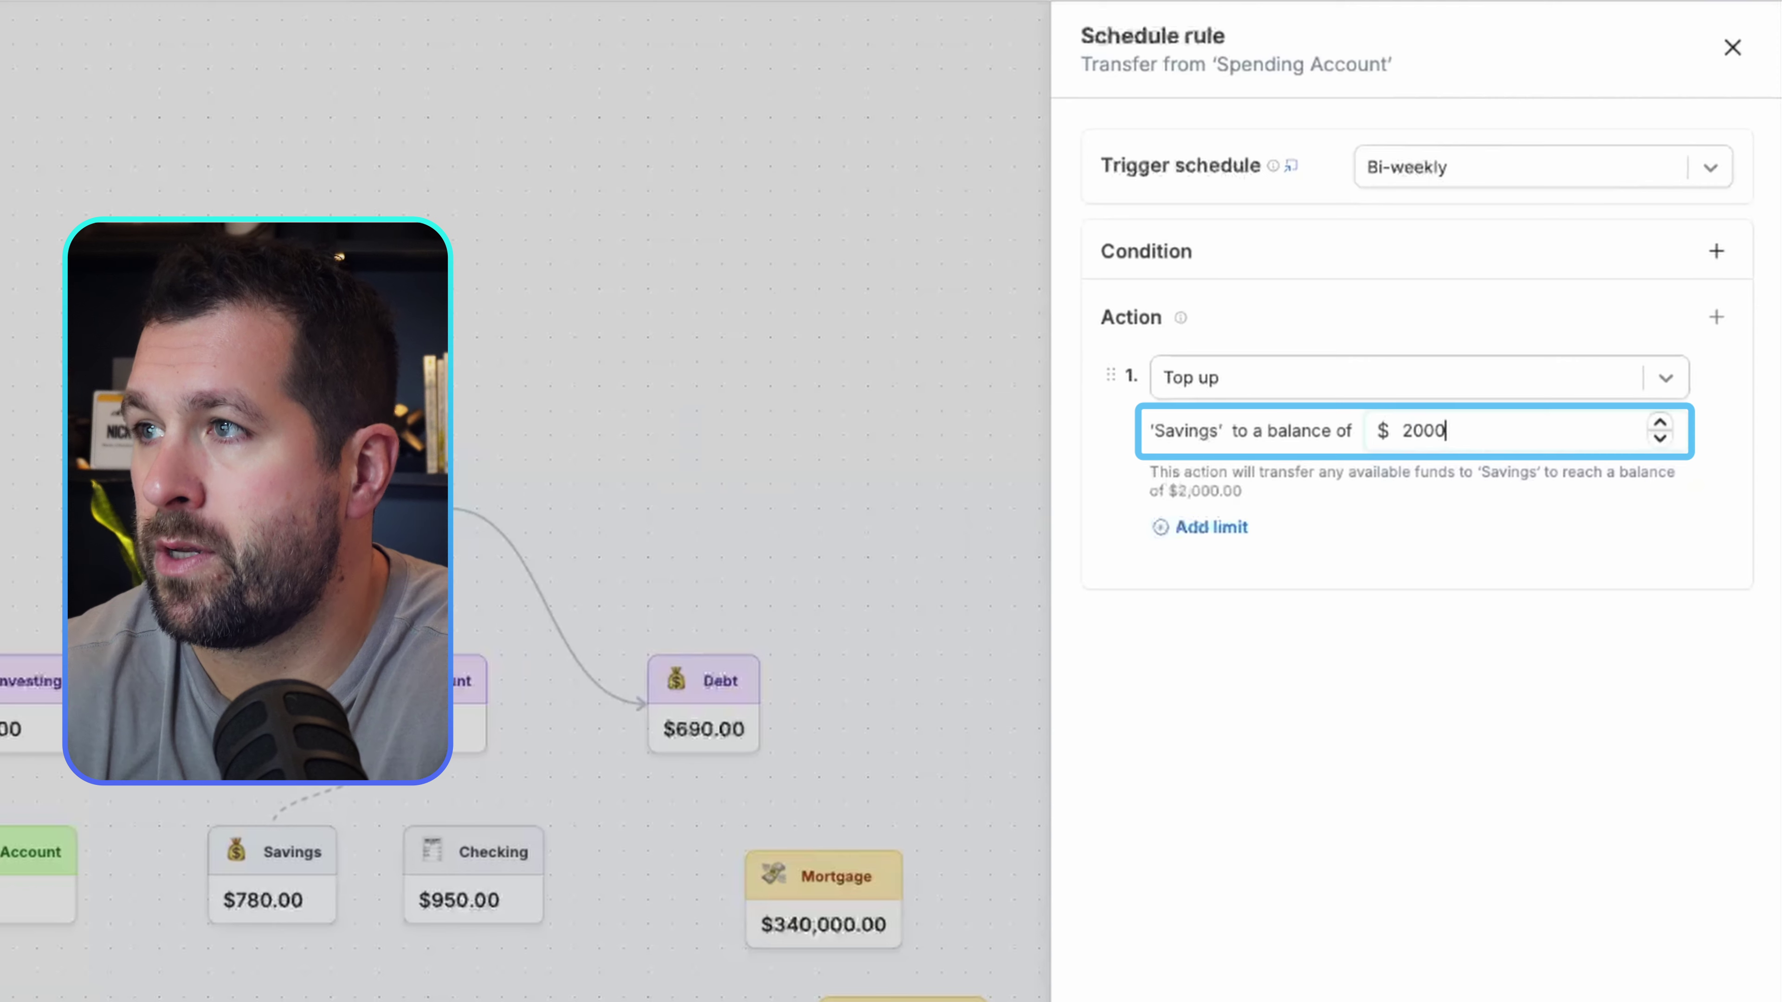
{"action": "type", "text": "0"}
Add a limit of $300 per transfer to the Savings top-up action.
{"action": "left_click", "coordinate": [1205, 527]}
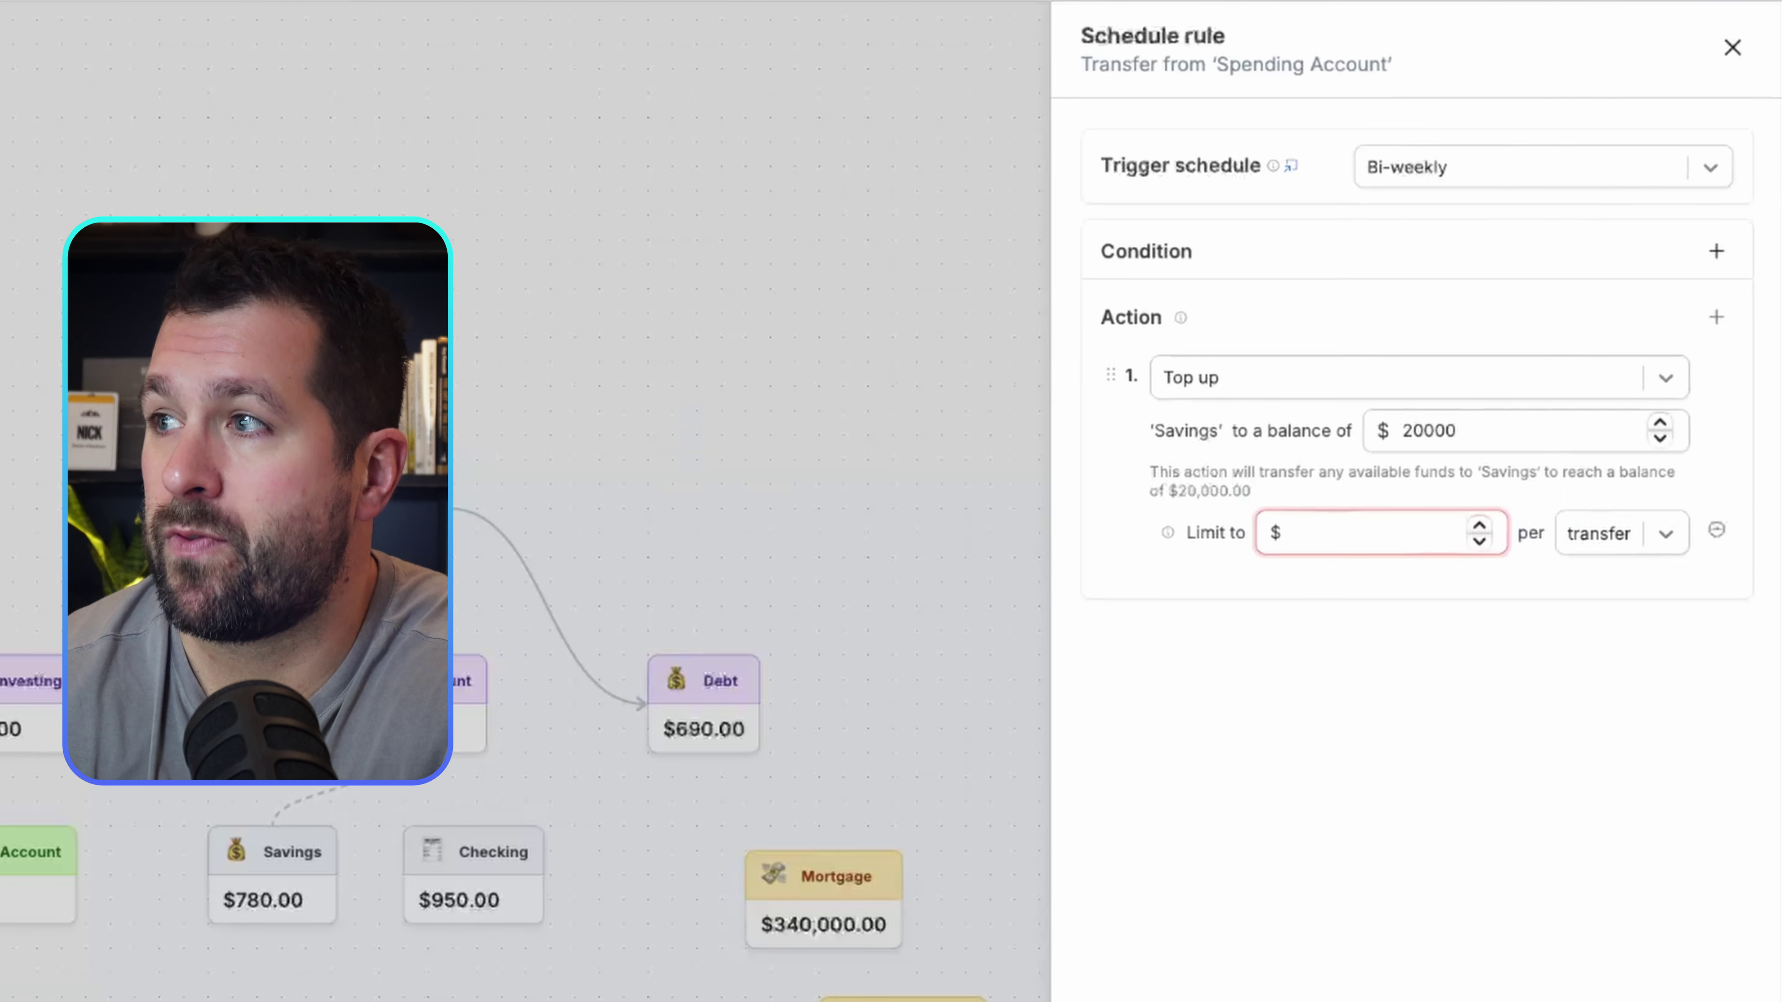
{"action": "left_click", "coordinate": [1613, 533]}
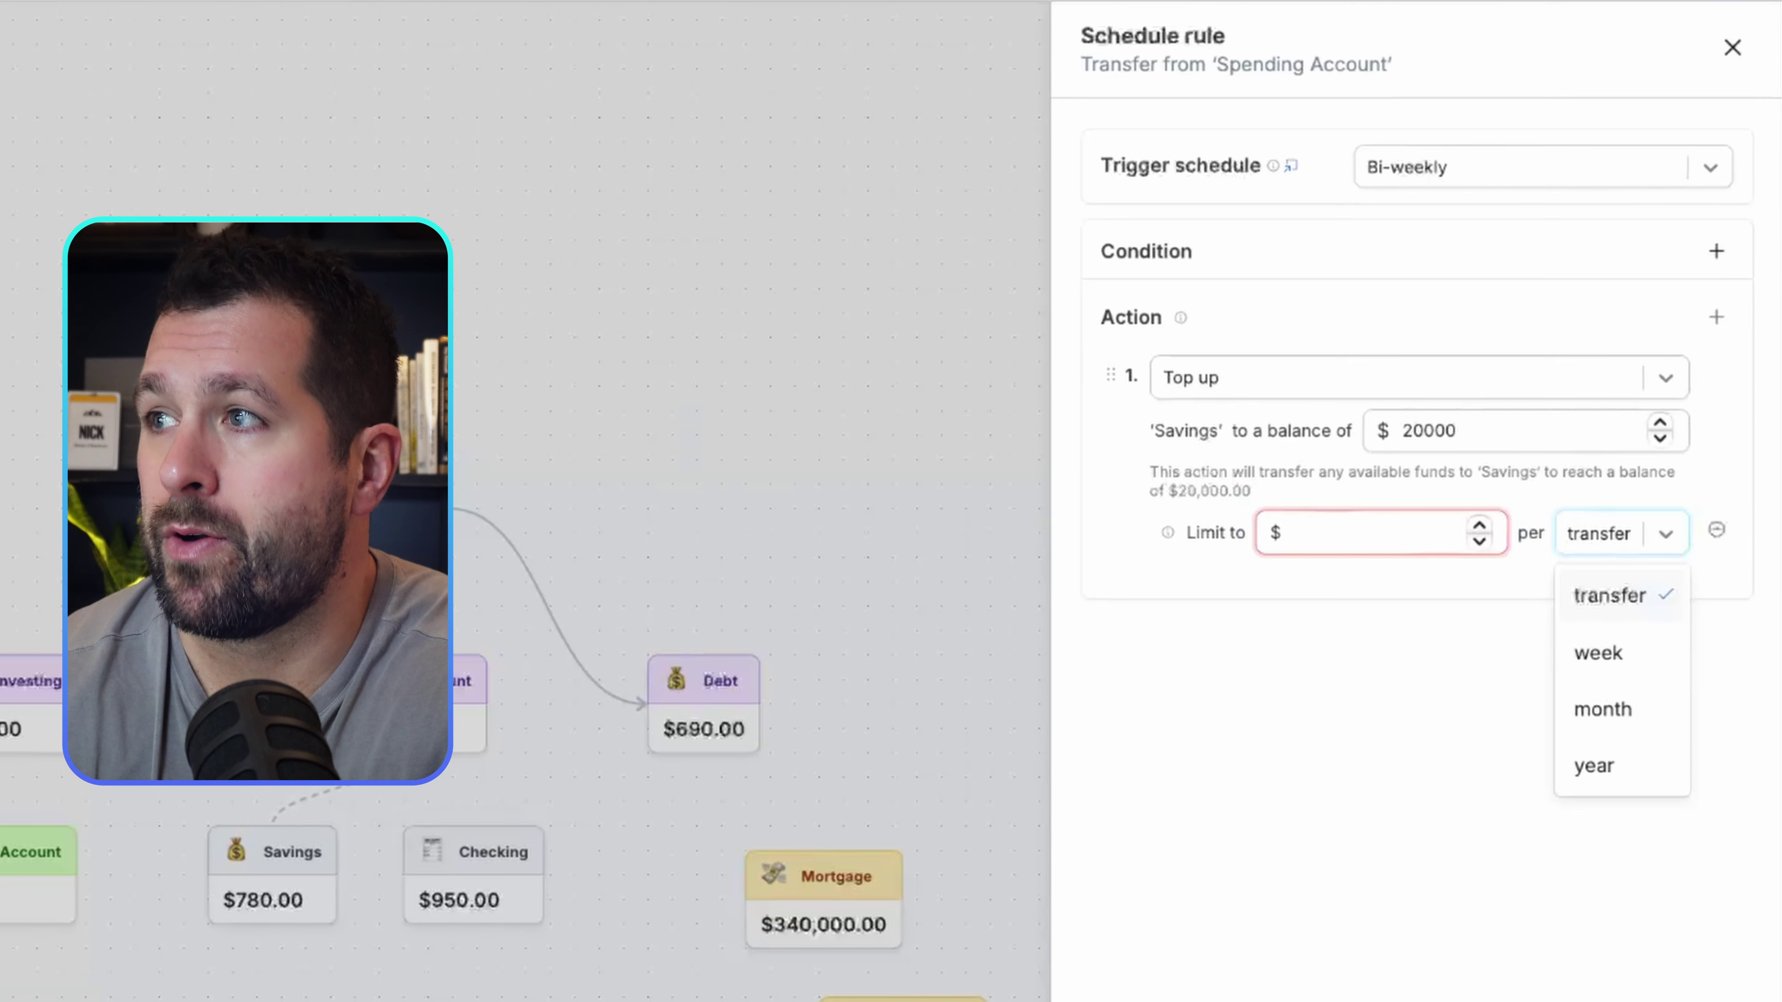
{"action": "left_click", "coordinate": [1361, 533]}
{"action": "type", "text": "3"}
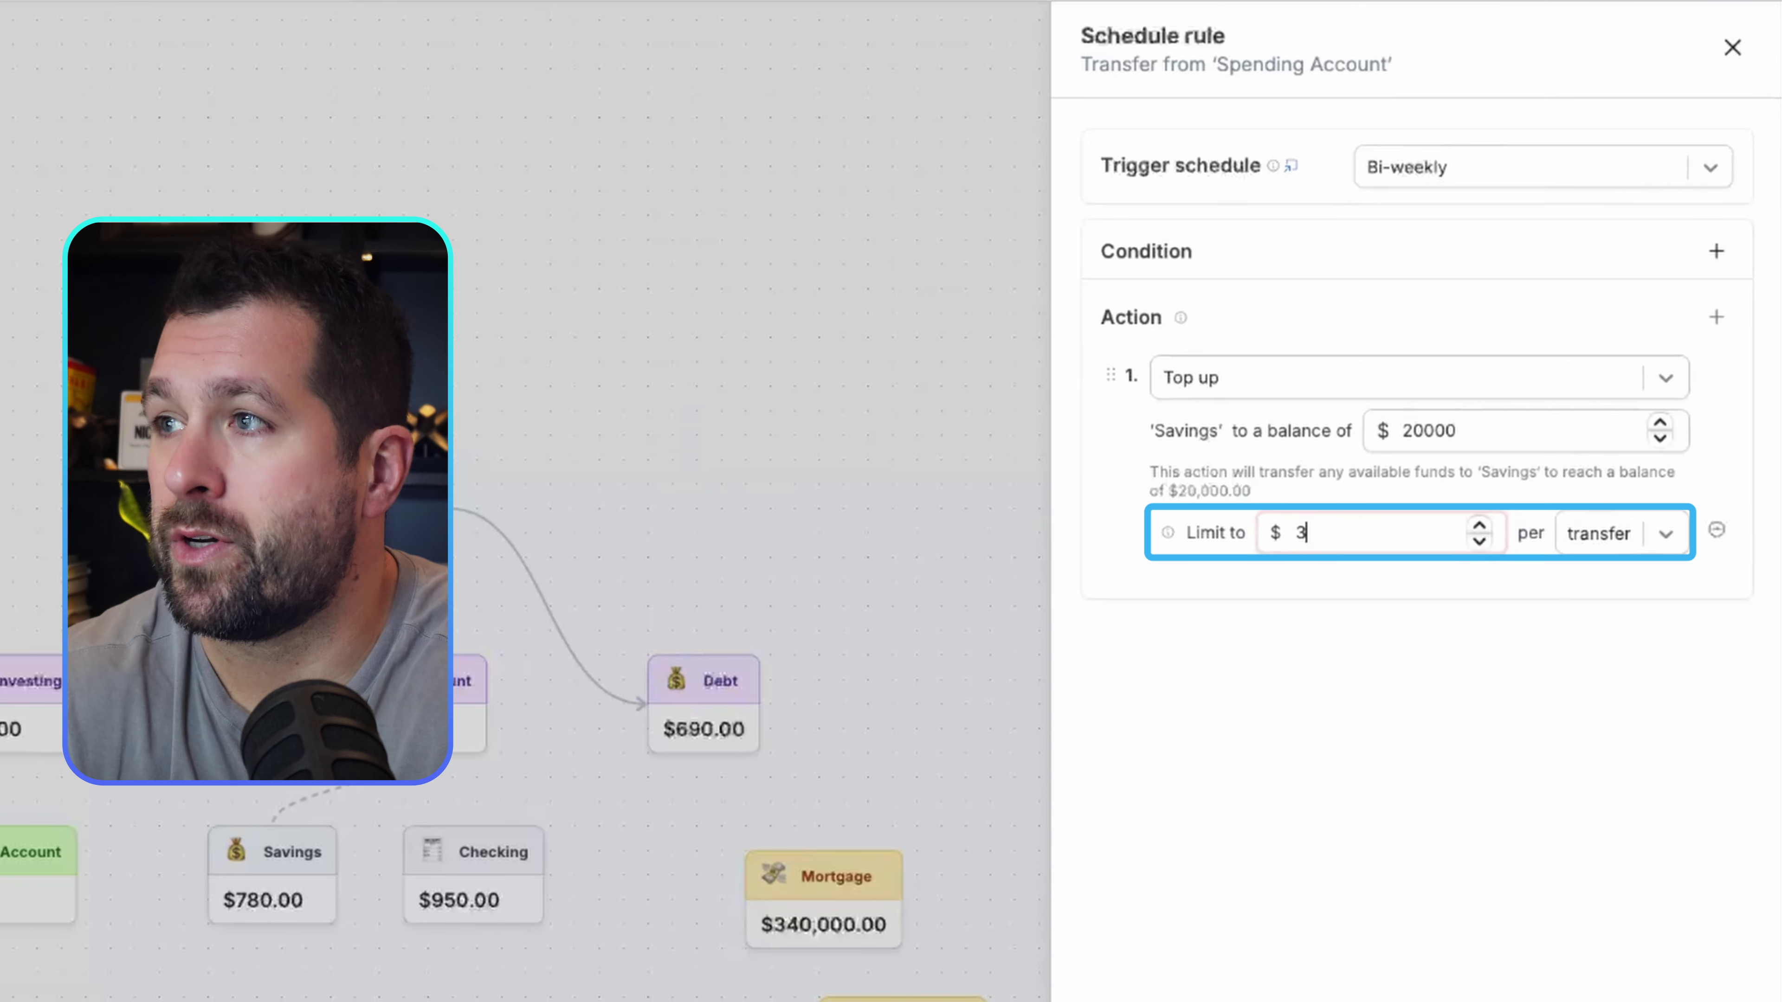
{"action": "type", "text": "00"}
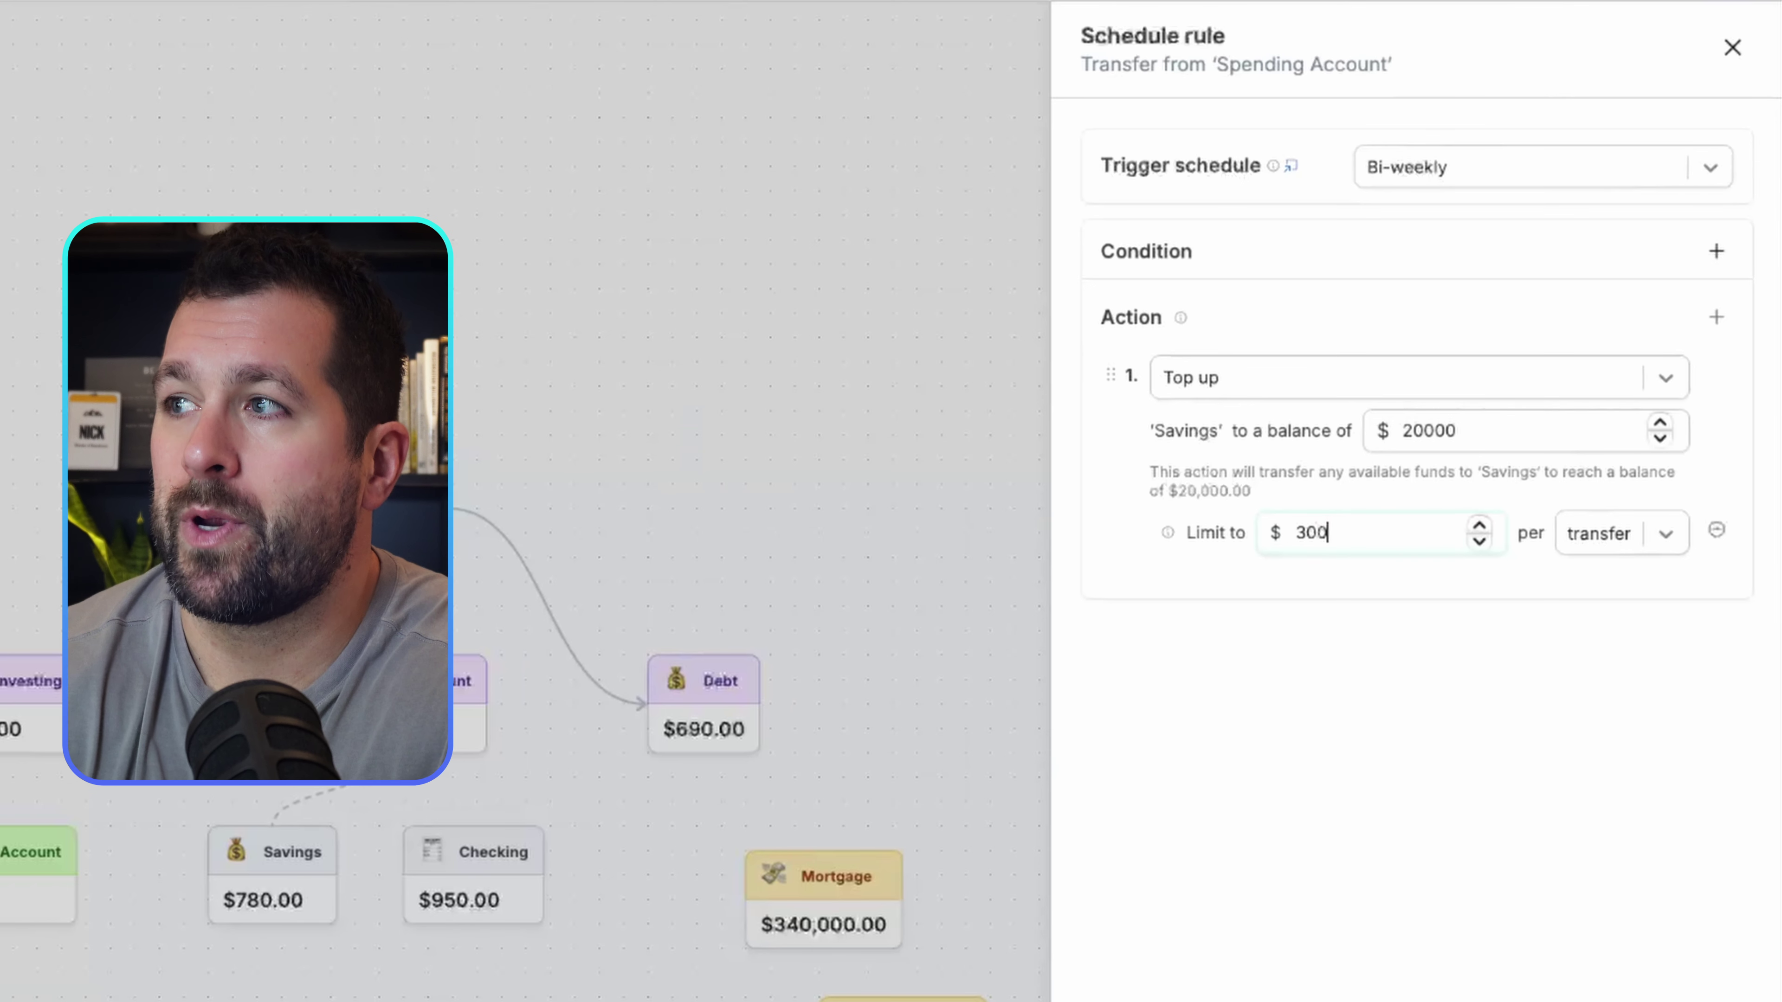
Add a second action to the bi-weekly Spending Account rule that transfers 100% of the remainder to Checking.
{"action": "left_click", "coordinate": [1716, 317]}
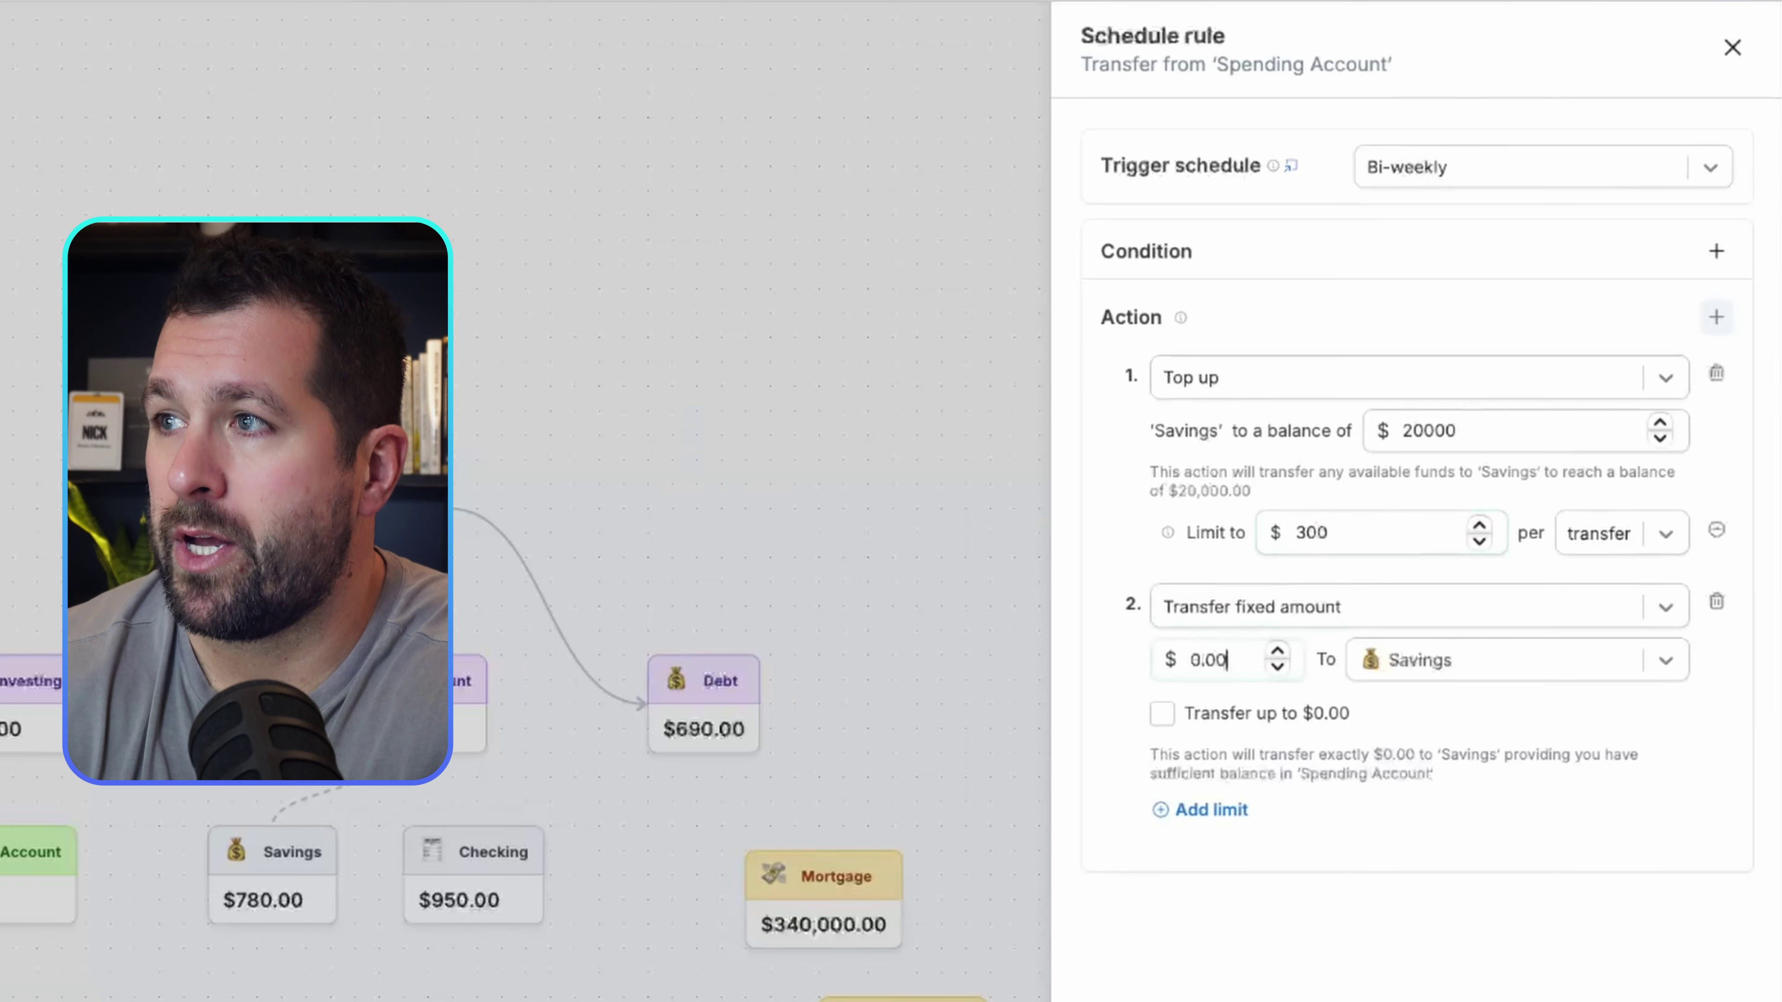
{"action": "left_click", "coordinate": [1418, 606]}
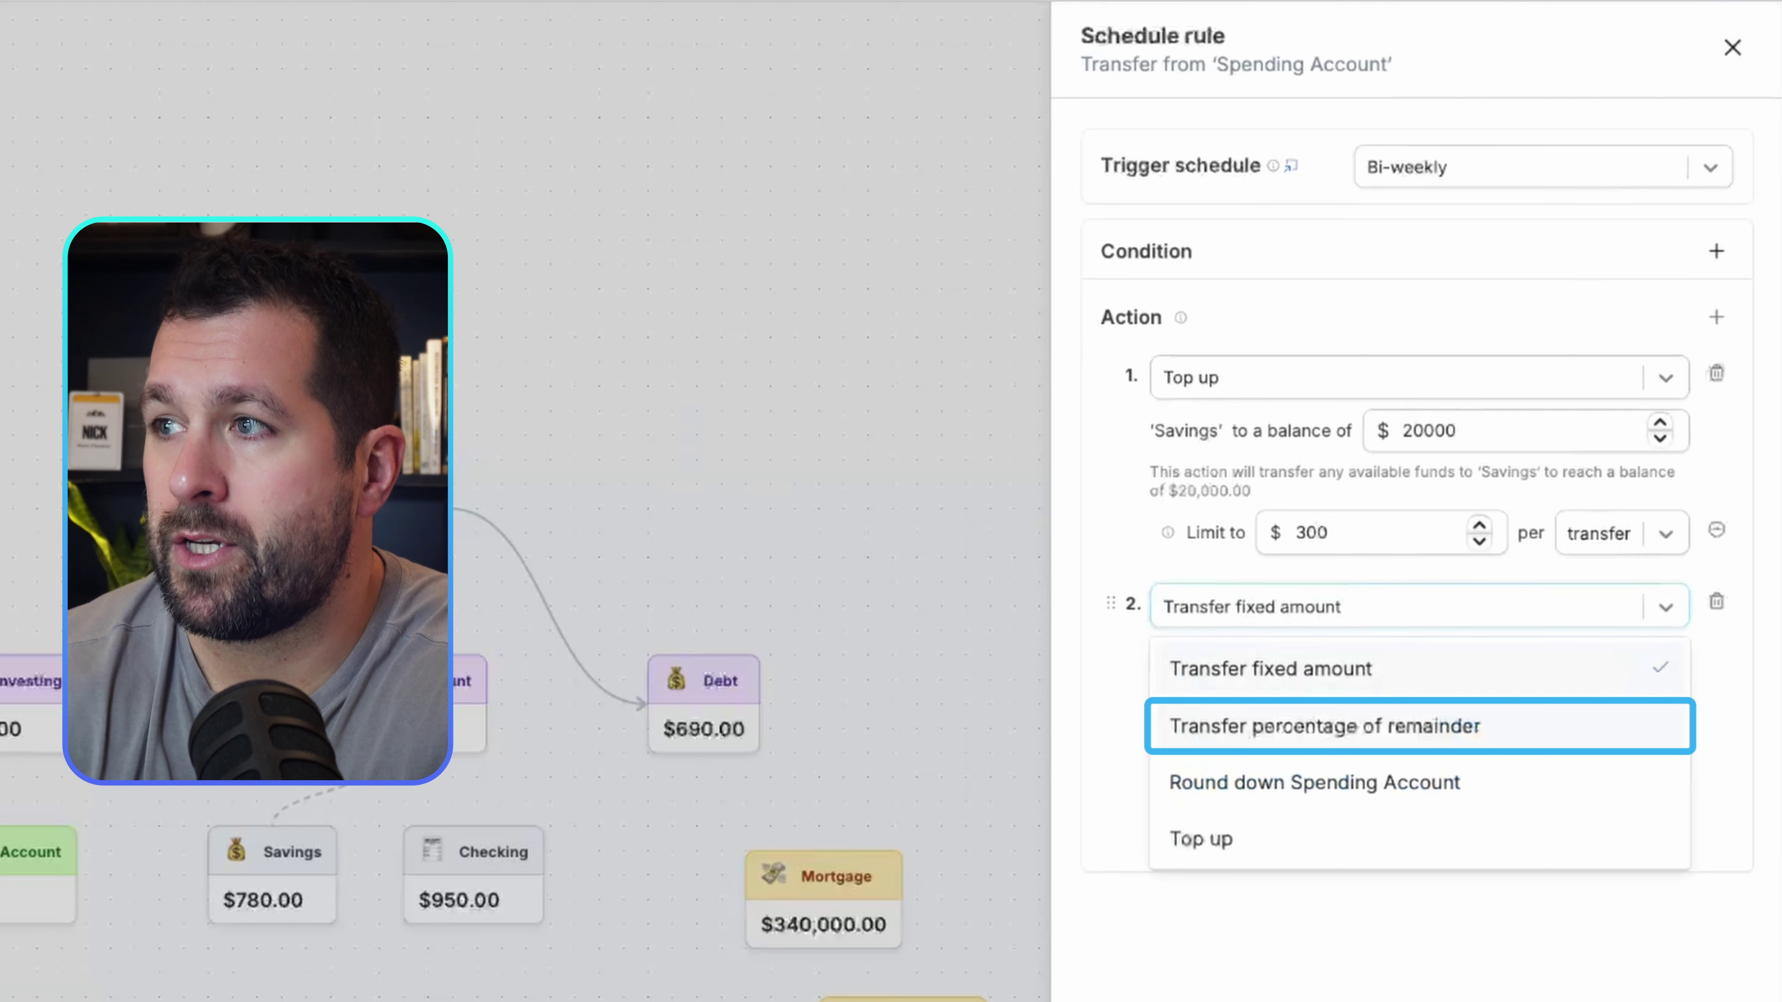
{"action": "left_click", "coordinate": [1325, 725]}
{"action": "left_click", "coordinate": [1207, 660]}
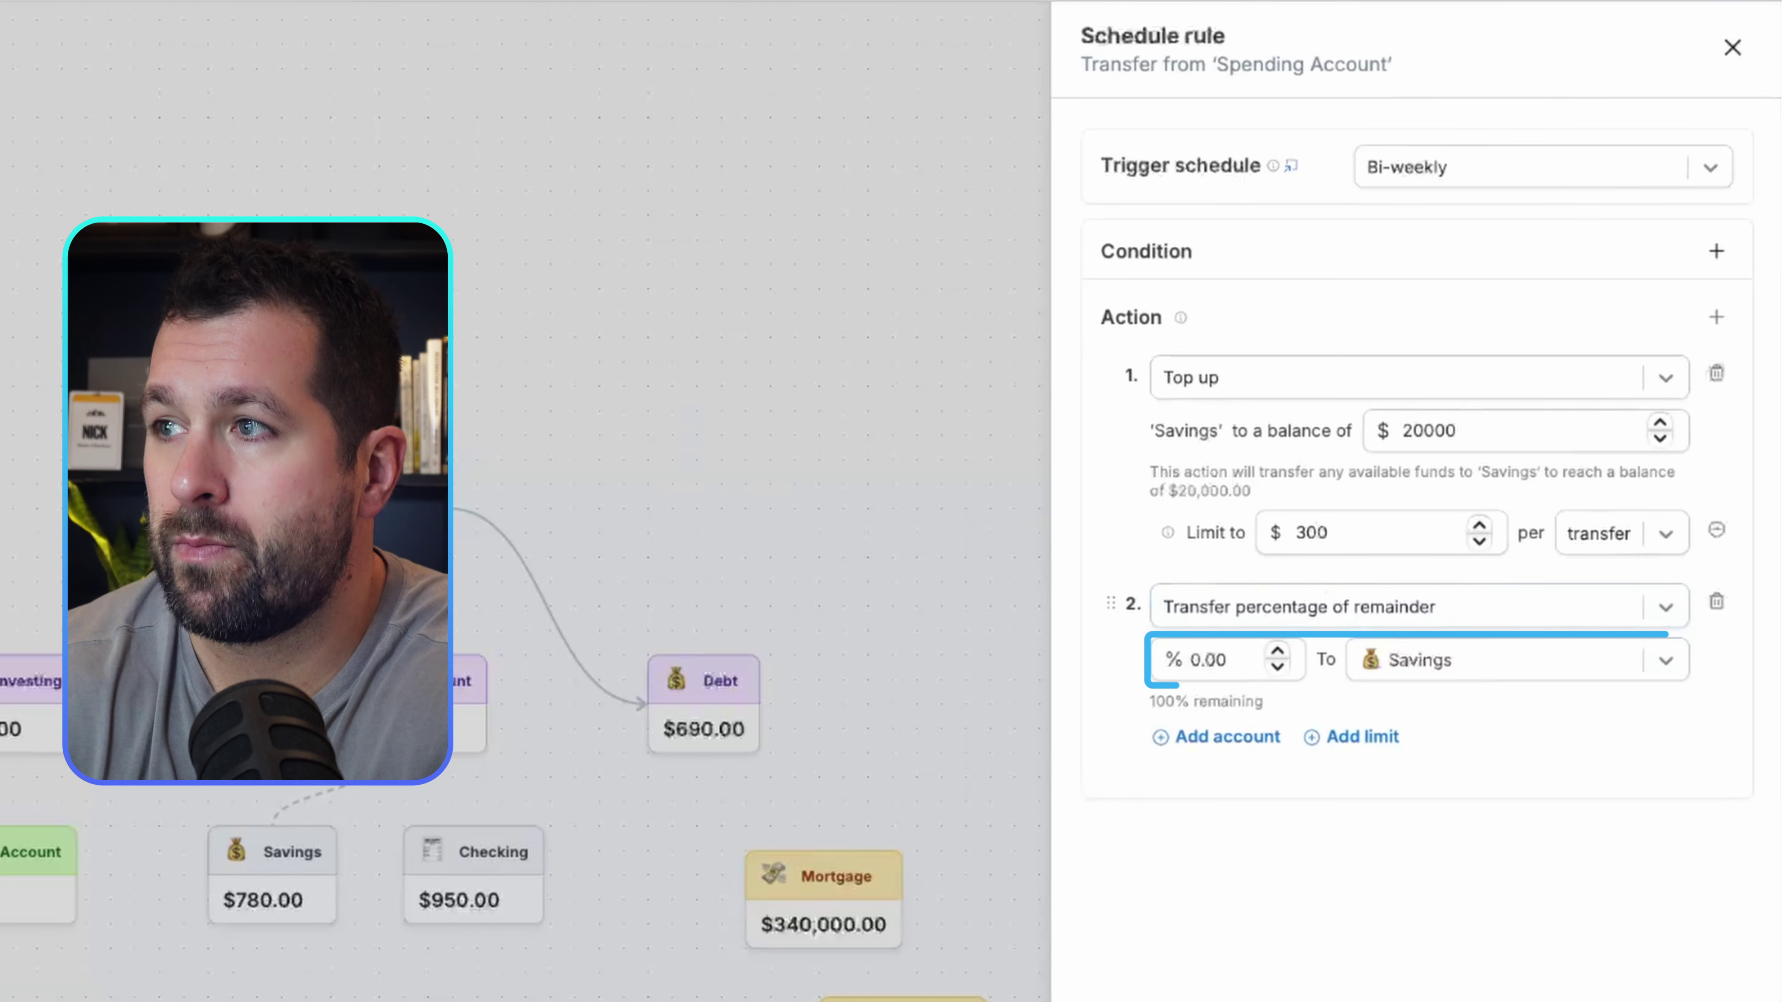
{"action": "key", "text": "ctrl+a"}
{"action": "type", "text": "100"}
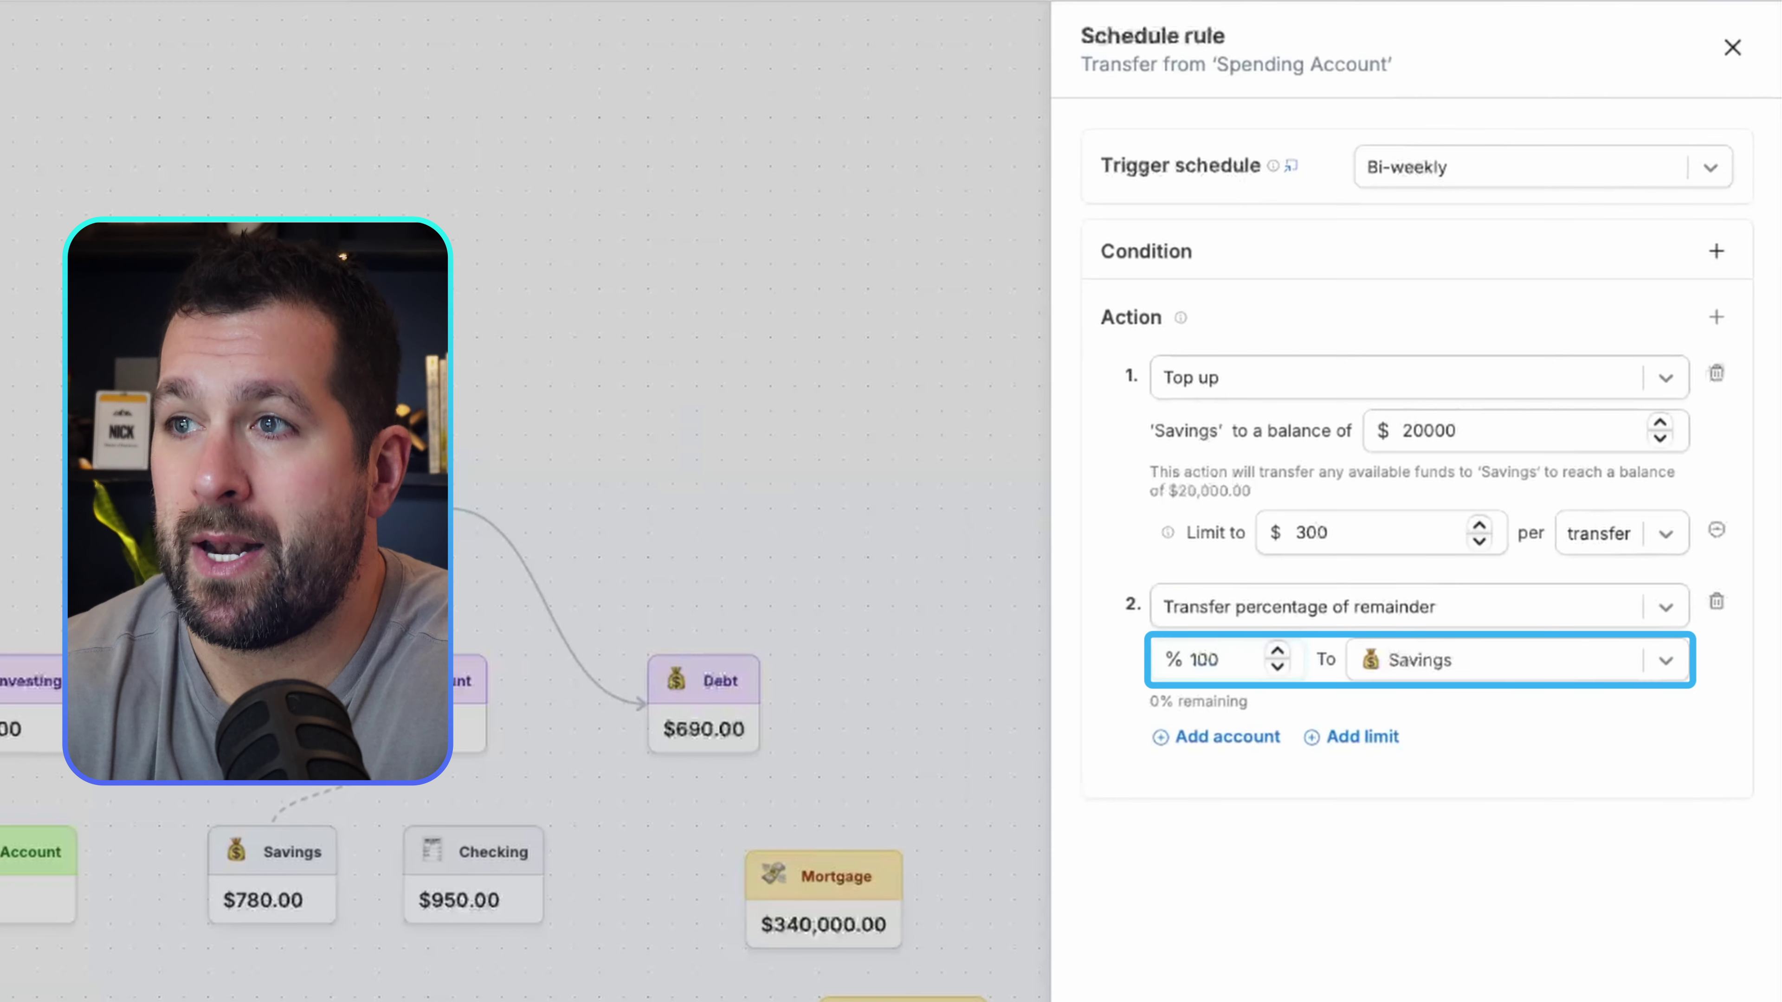
{"action": "left_click", "coordinate": [1508, 660]}
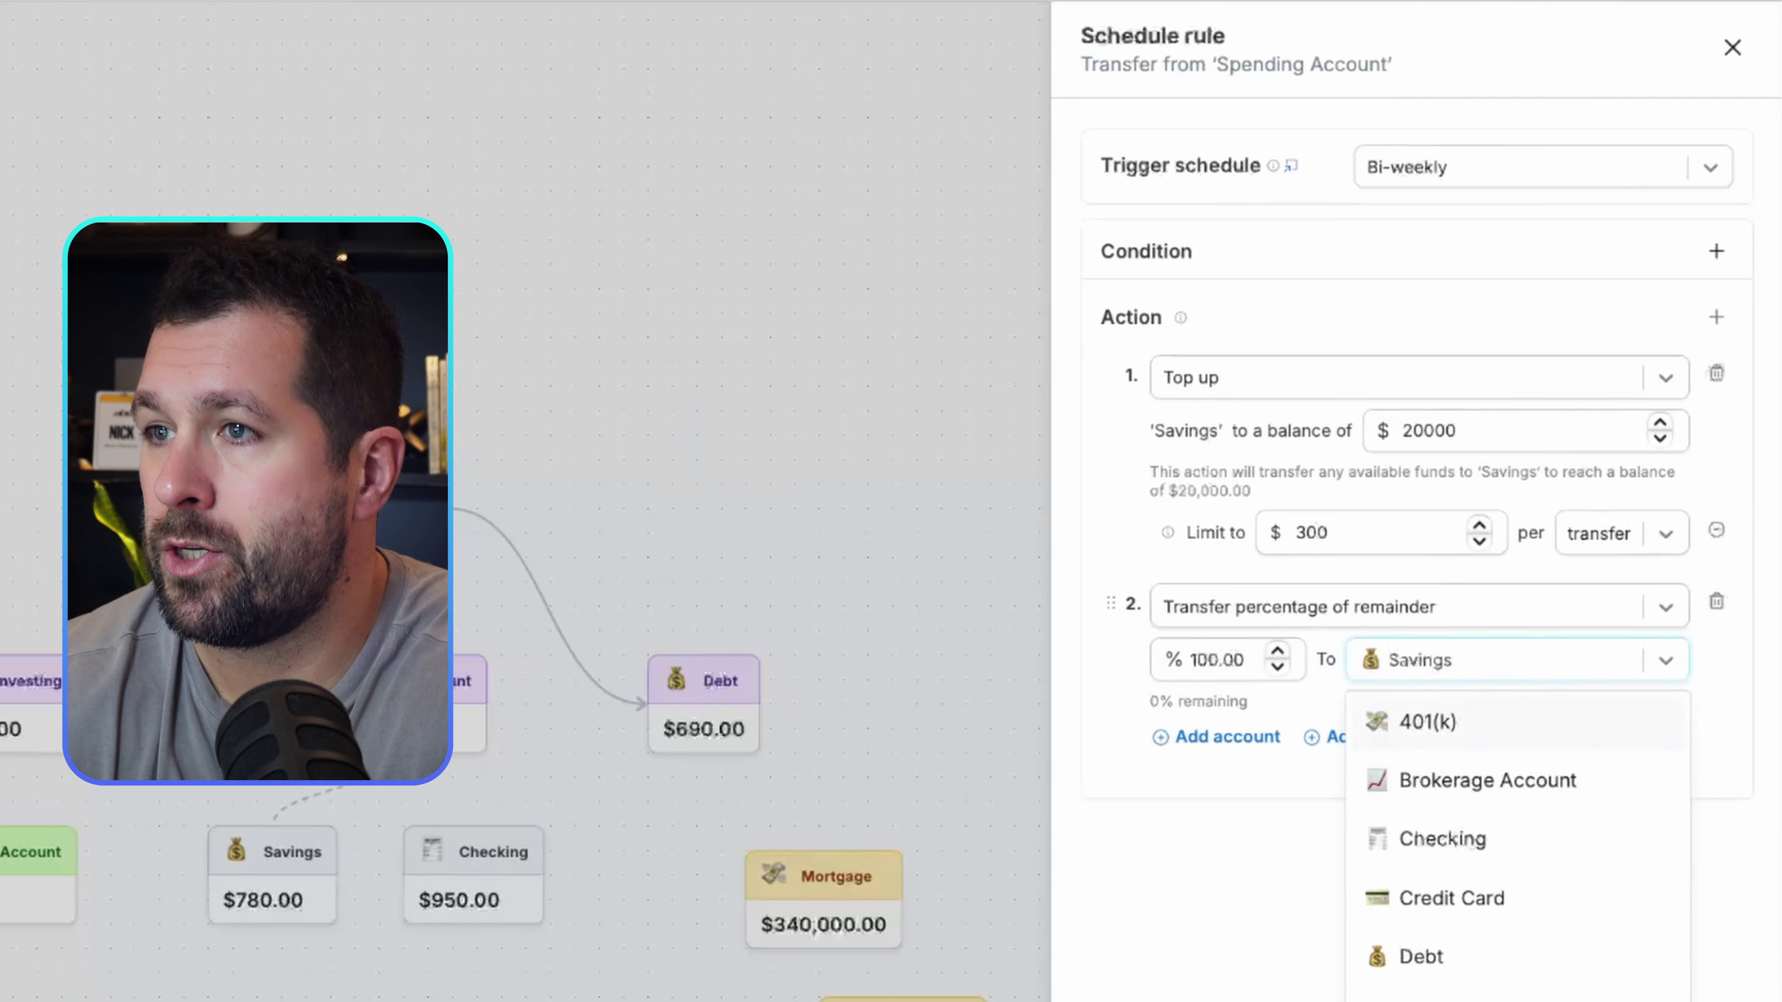
{"action": "left_click", "coordinate": [1443, 839]}
{"action": "key", "text": "Escape"}
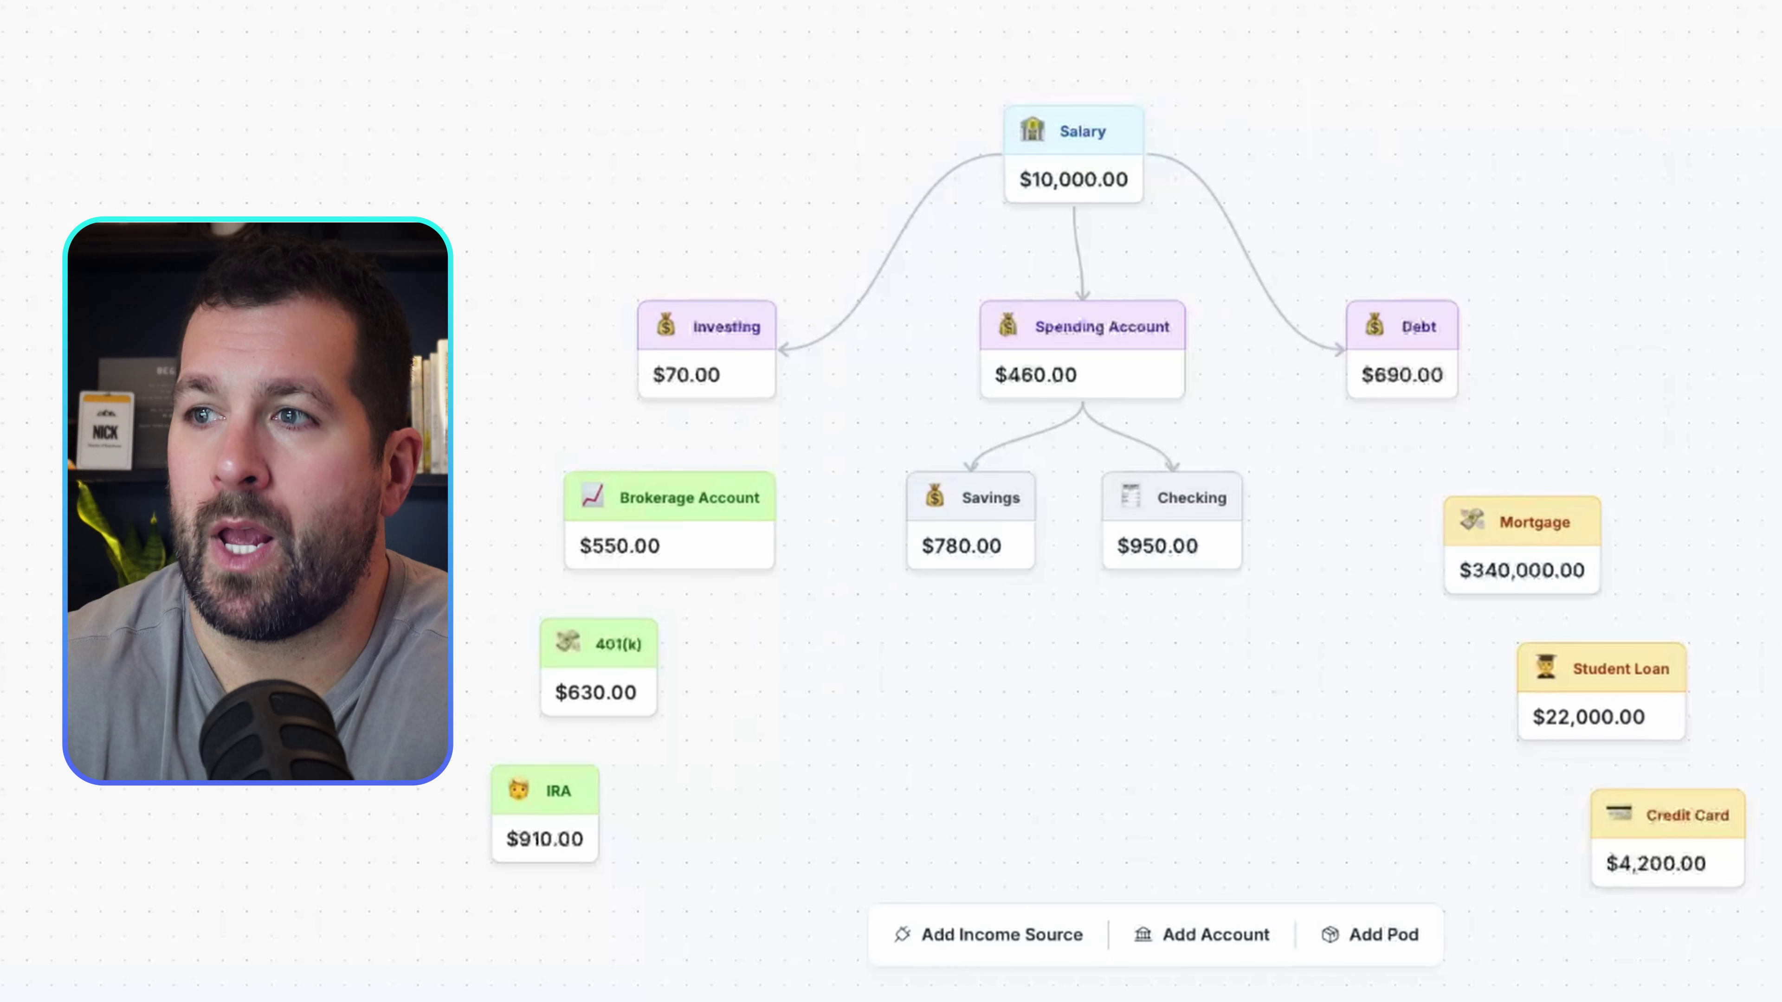
{"action": "mouse_move", "coordinate": [1127, 431]}
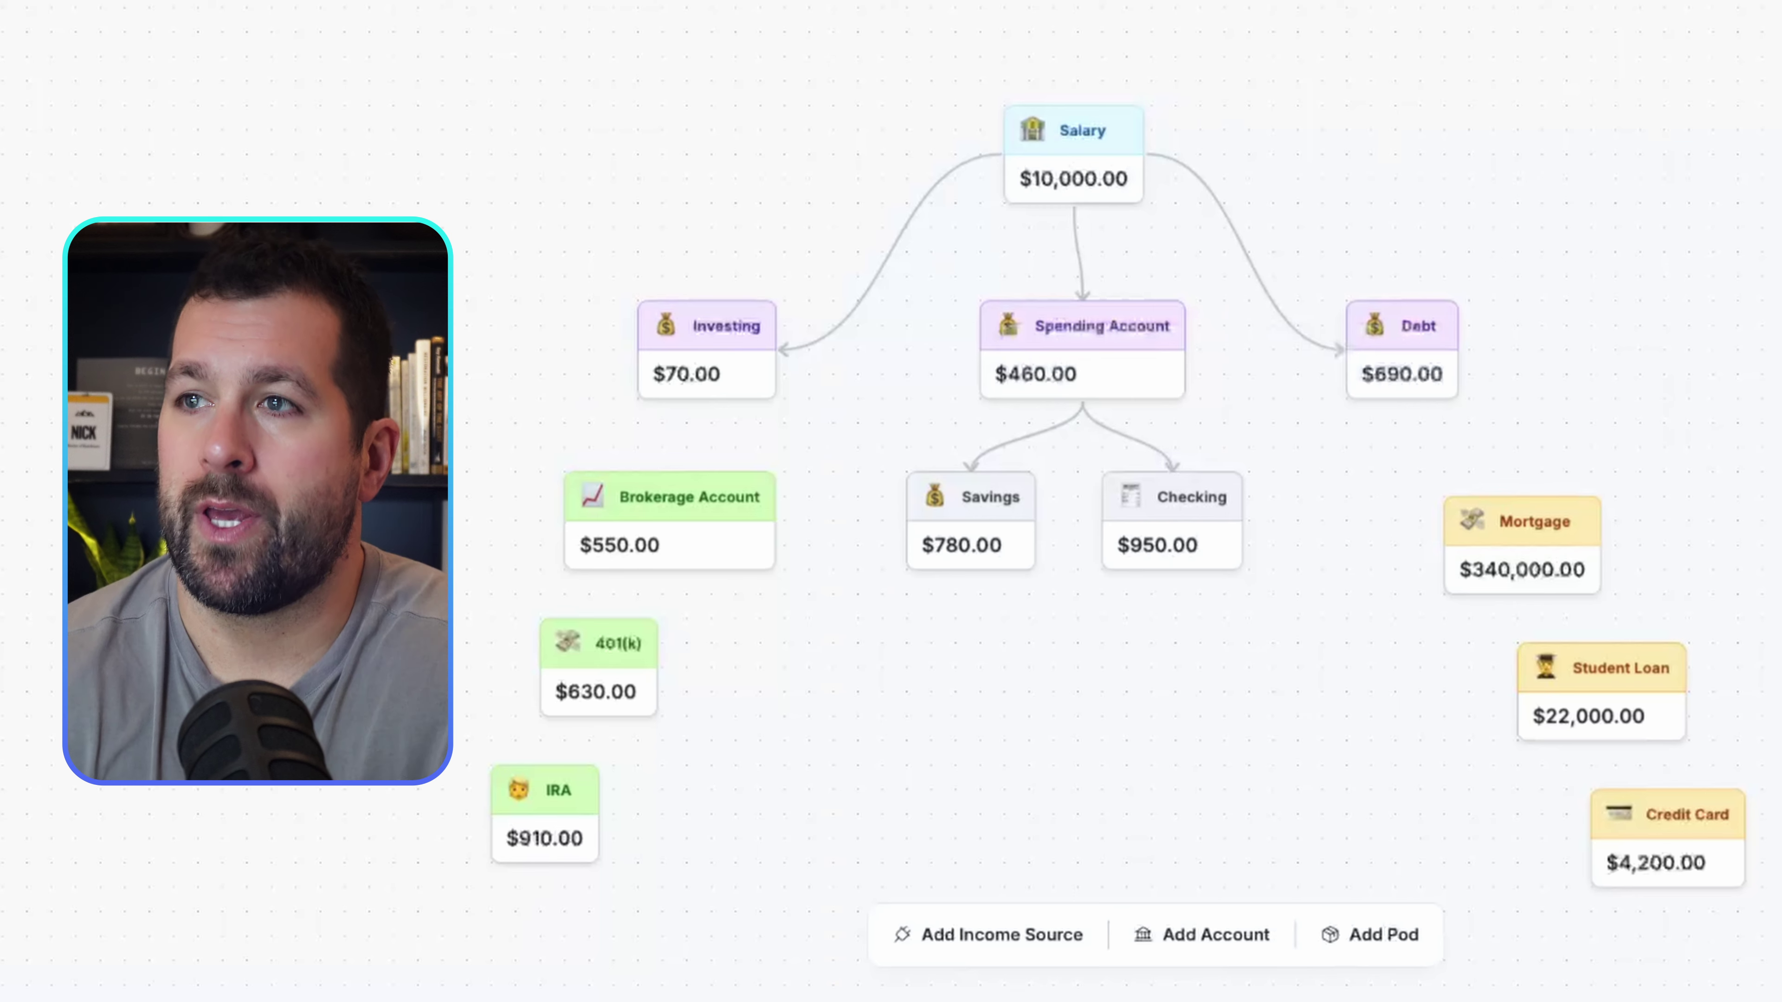
{"action": "left_click", "coordinate": [1074, 156]}
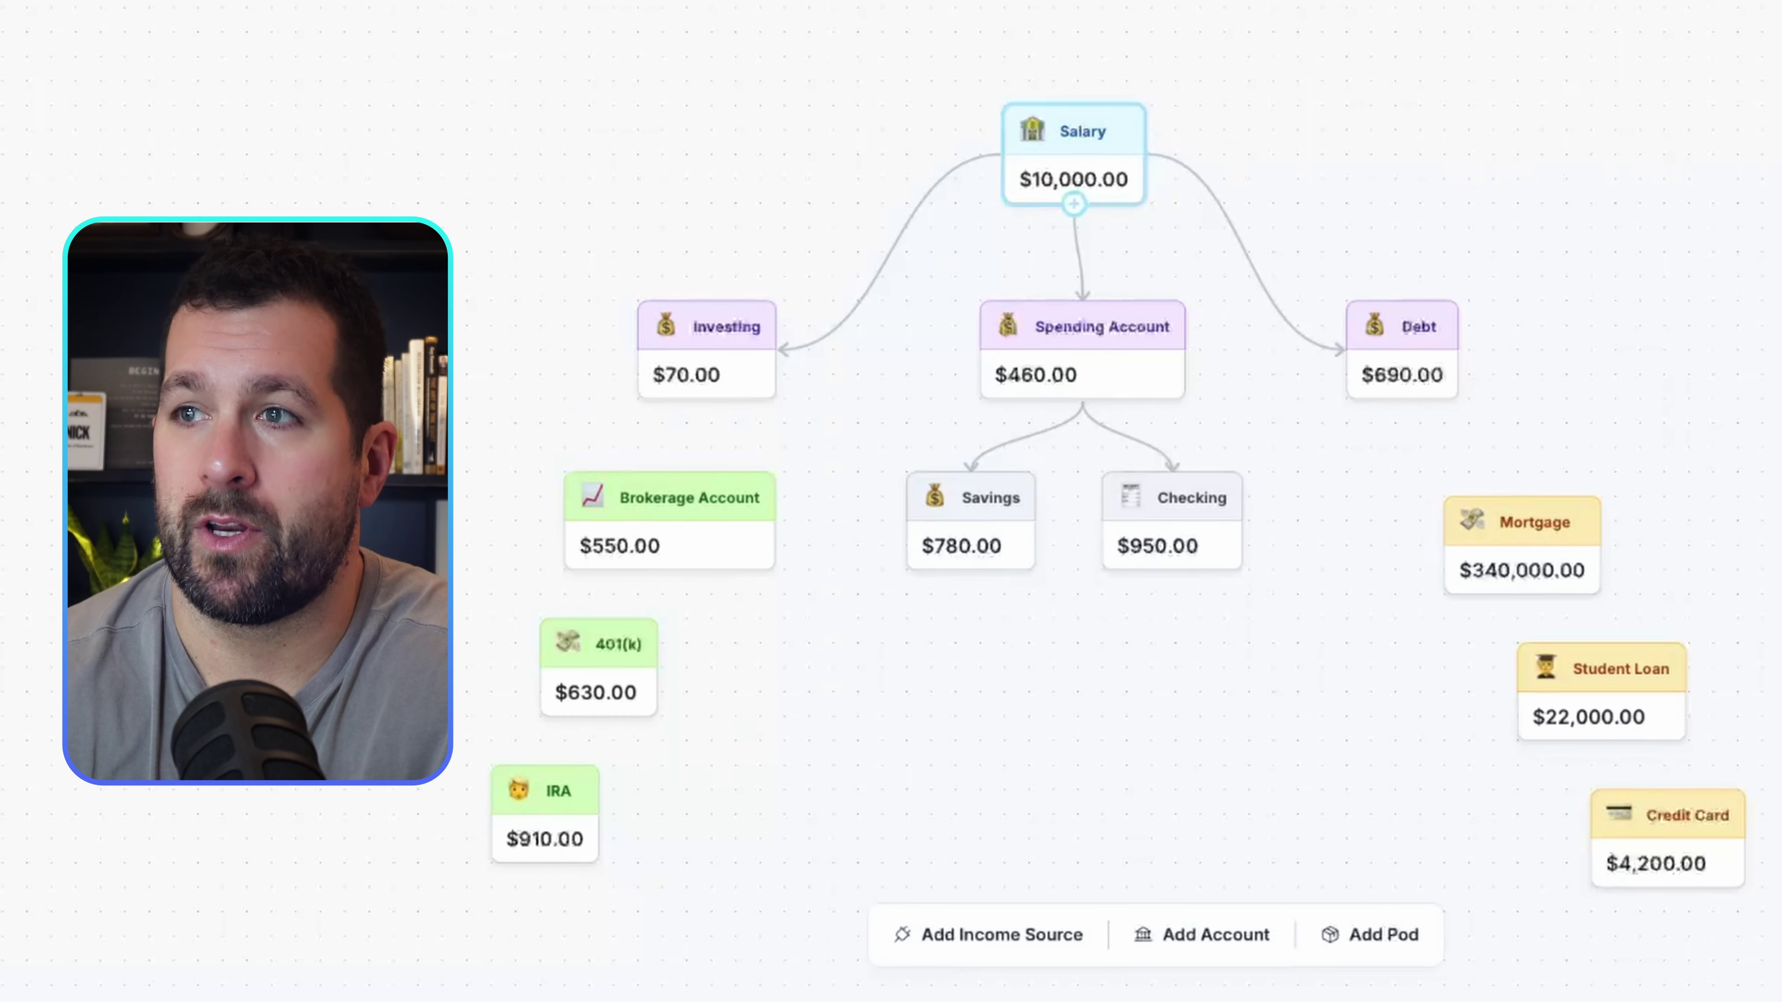
{"action": "left_click", "coordinate": [1083, 351]}
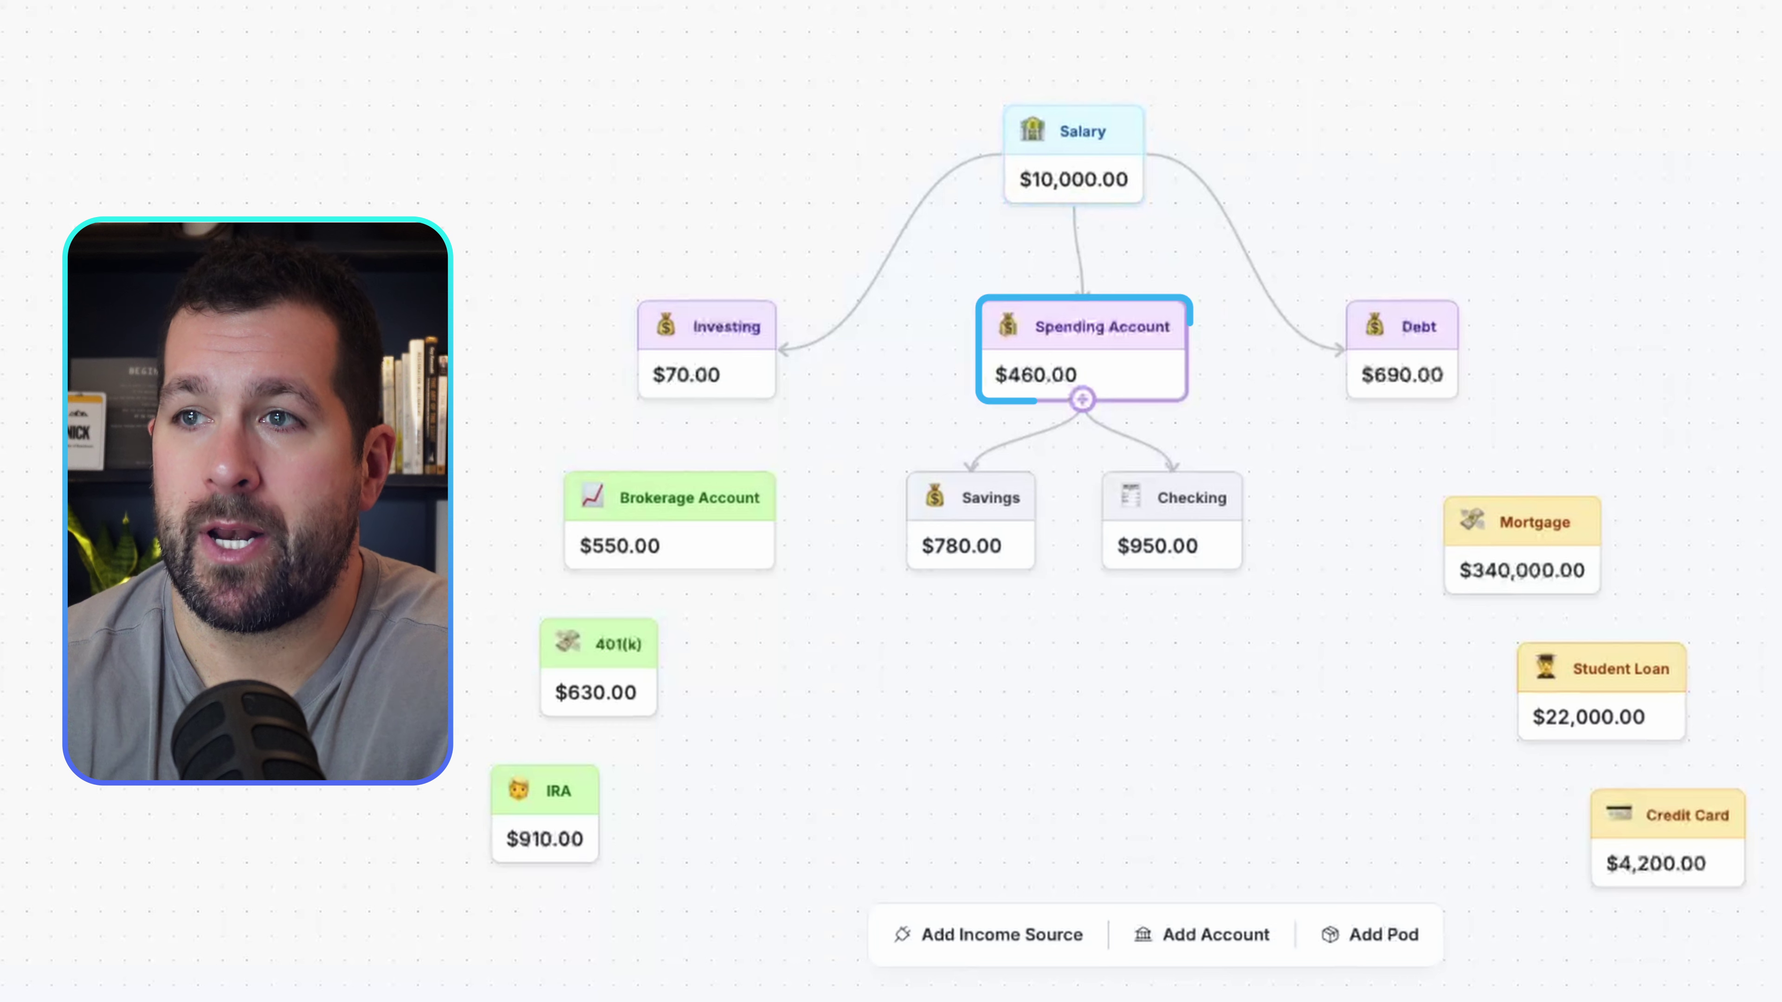
{"action": "left_click", "coordinate": [706, 351]}
{"action": "left_click", "coordinate": [1401, 351]}
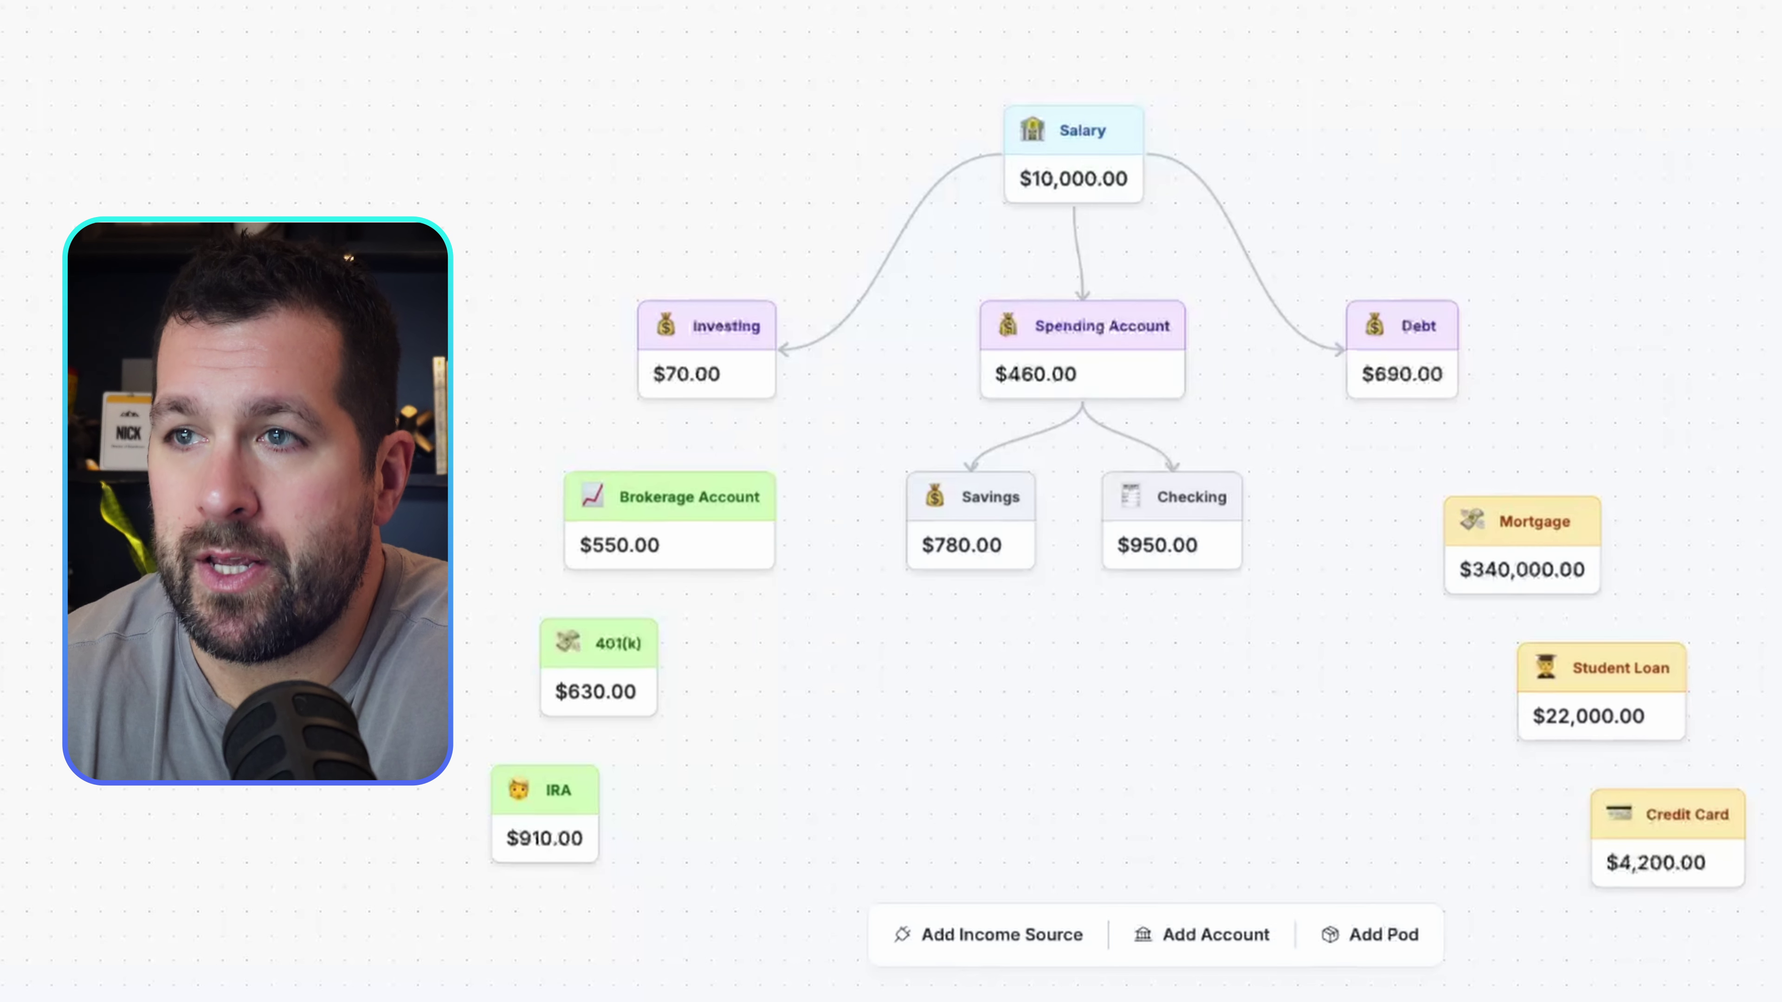
Connect Investing to Brokerage Account with an incoming-funds rule that transfers 50% of incoming funds.
{"action": "left_click_drag", "start_coordinate": [707, 400], "coordinate": [669, 473]}
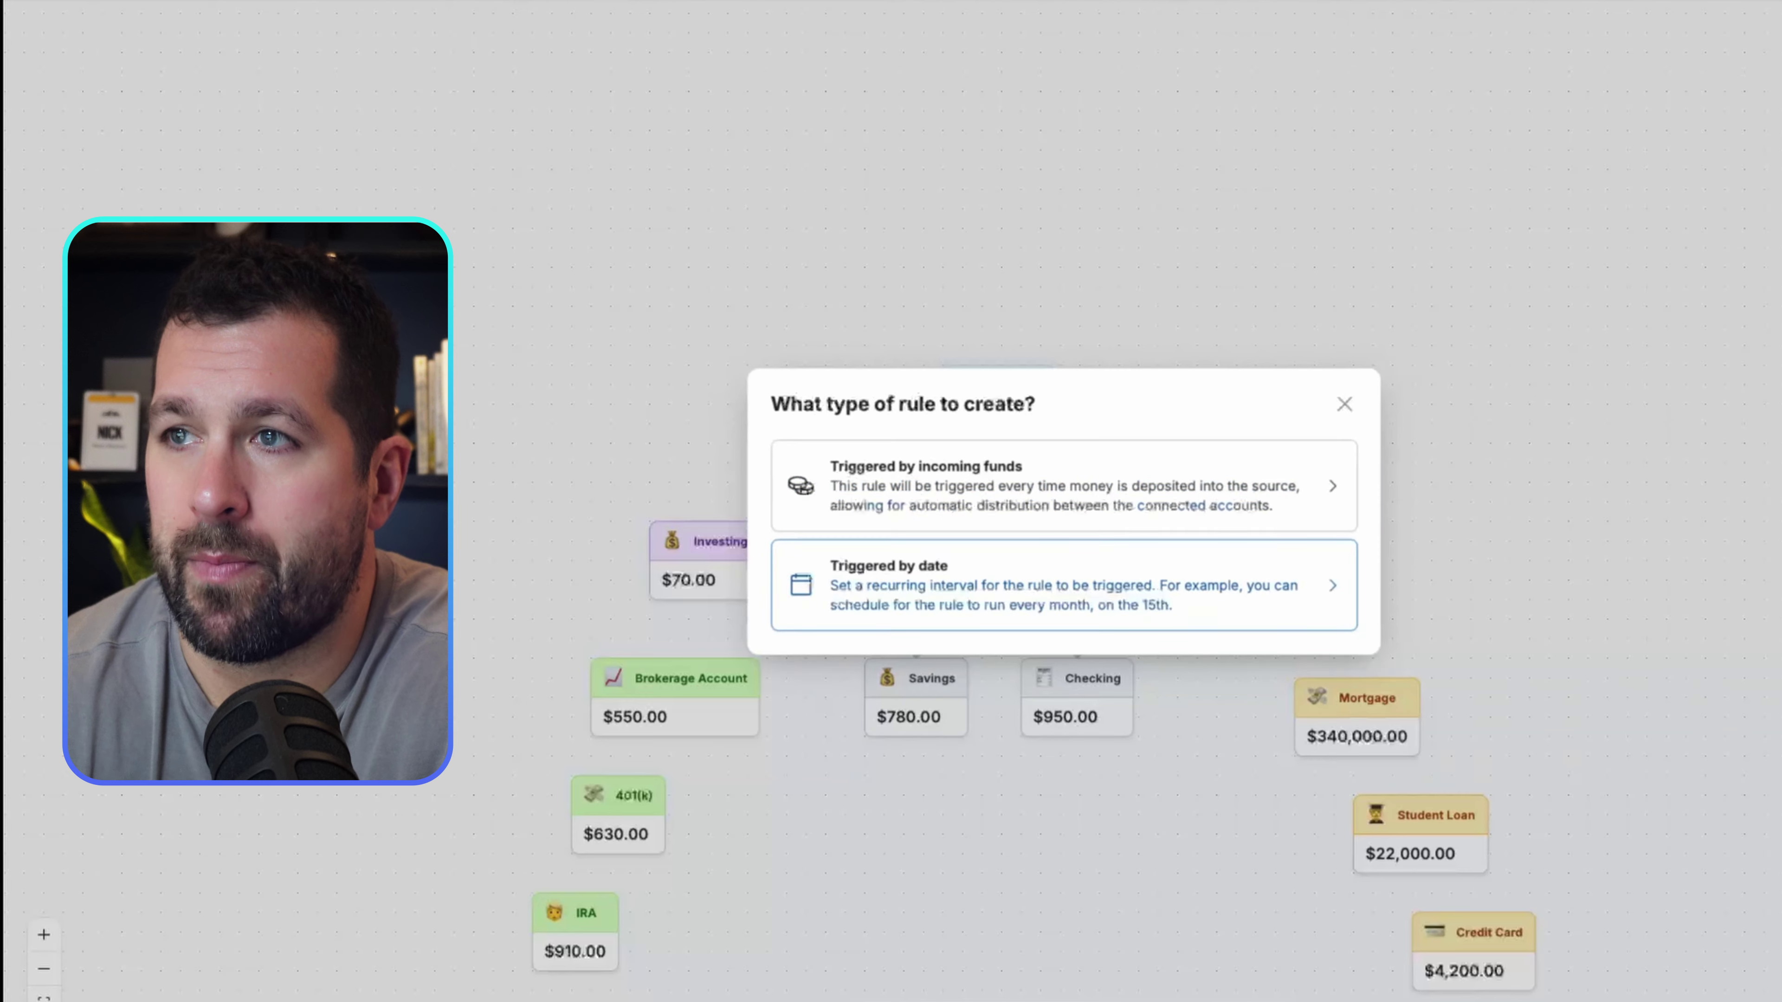
{"action": "left_click", "coordinate": [1064, 486]}
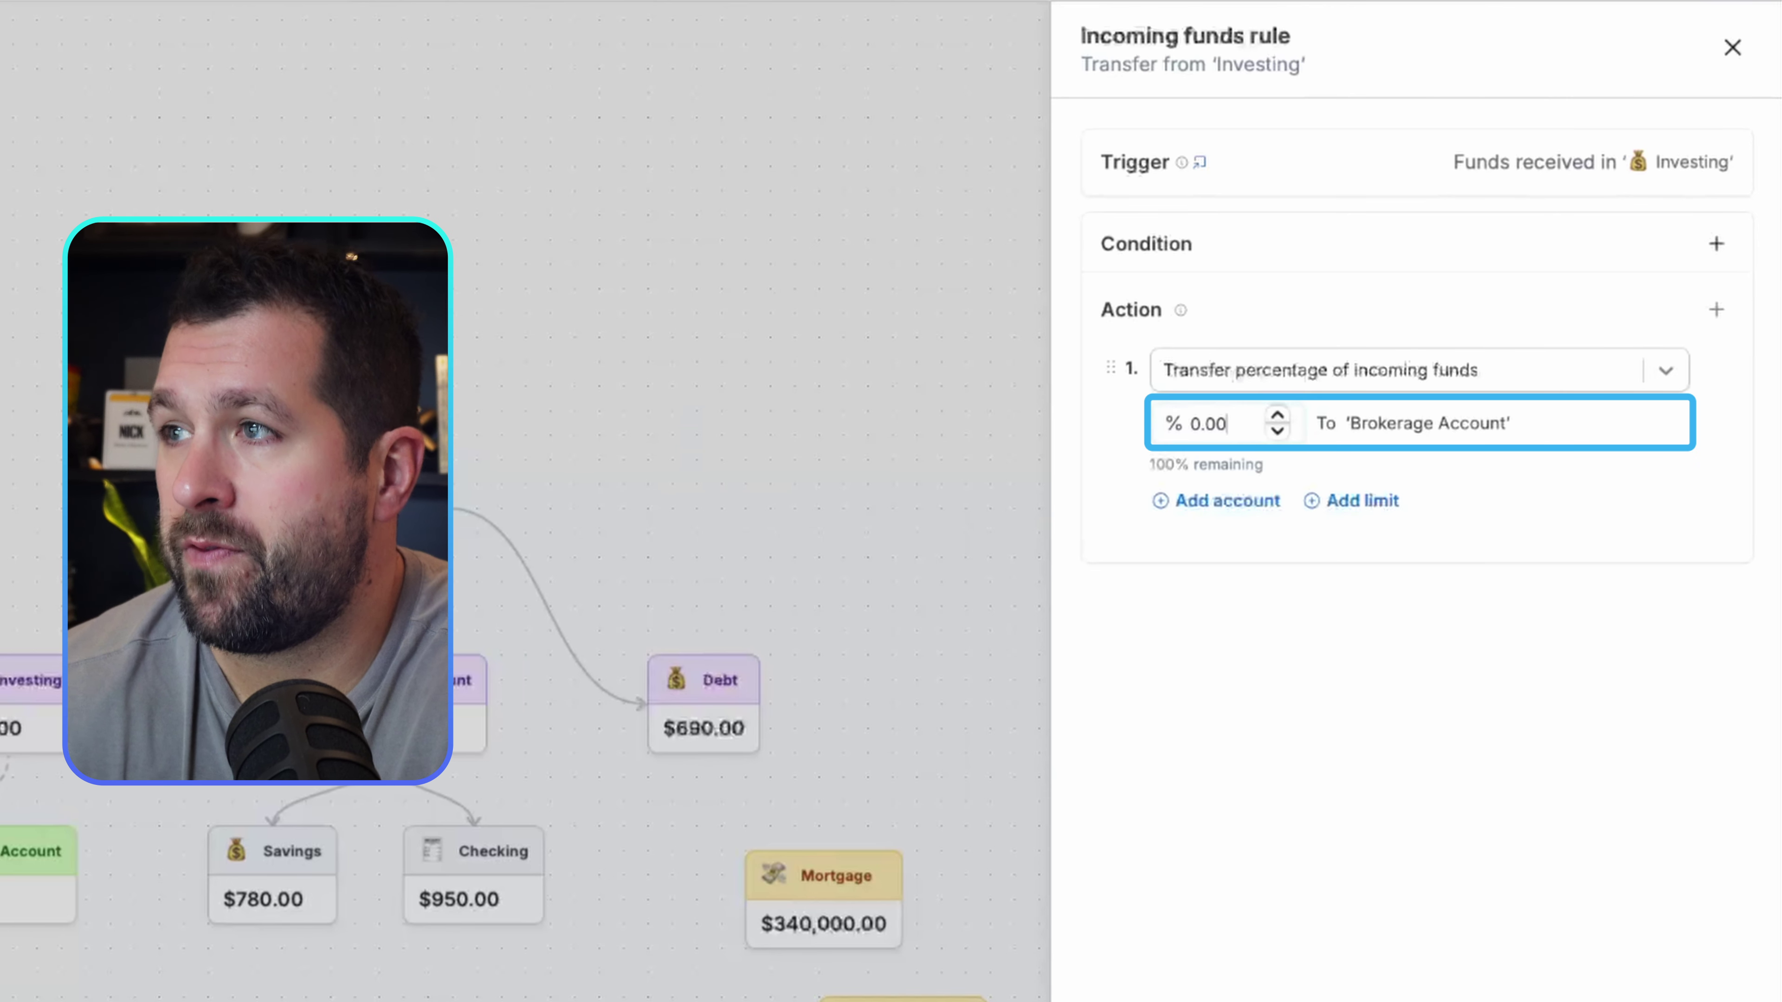
{"action": "key", "text": "super+a"}
{"action": "type", "text": "50"}
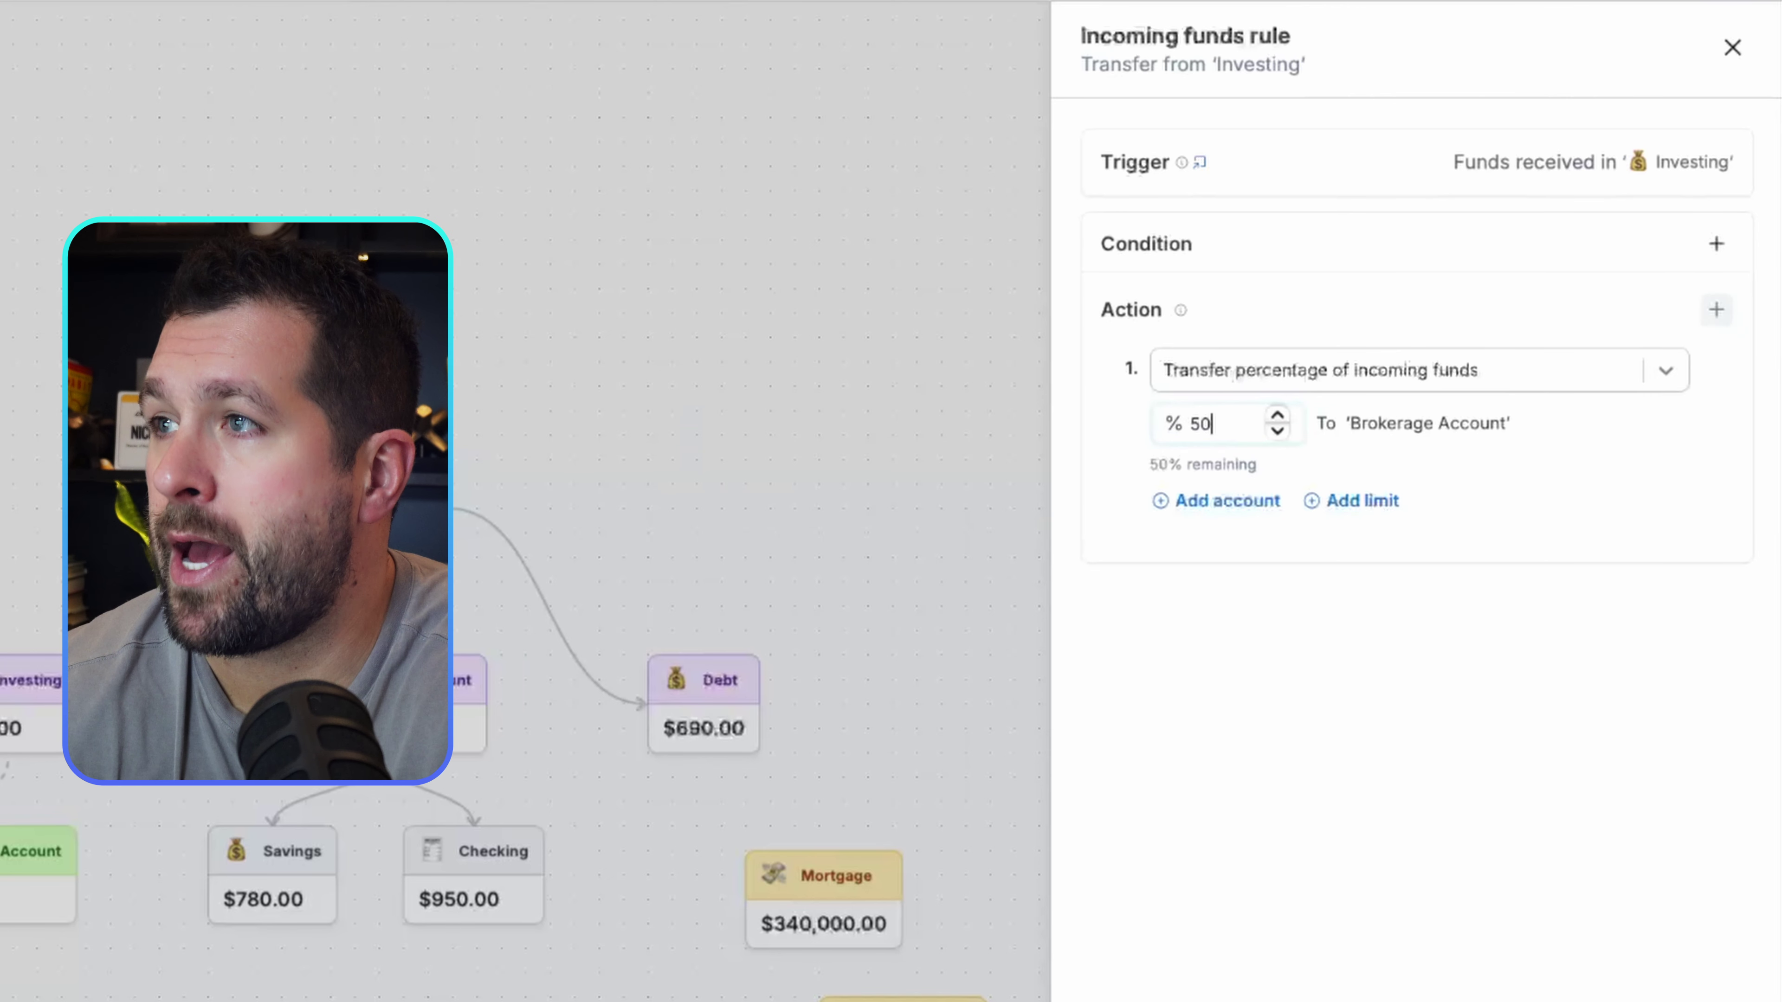
Add a second action to the Investing rule that transfers 100% of the remainder to IRA.
{"action": "left_click", "coordinate": [1716, 310]}
{"action": "left_click", "coordinate": [1368, 571]}
{"action": "left_click", "coordinate": [1325, 688]}
{"action": "key", "text": "super+a"}
{"action": "type", "text": "100"}
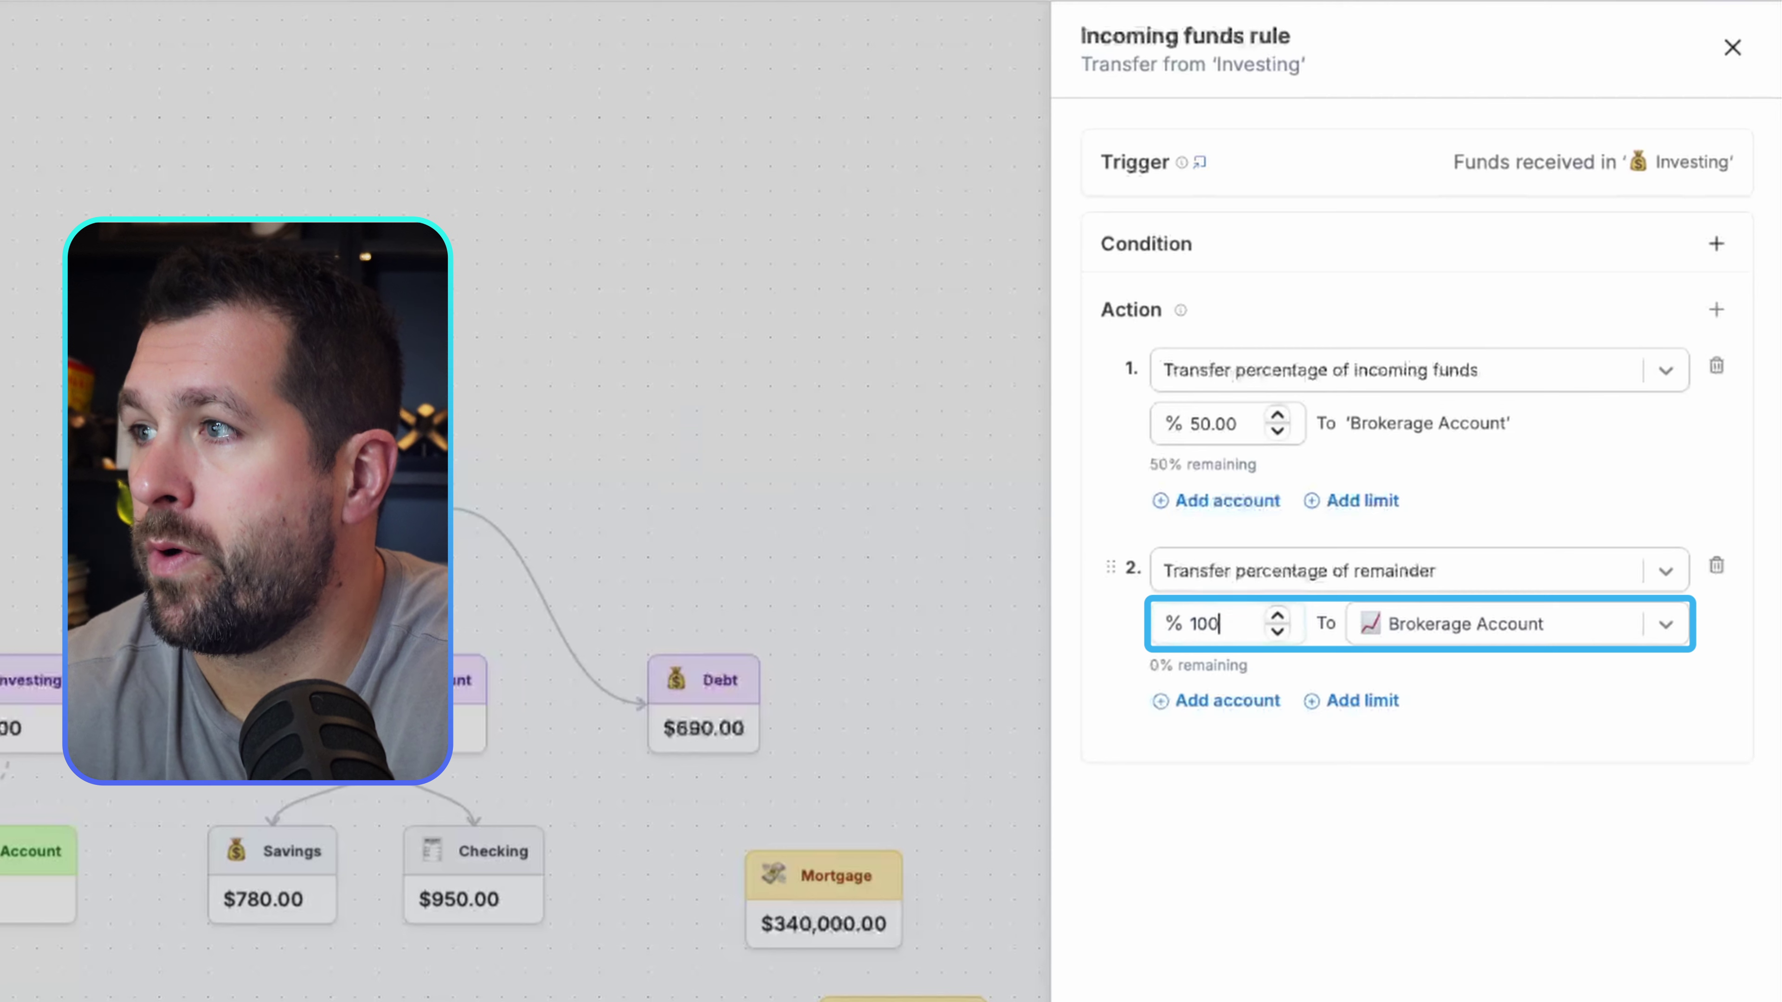
{"action": "key", "text": "Tab"}
{"action": "key", "text": "Down"}
{"action": "key", "text": "Down"}
{"action": "key", "text": "Down"}
{"action": "key", "text": "Down"}
{"action": "key", "text": "Down"}
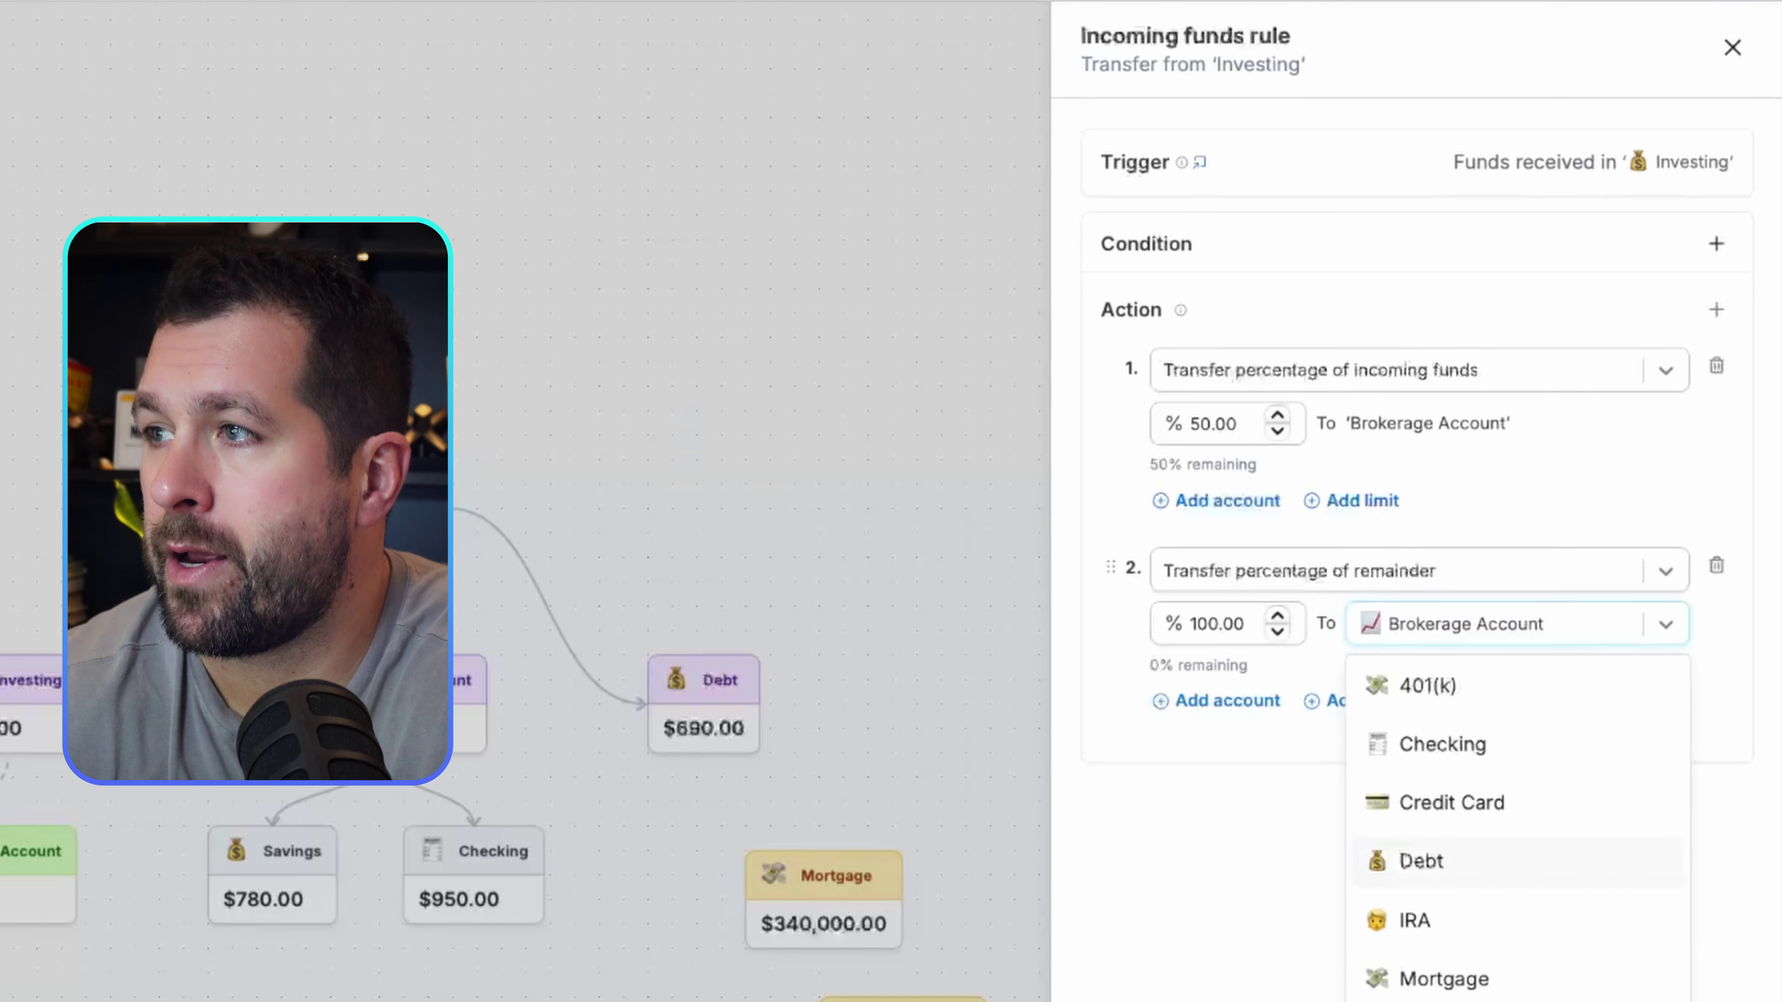
{"action": "key", "text": "Return"}
Limit the IRA transfer in the Investing rule to $7000 per year.
{"action": "left_click", "coordinate": [1351, 701]}
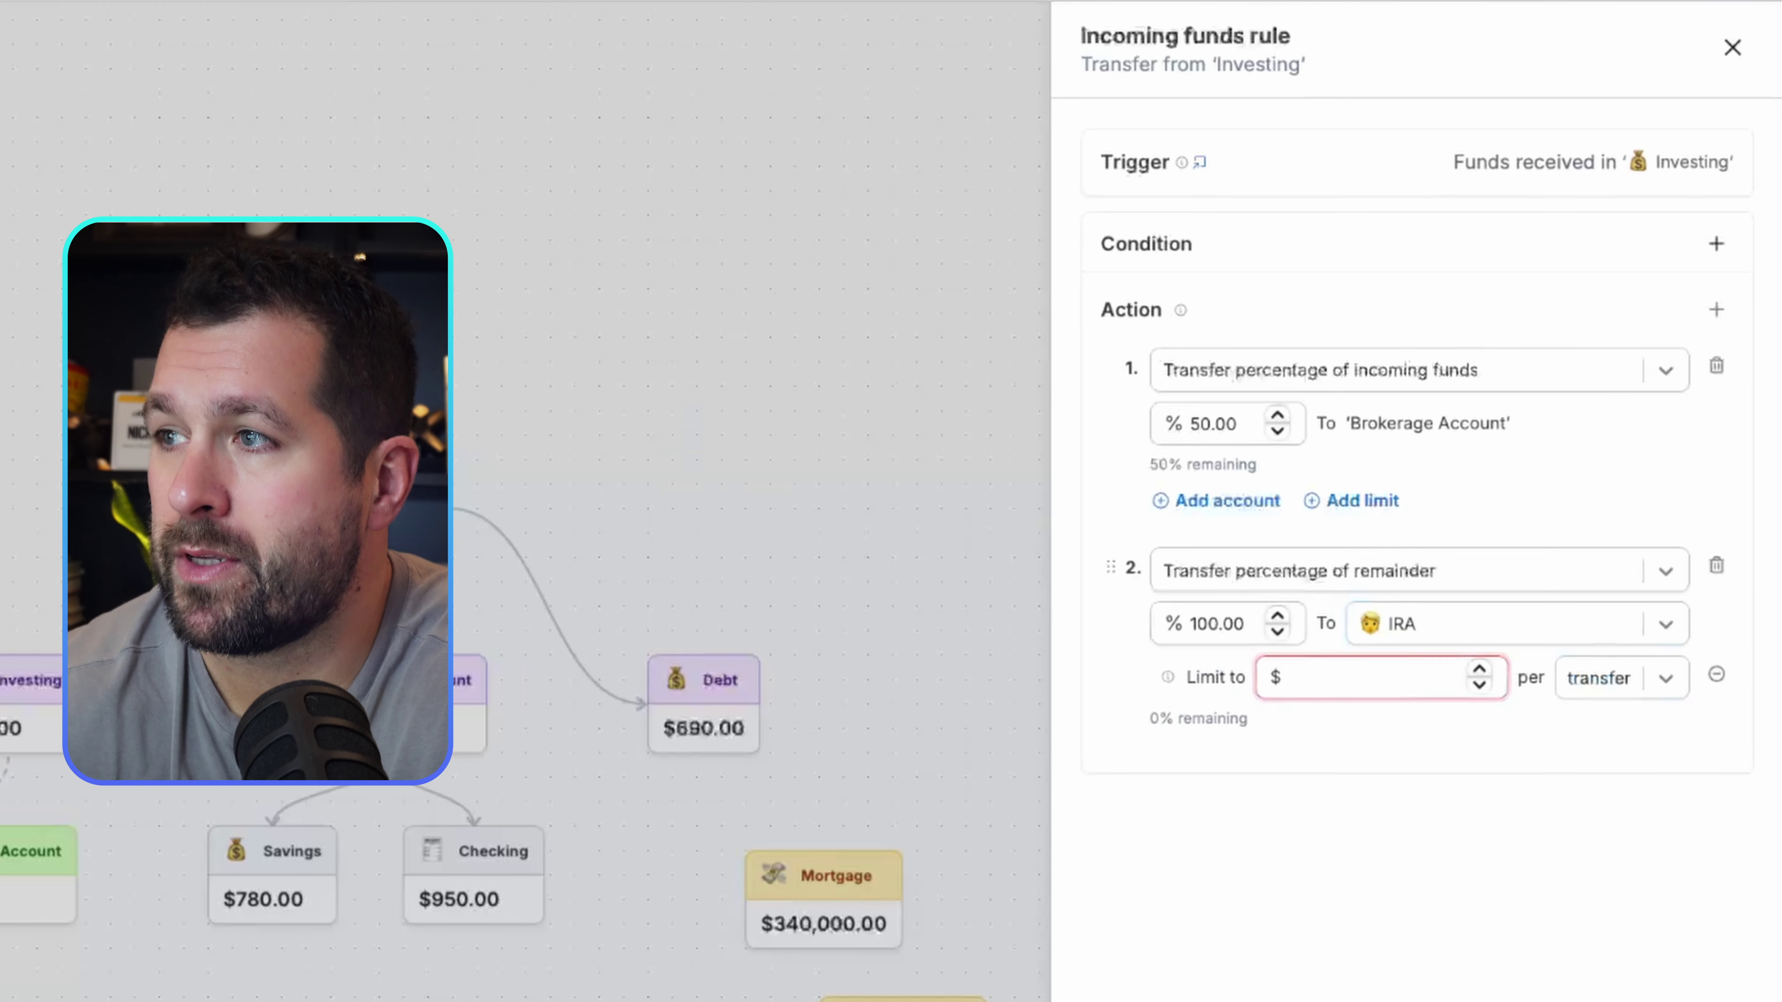
{"action": "type", "text": "7000"}
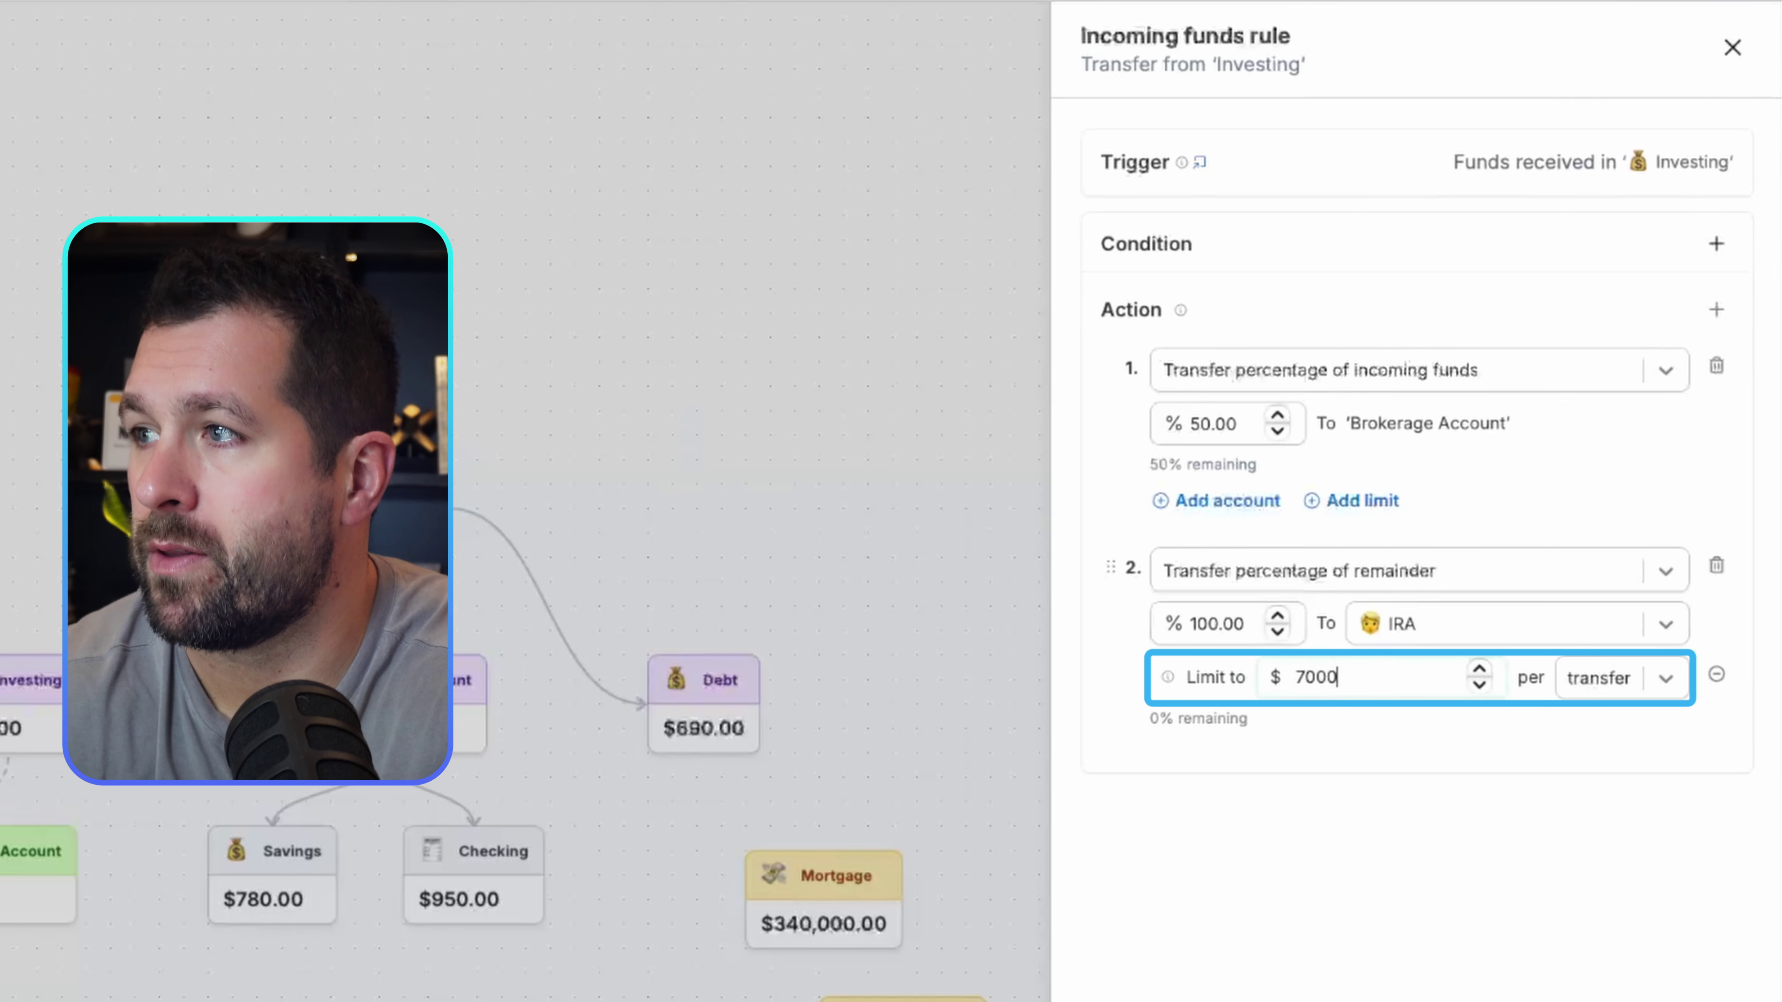
{"action": "left_click", "coordinate": [1607, 677]}
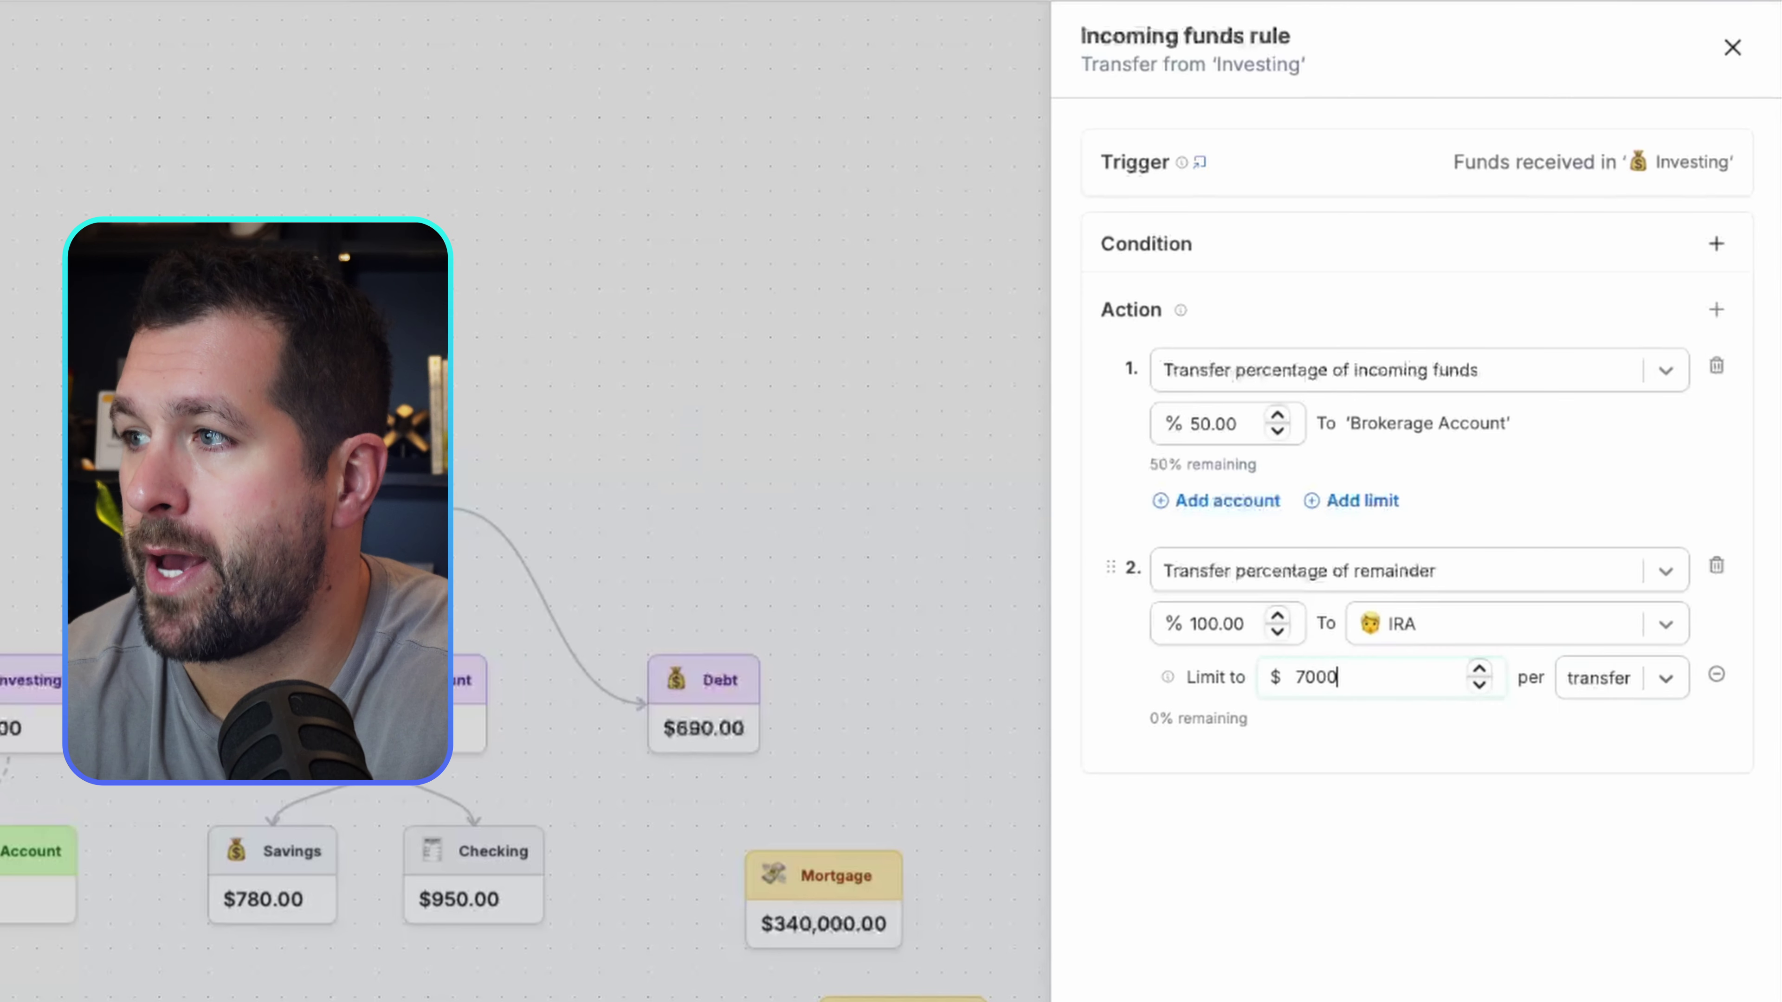
{"action": "left_click", "coordinate": [1594, 910]}
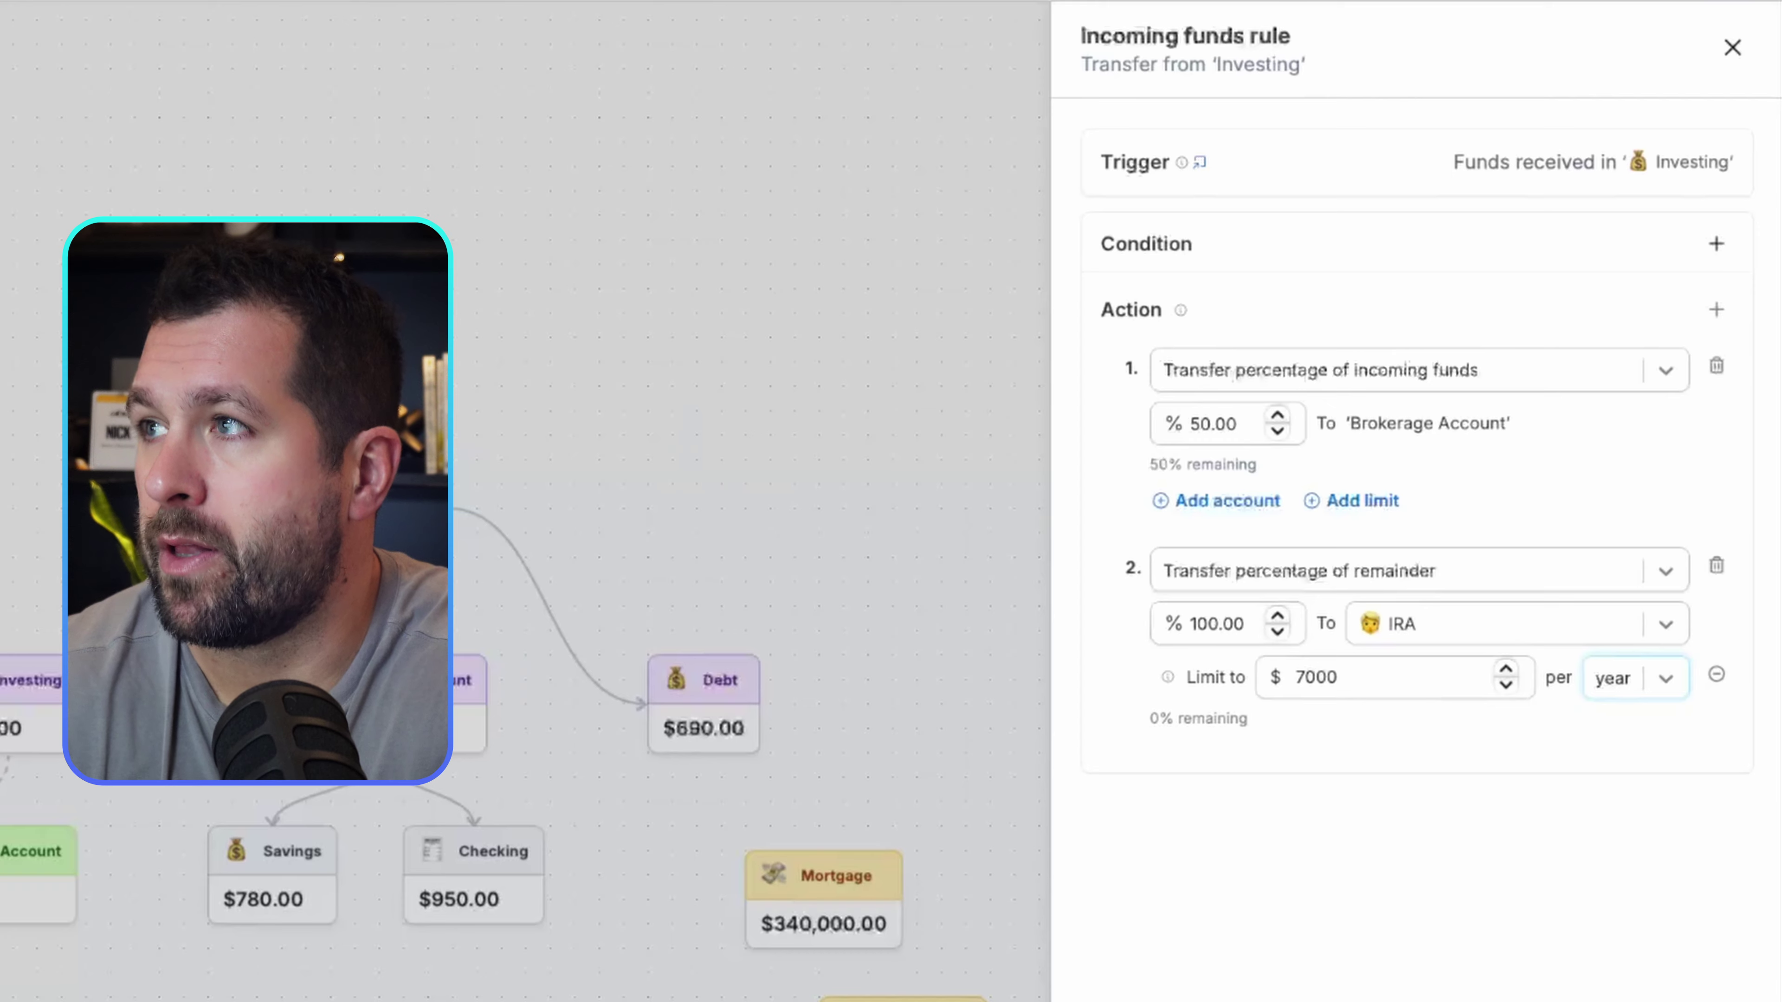
{"action": "key", "text": "Escape"}
Rearrange the map by shifting Brokerage Account left below Investing, placing IRA further left and moving 401(k) up above Salary.
{"action": "left_click_drag", "start_coordinate": [669, 520], "coordinate": [547, 520]}
{"action": "left_click_drag", "start_coordinate": [599, 667], "coordinate": [1063, 7]}
{"action": "left_click_drag", "start_coordinate": [546, 814], "coordinate": [218, 807]}
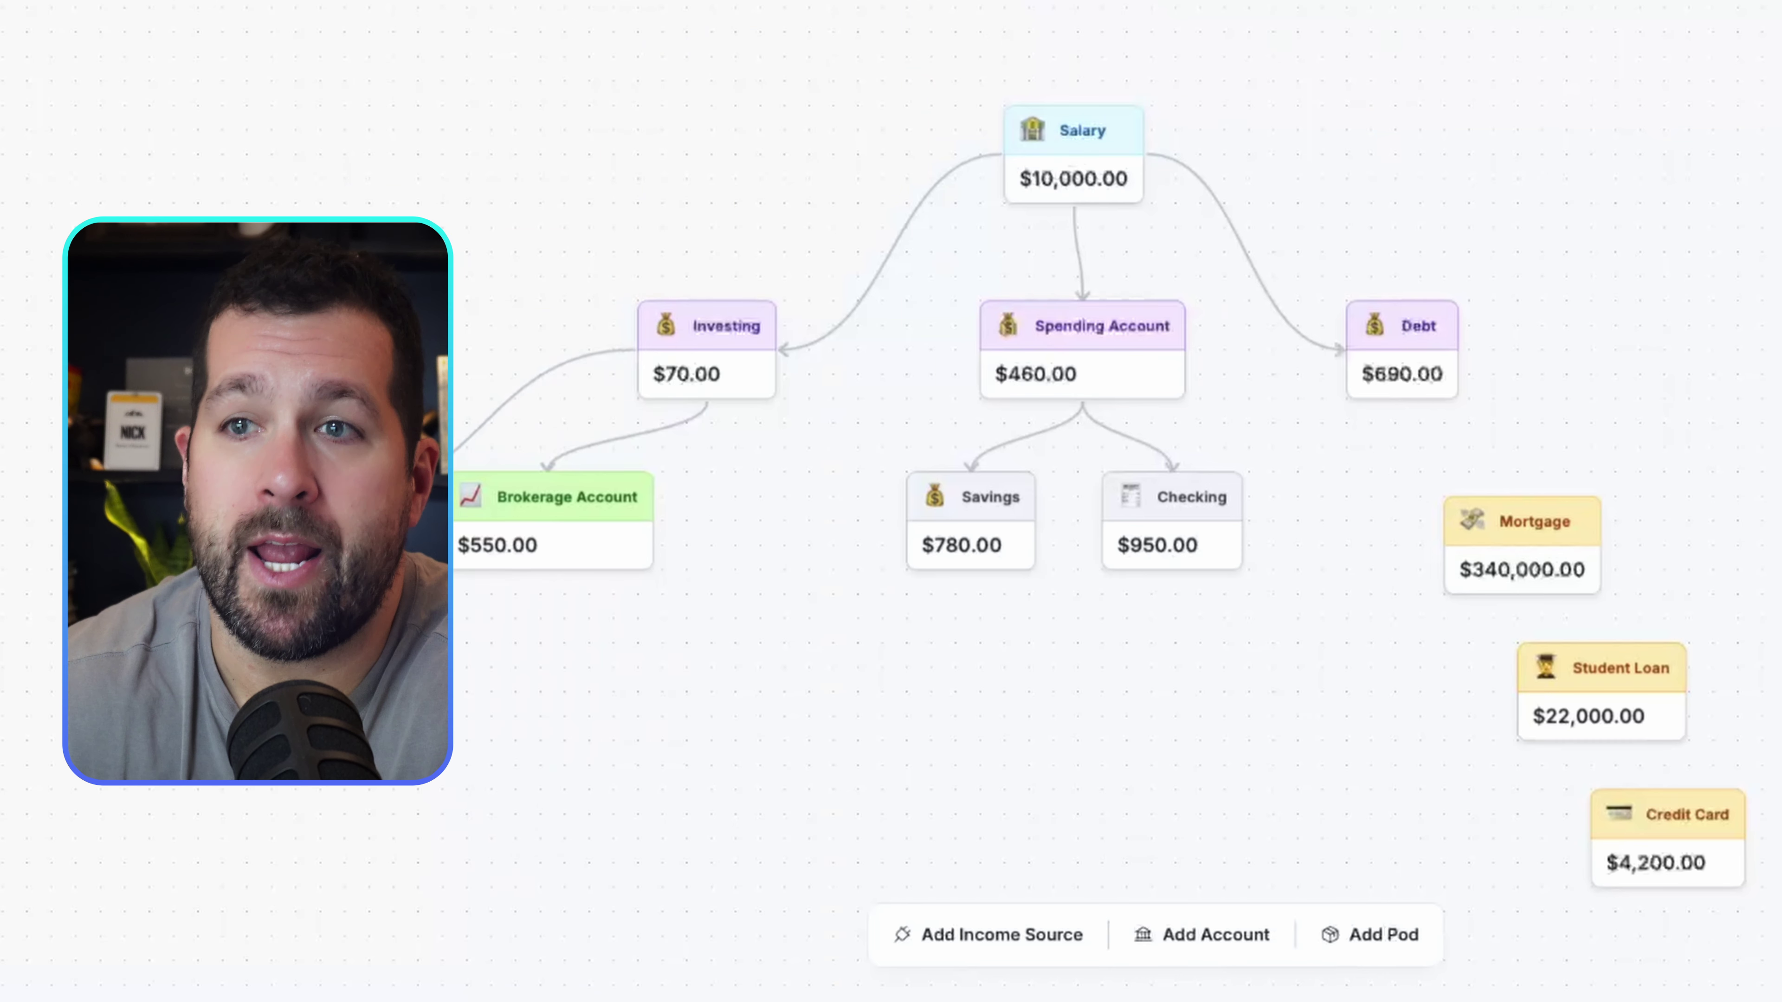
Rename the IRA account as Roth IRA and change its icon to the rising line chart, searching the emojis for "graph".
{"action": "left_click", "coordinate": [218, 537]}
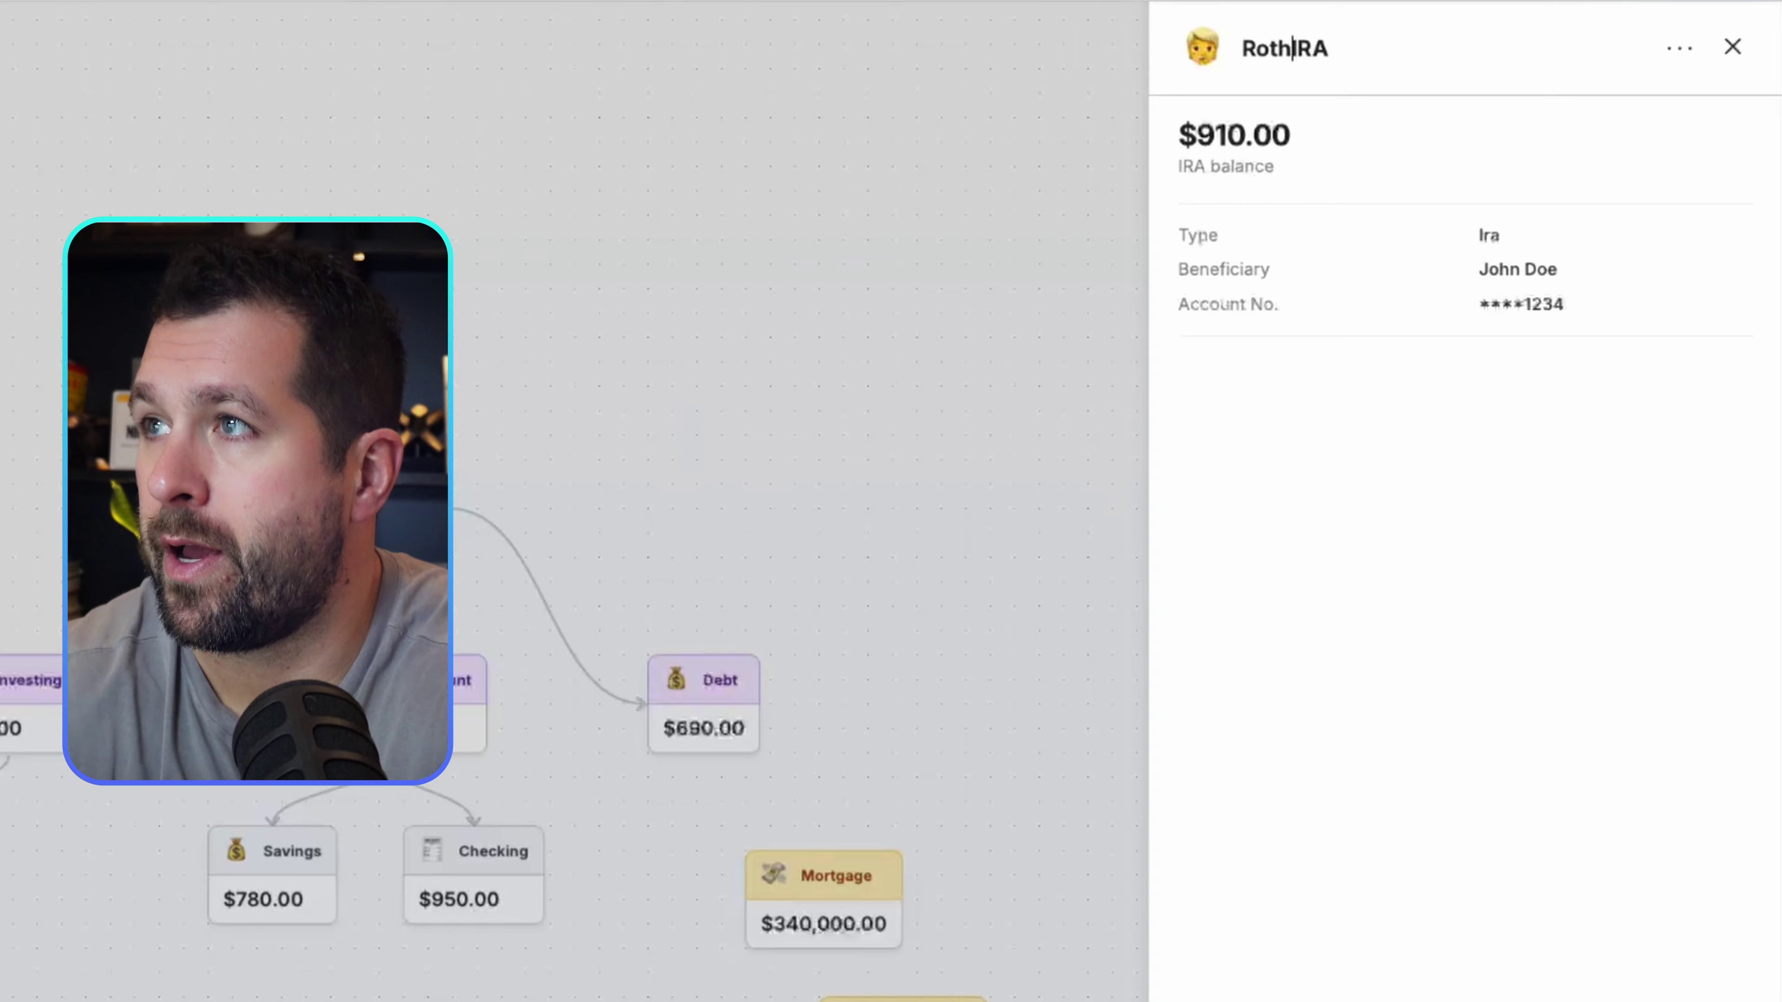
{"action": "left_click", "coordinate": [1202, 47]}
{"action": "type", "text": "graph"}
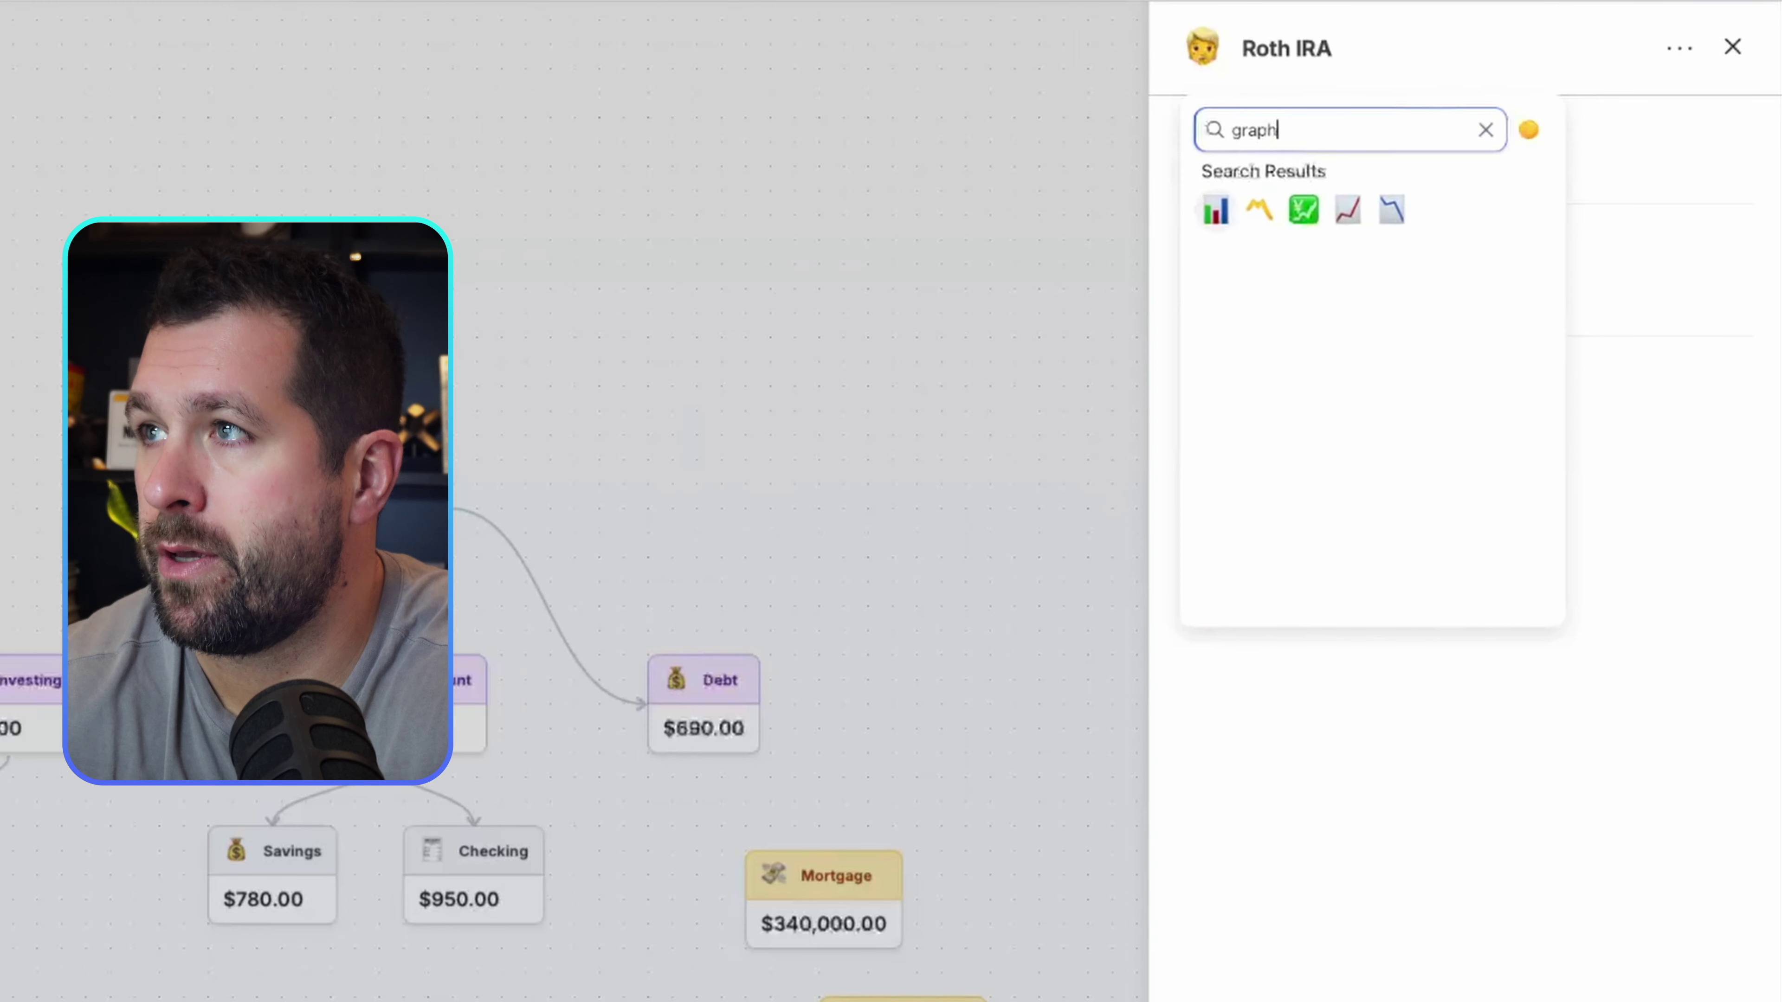
{"action": "left_click", "coordinate": [1213, 211]}
{"action": "key", "text": "Escape"}
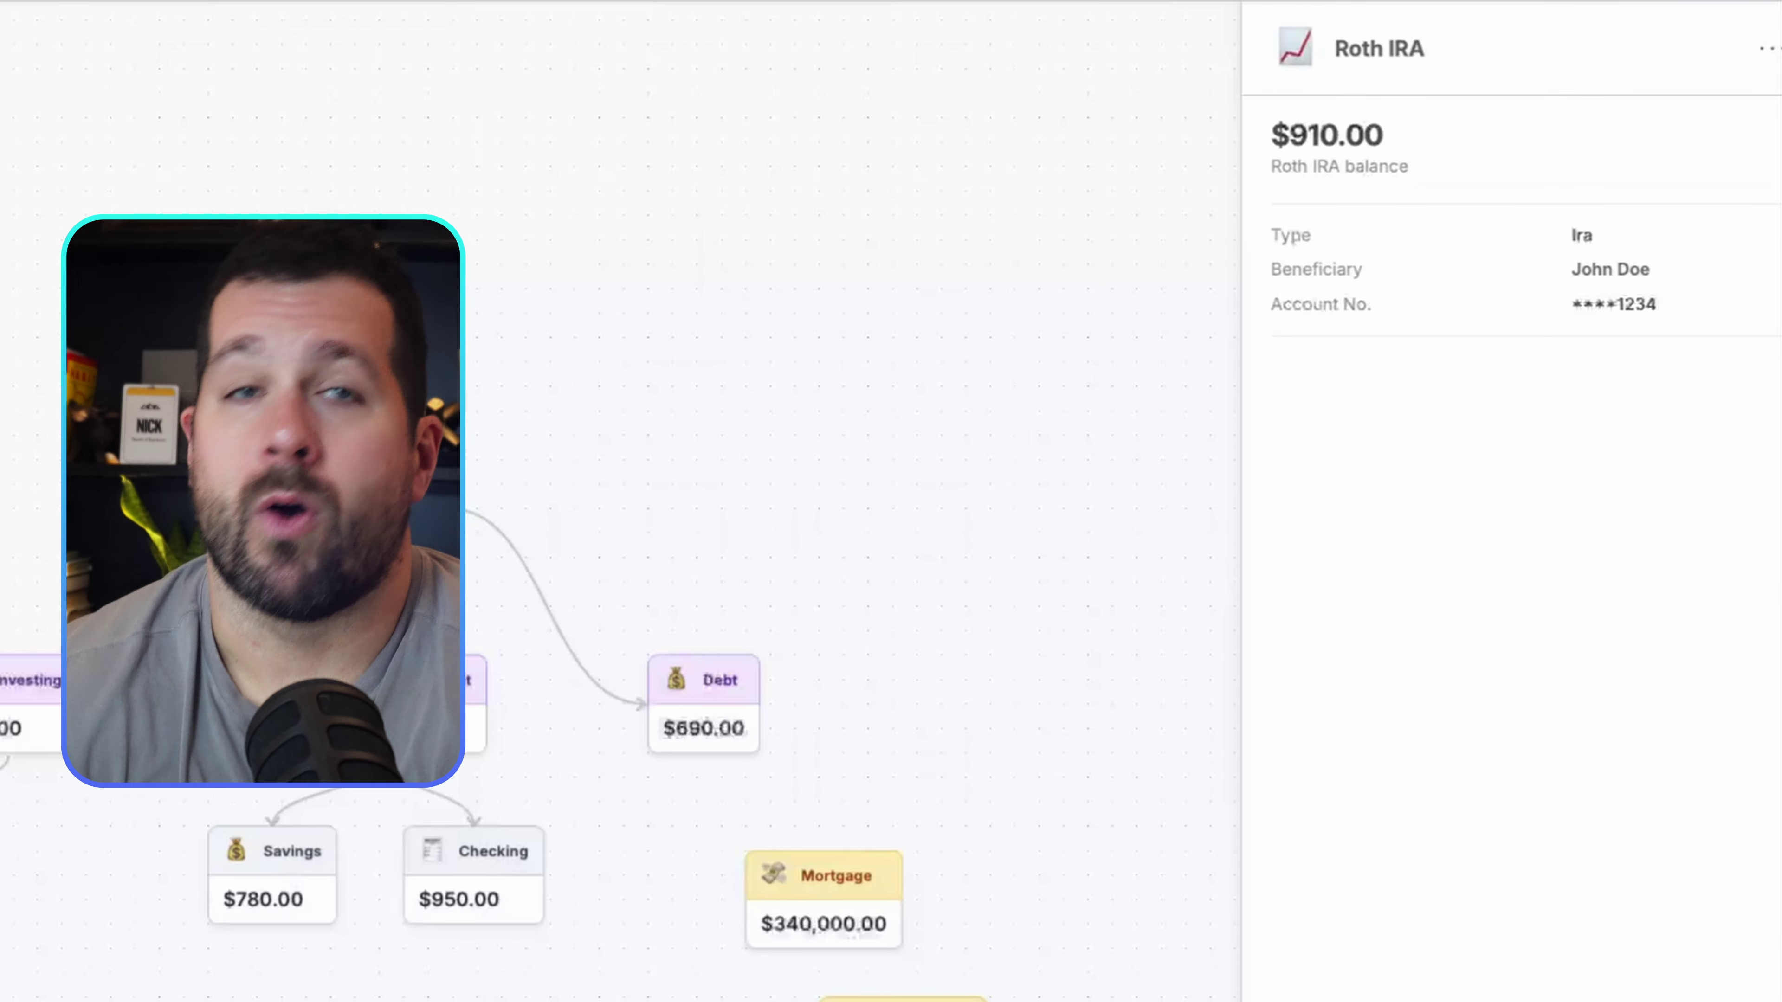